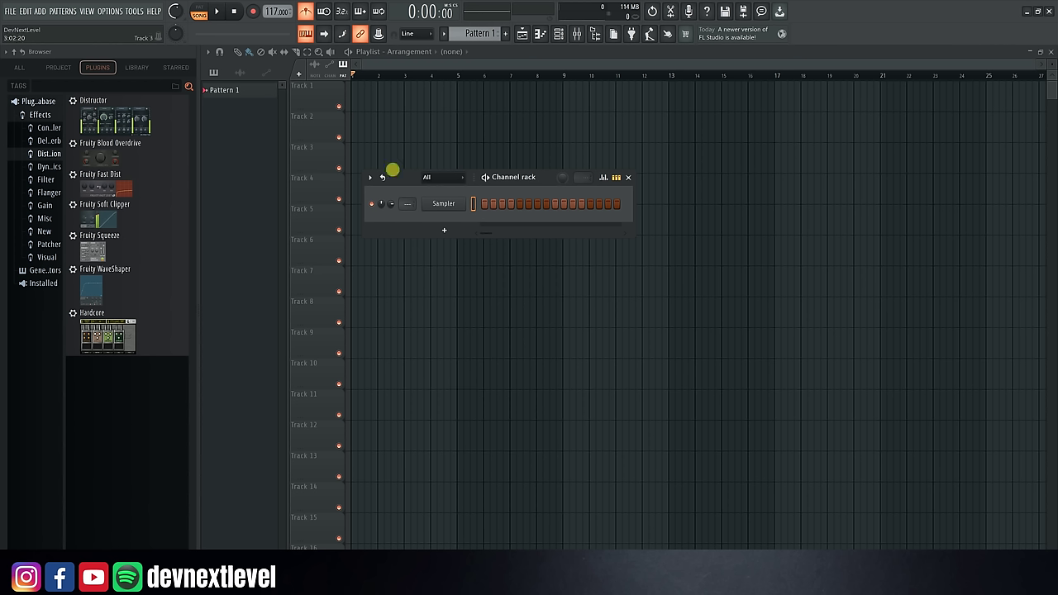
Step: Add an FL Keys instrument as a new channel in the channel rack
click(560, 37)
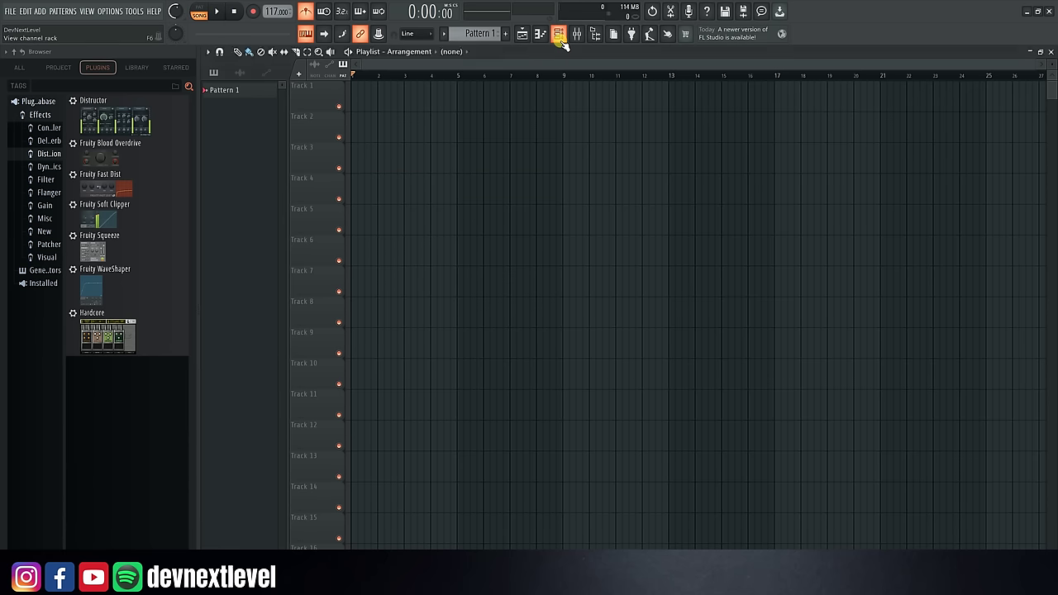
click(560, 37)
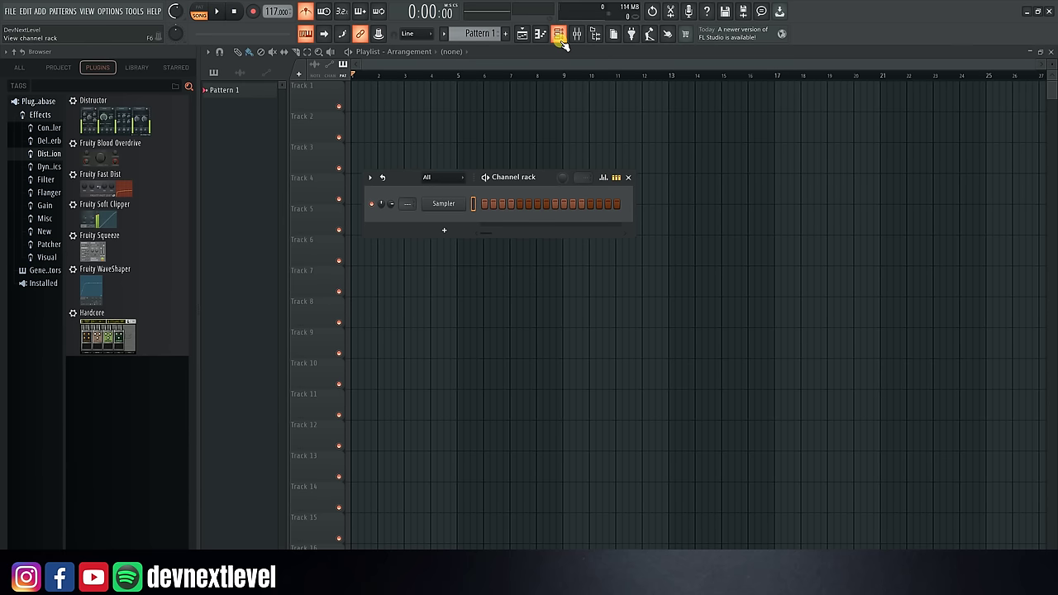
click(445, 231)
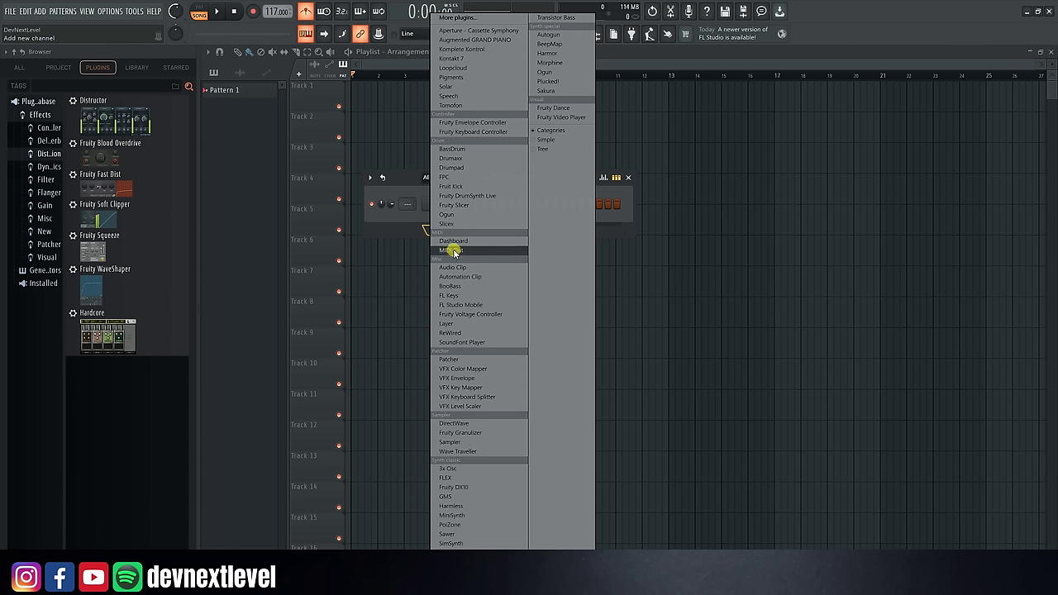
click(470, 295)
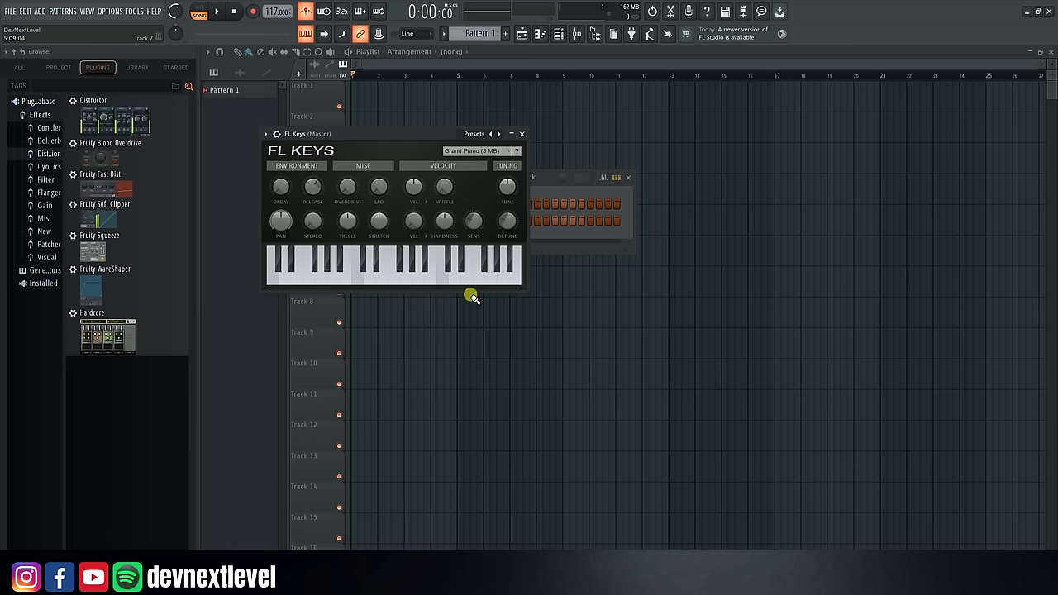
Step: Audition a few low and high notes on the FL Keys keyboard, and close the instrument window
click(471, 276)
click(310, 277)
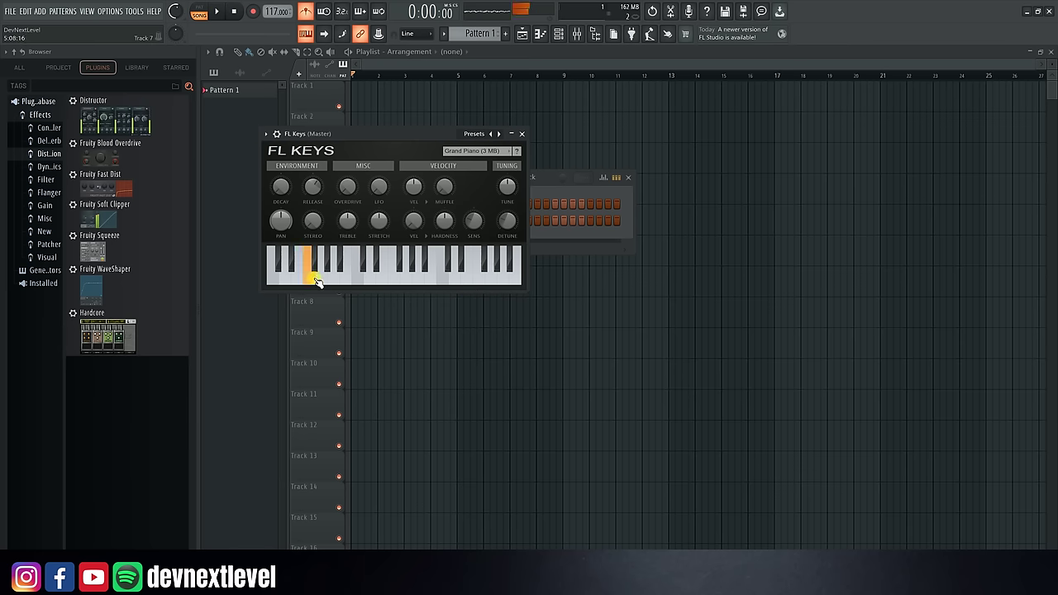
click(323, 277)
click(419, 276)
click(443, 274)
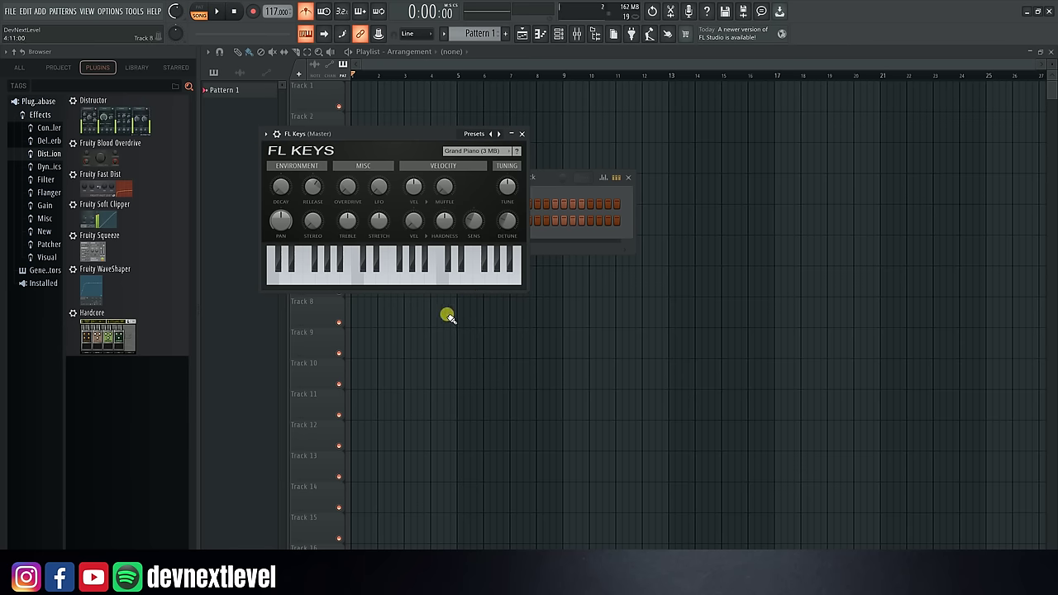
click(522, 134)
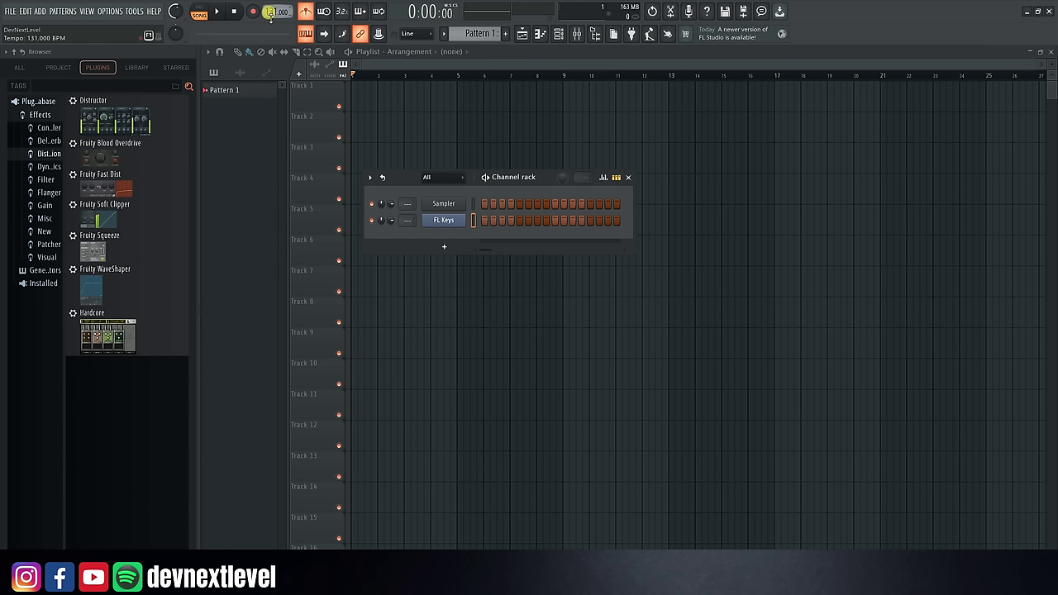
Step: Set the project tempo to 130 BPM and open the FL Keys channel in the piano roll
scroll(270, 17, down, 1)
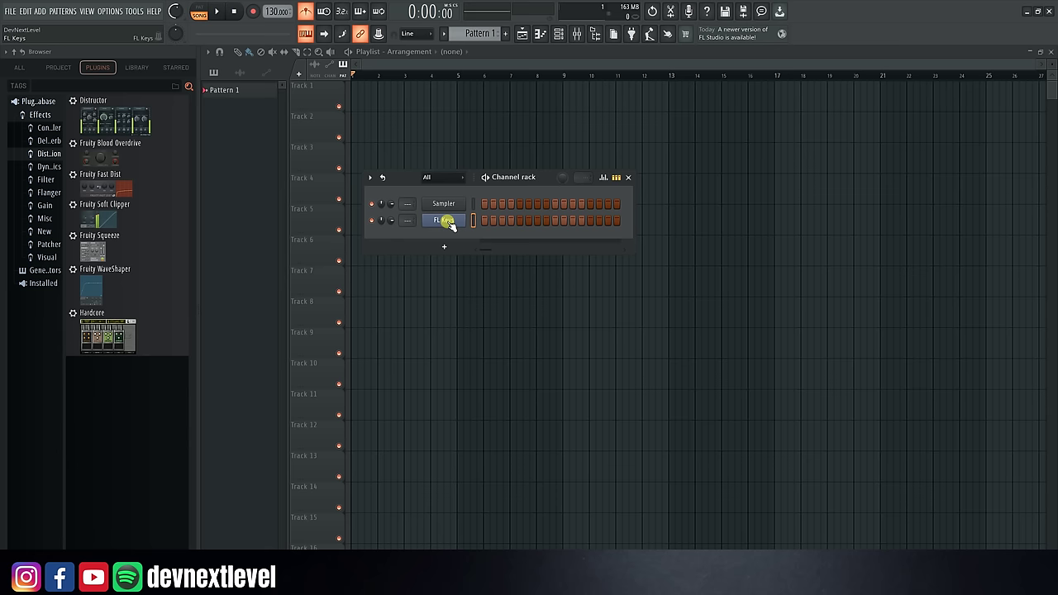
right_click(448, 223)
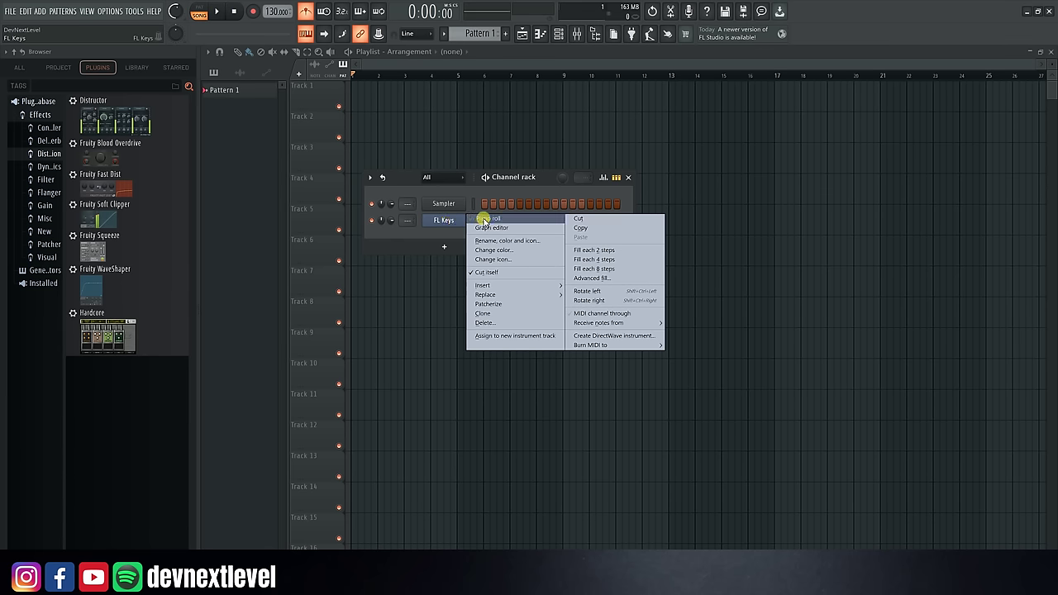
click(484, 218)
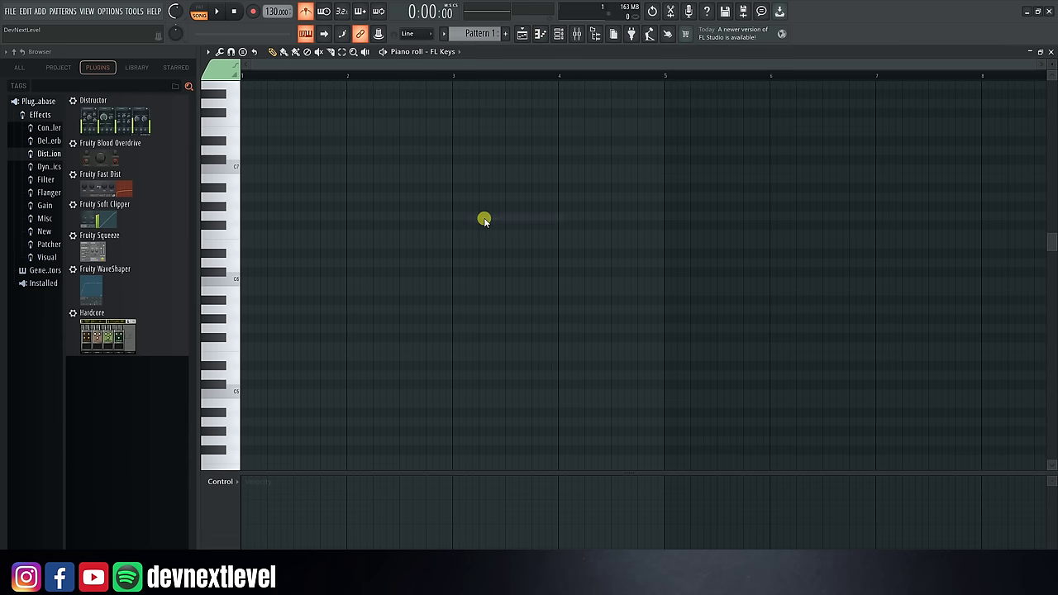
click(540, 35)
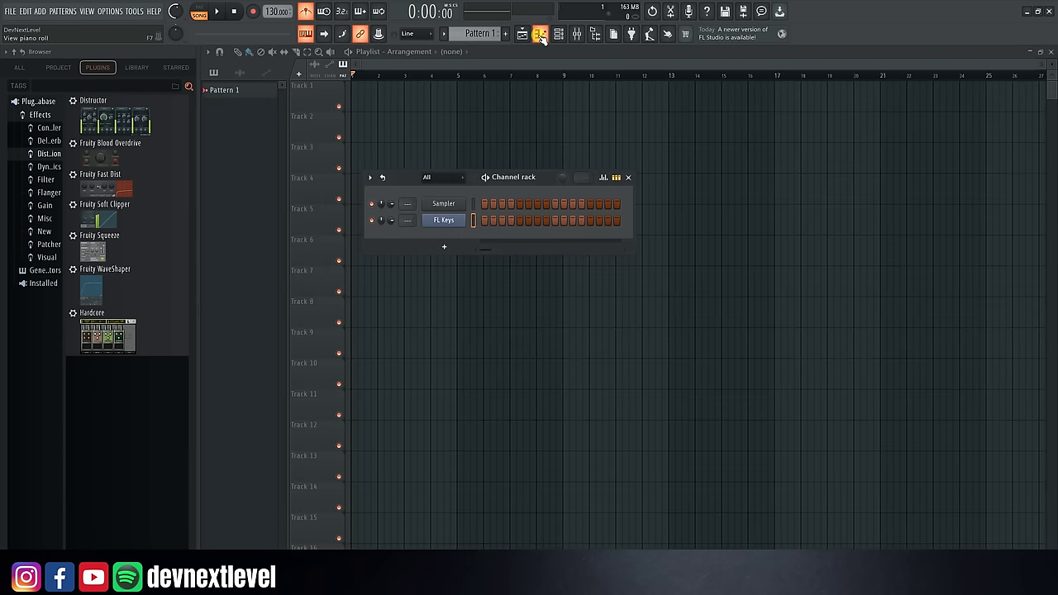
click(541, 36)
click(540, 36)
click(540, 36)
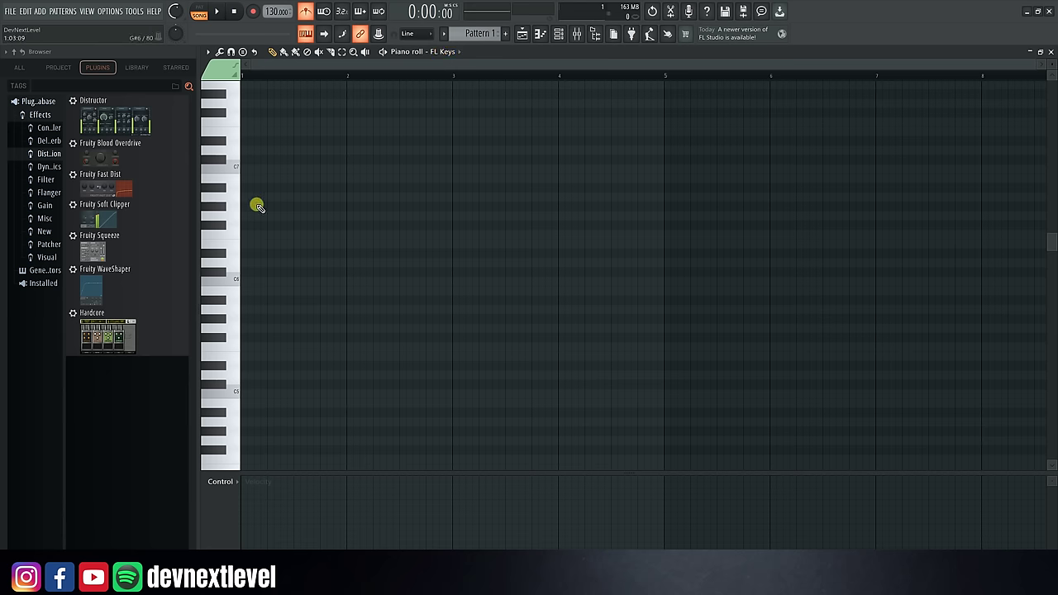
Step: Place fourteen short notes between C6 and E7, scattered across bars 1 to 4 of the FL Keys piano roll
click(258, 206)
click(291, 187)
click(305, 244)
click(327, 282)
click(378, 235)
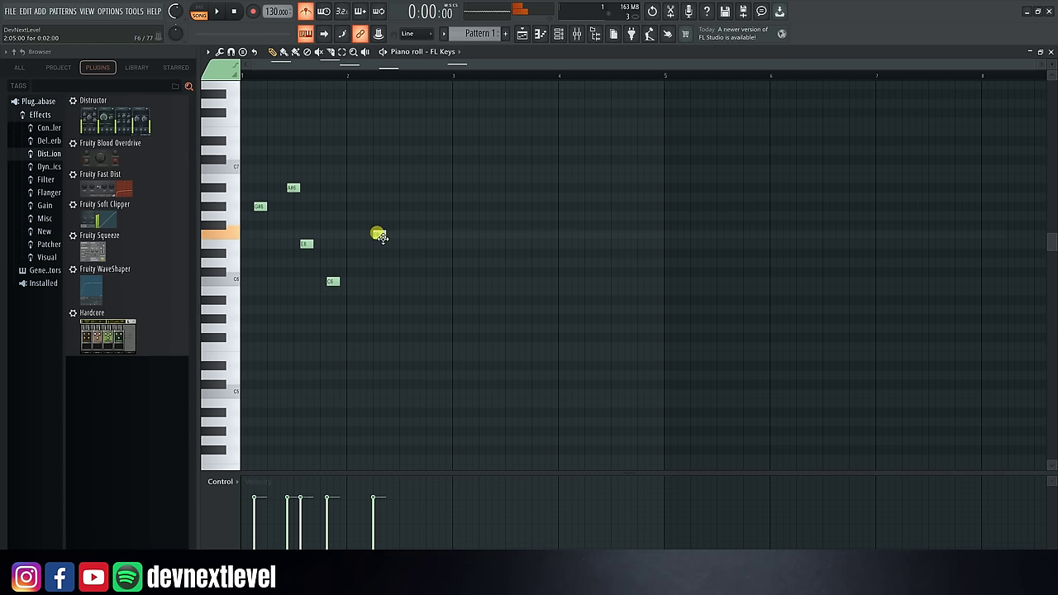
click(417, 188)
click(450, 159)
click(496, 141)
click(493, 216)
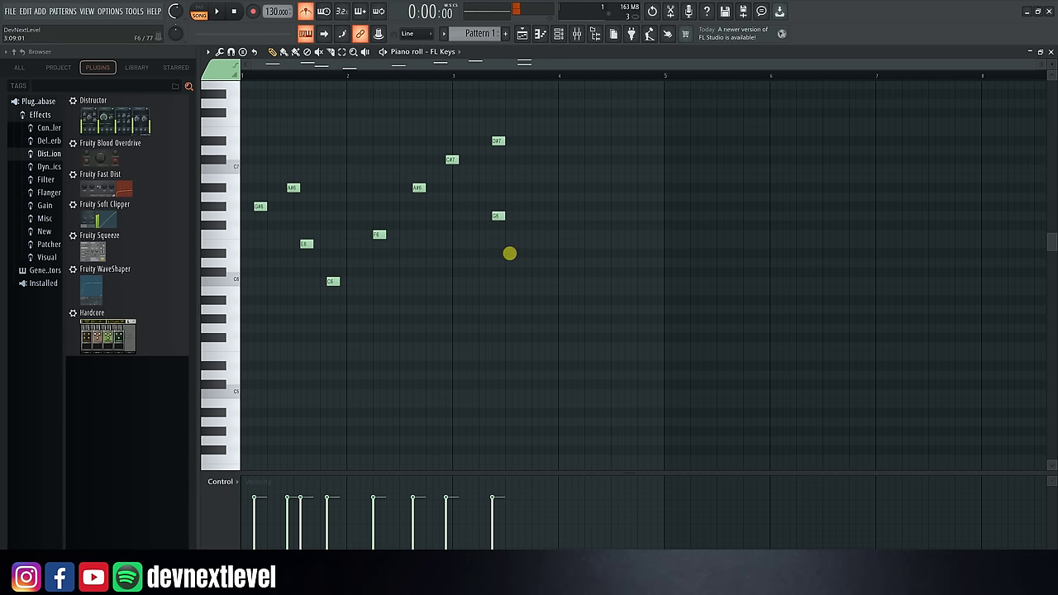
click(533, 178)
click(558, 151)
click(582, 131)
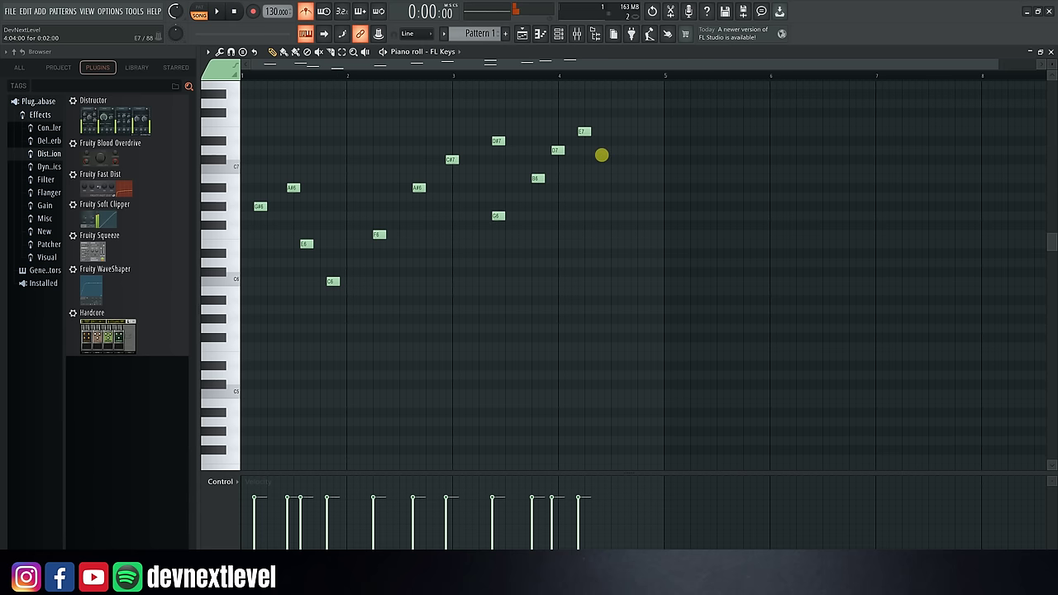
click(615, 178)
click(654, 206)
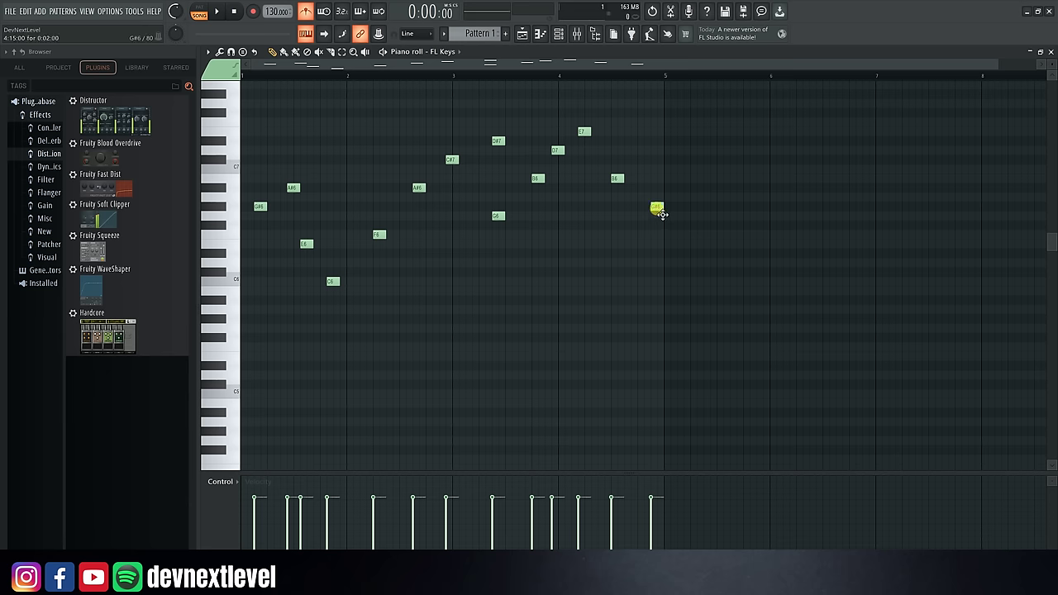
Step: Delete all the scattered notes from the piano roll, working back from bar 4 to bar 1
right_click(659, 210)
right_click(619, 179)
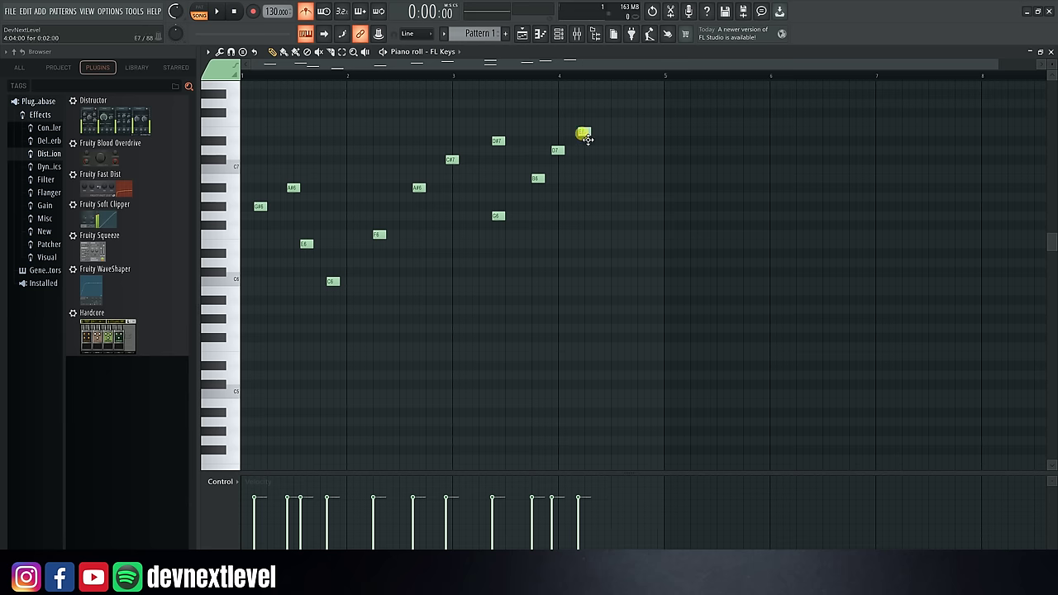
right_click(585, 133)
right_click(558, 152)
right_click(538, 178)
right_click(498, 214)
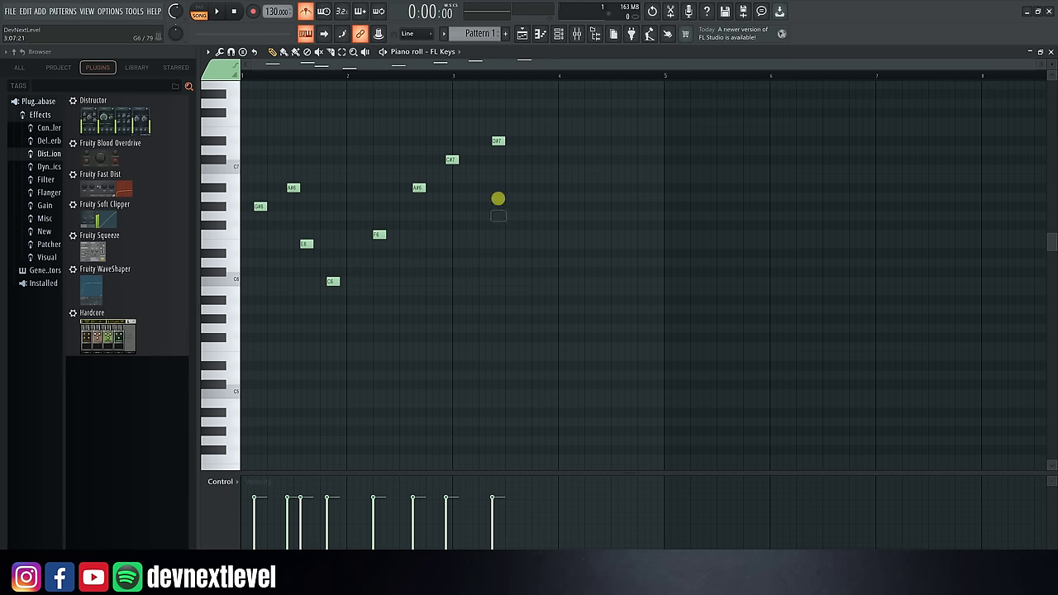
right_click(498, 143)
right_click(451, 159)
right_click(418, 189)
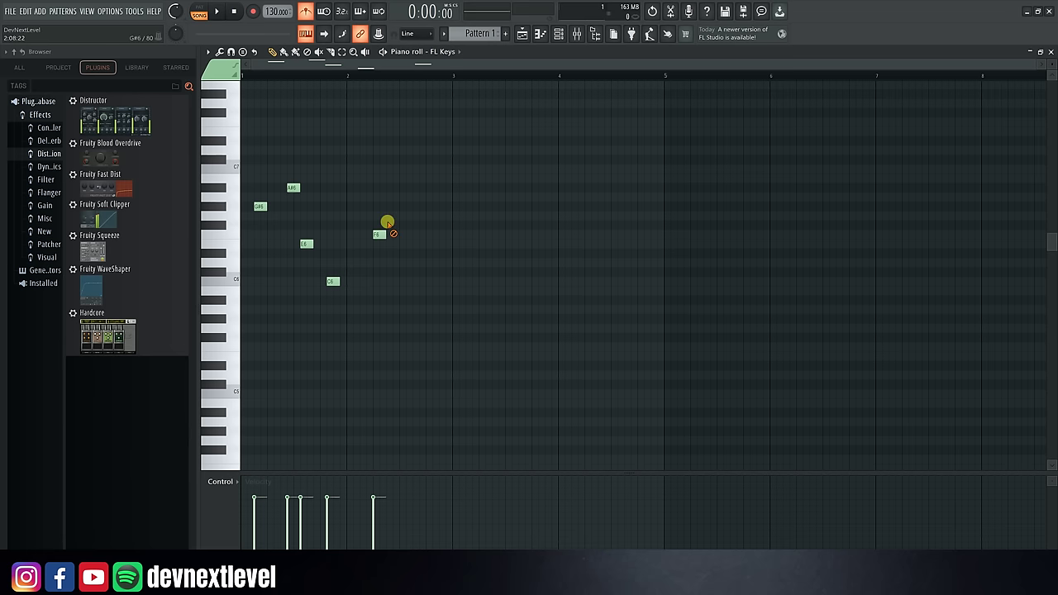
right_click(378, 236)
right_click(332, 282)
right_click(307, 244)
right_click(292, 188)
right_click(260, 205)
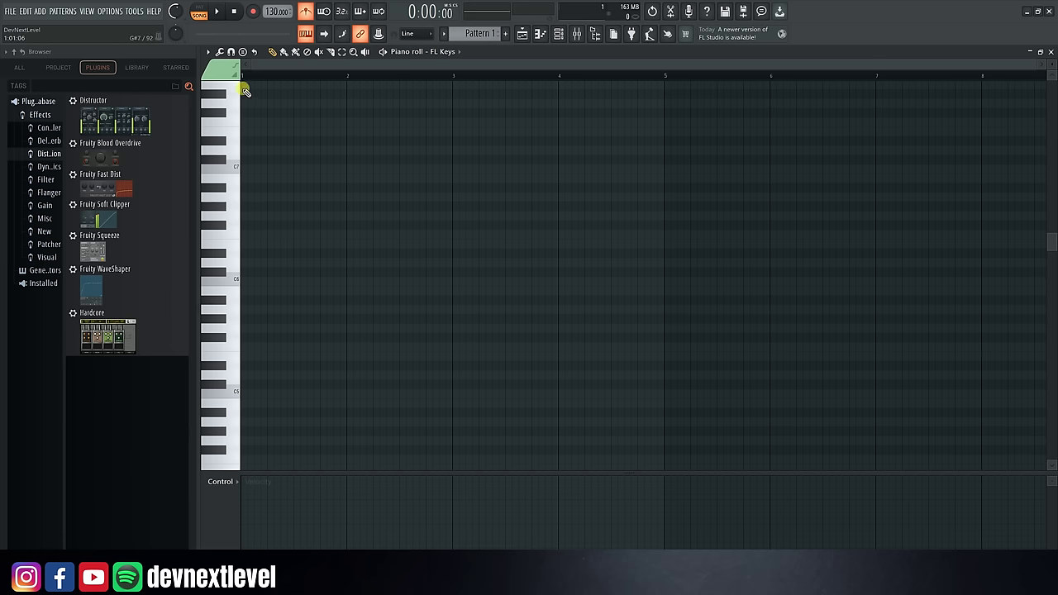
Step: Switch playback from song mode to pattern mode and briefly play the empty pattern
scroll(246, 79, up, 3)
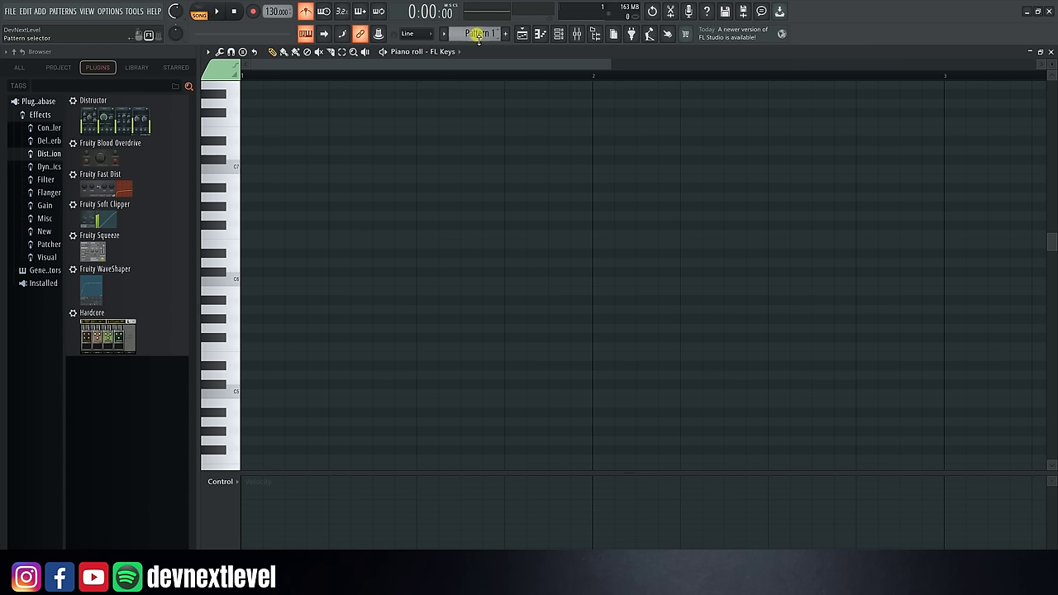
click(201, 10)
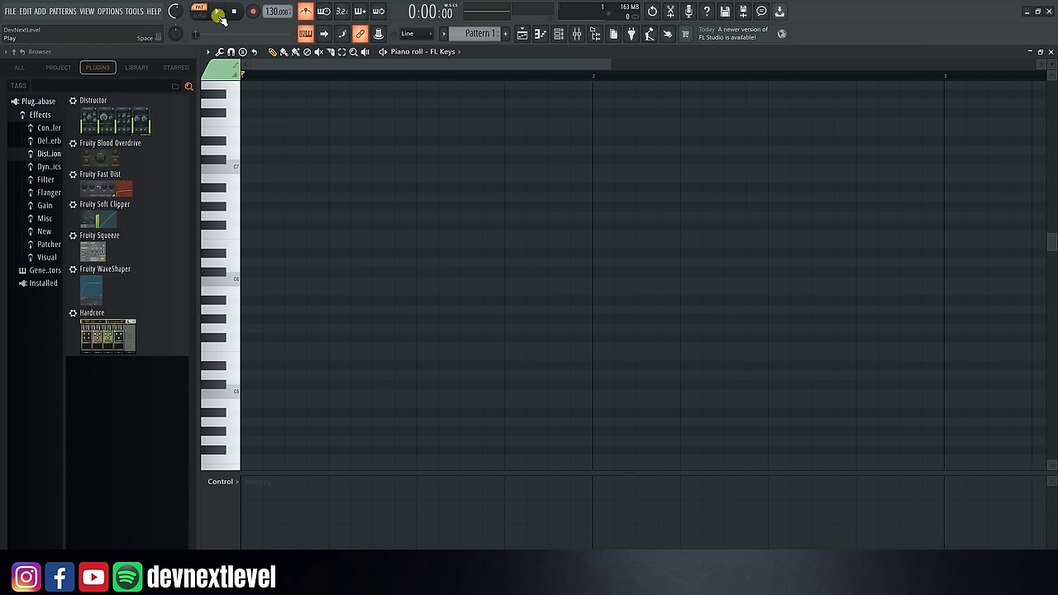
click(219, 16)
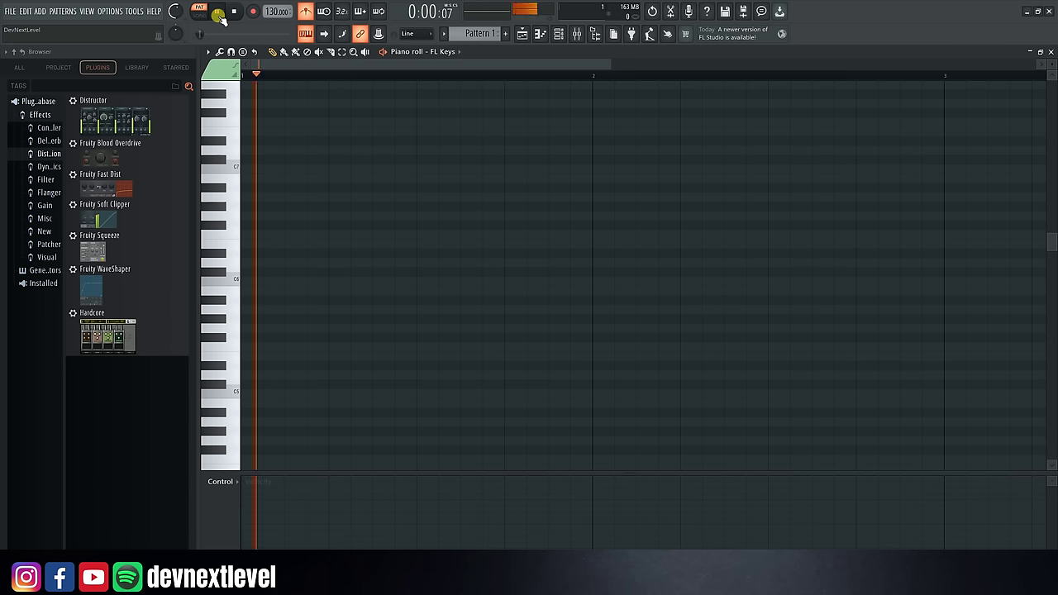
click(245, 14)
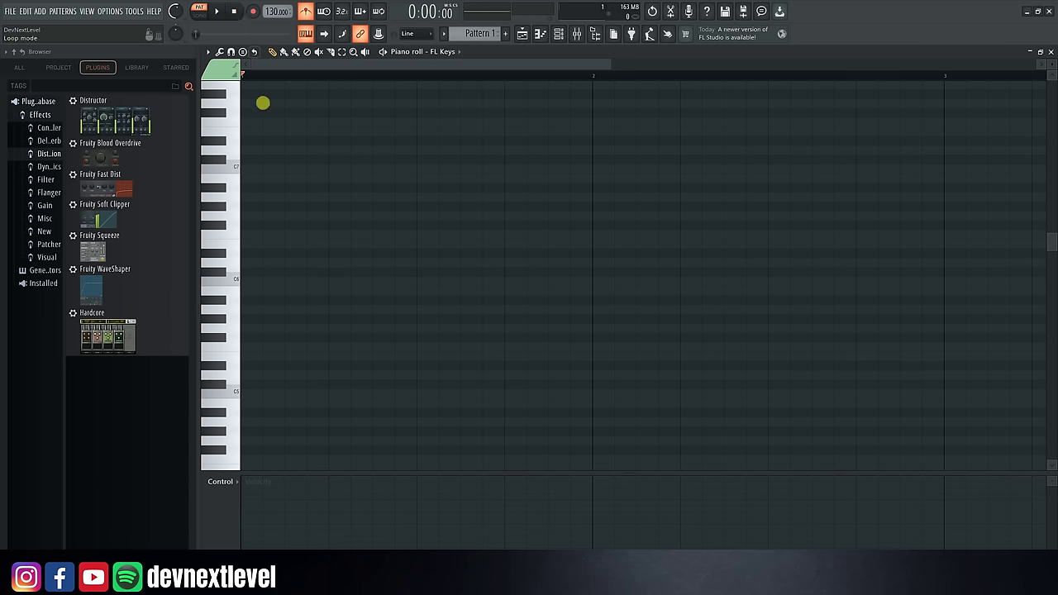
Step: Place a short G6 note at the very start of bar 1 and audition its pitch
drag(282, 244, 237, 216)
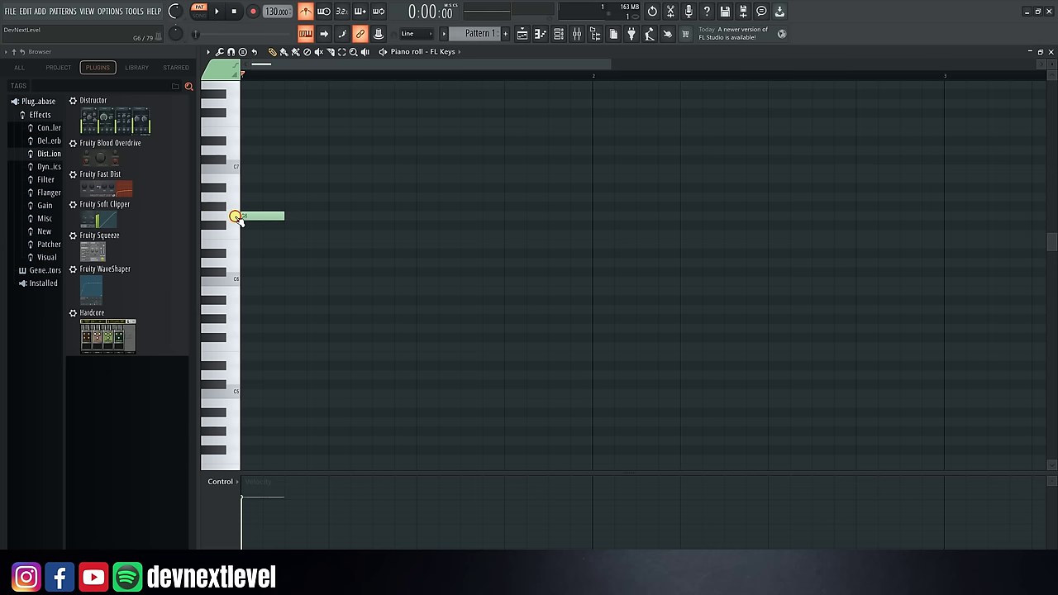
click(238, 218)
Step: Play and stop the pattern several times to hear the single G6 note
click(216, 11)
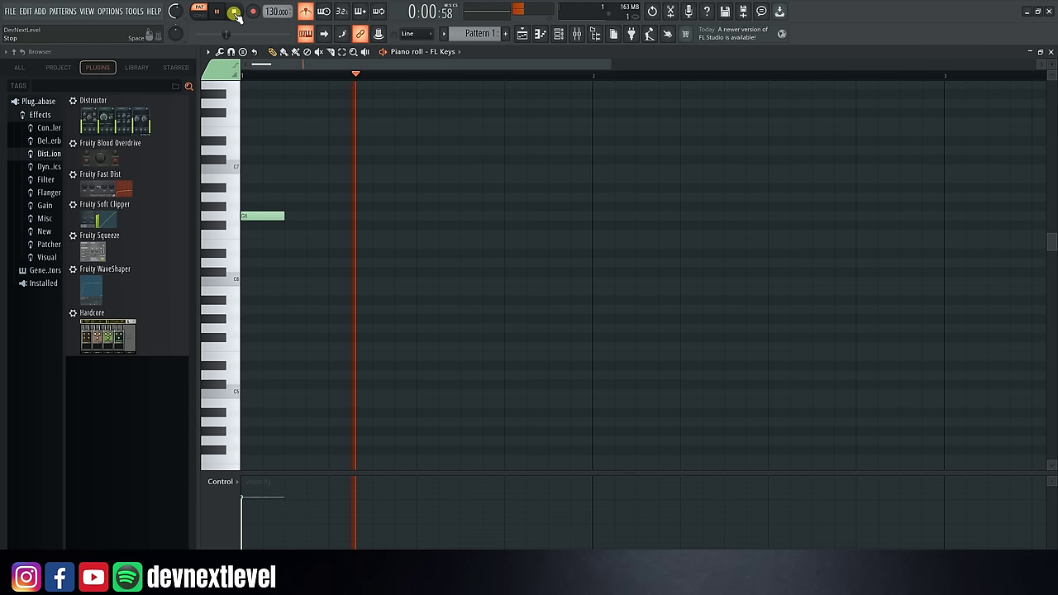
key(space)
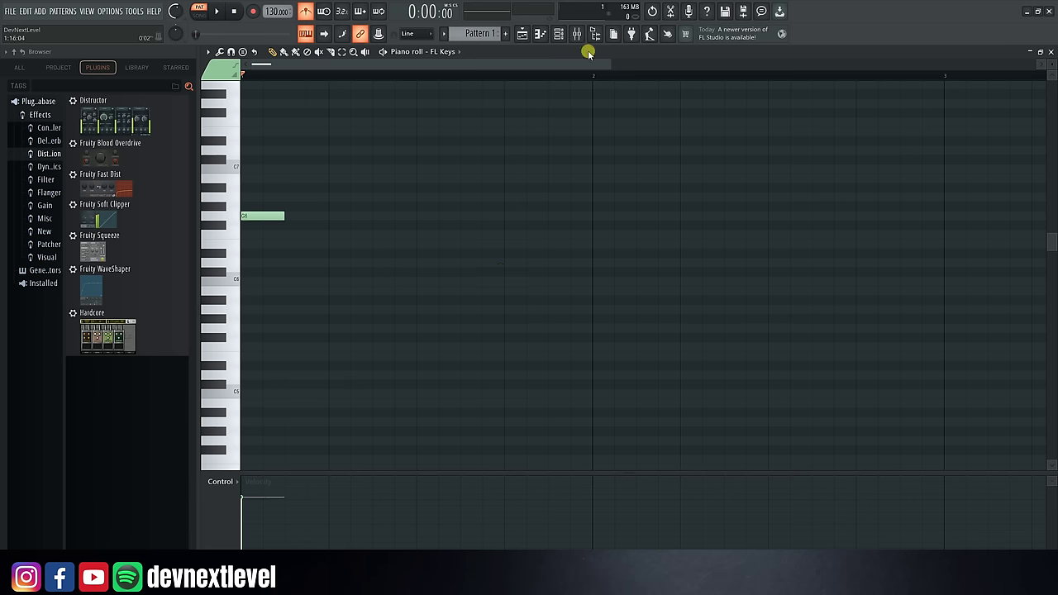
key(space)
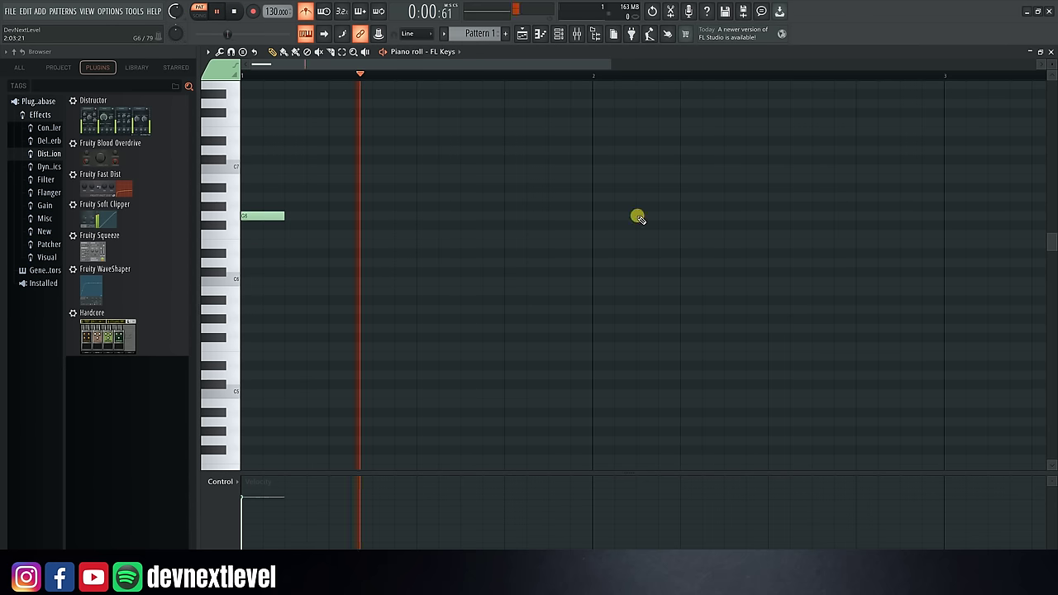
key(space)
key(space)
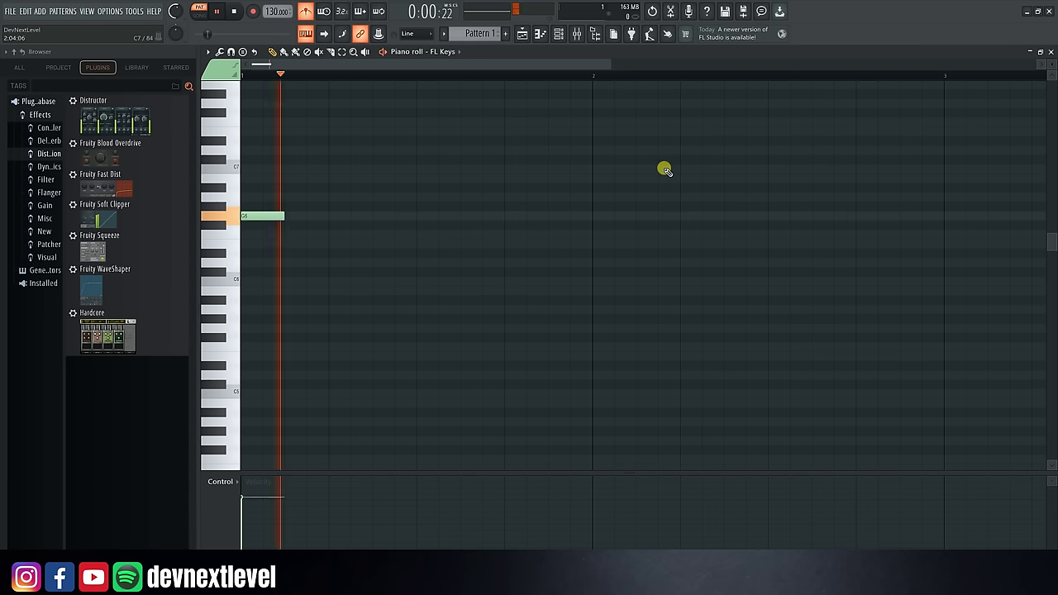
key(space)
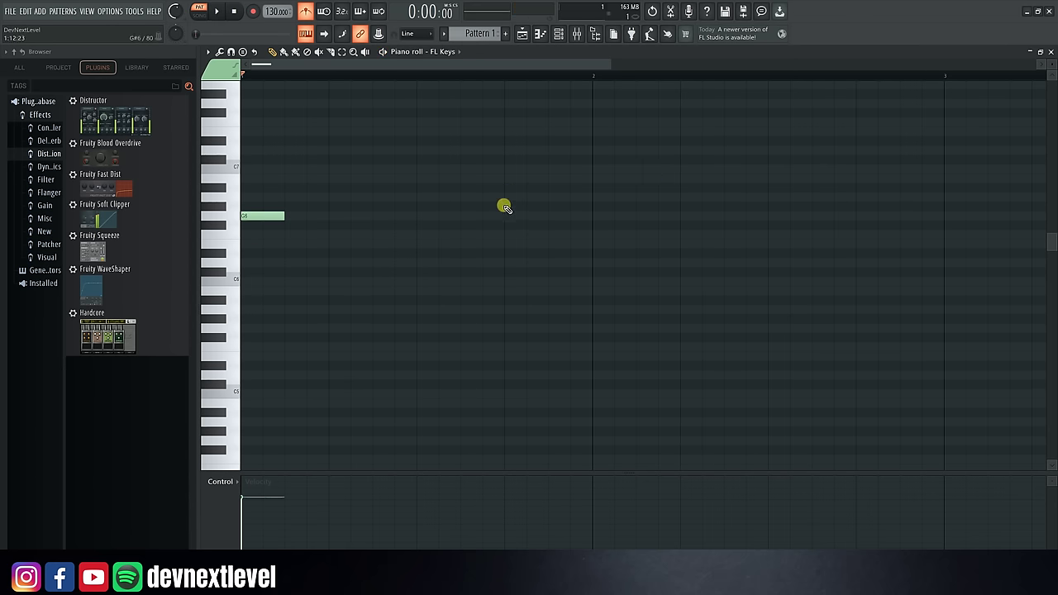
Step: Place a short A#6 note on the fourth beat of bar 1 and play the pattern
mouse_move(504, 207)
mouse_down()
mouse_move(503, 184)
mouse_move(511, 194)
mouse_up()
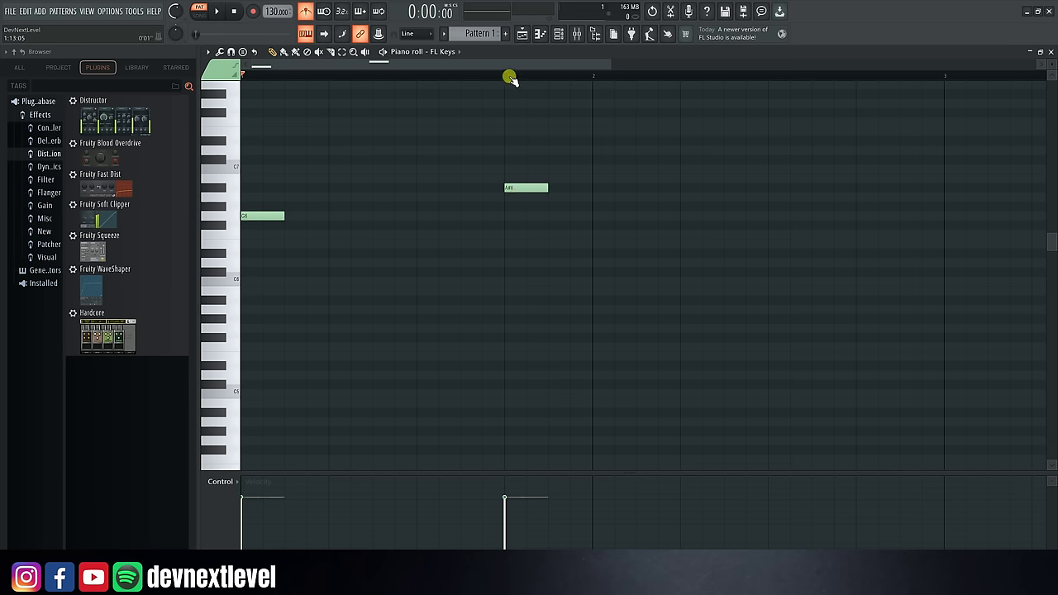
scroll(511, 79, down, 5)
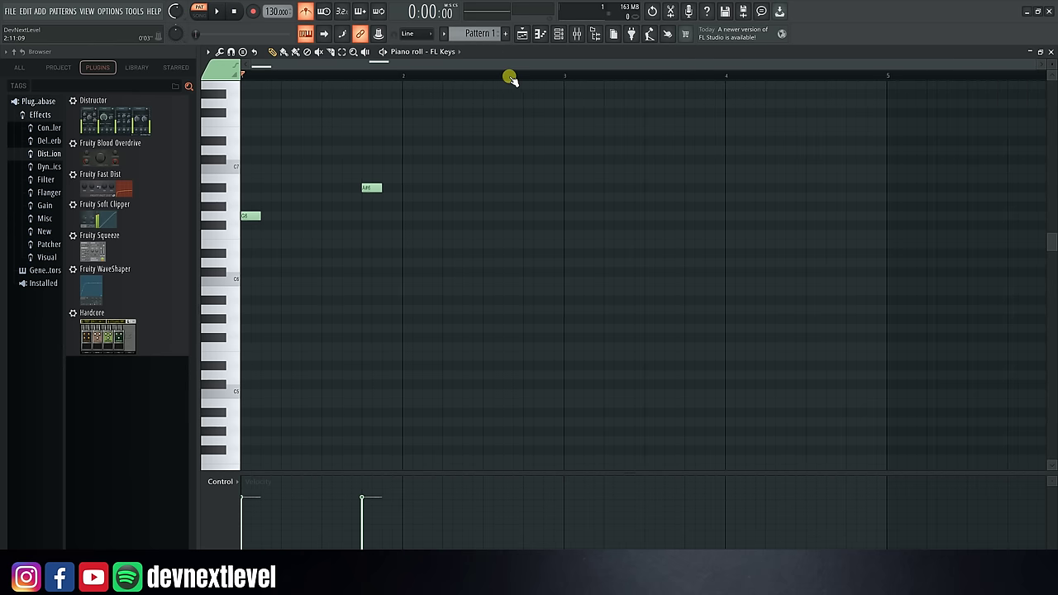
click(990, 208)
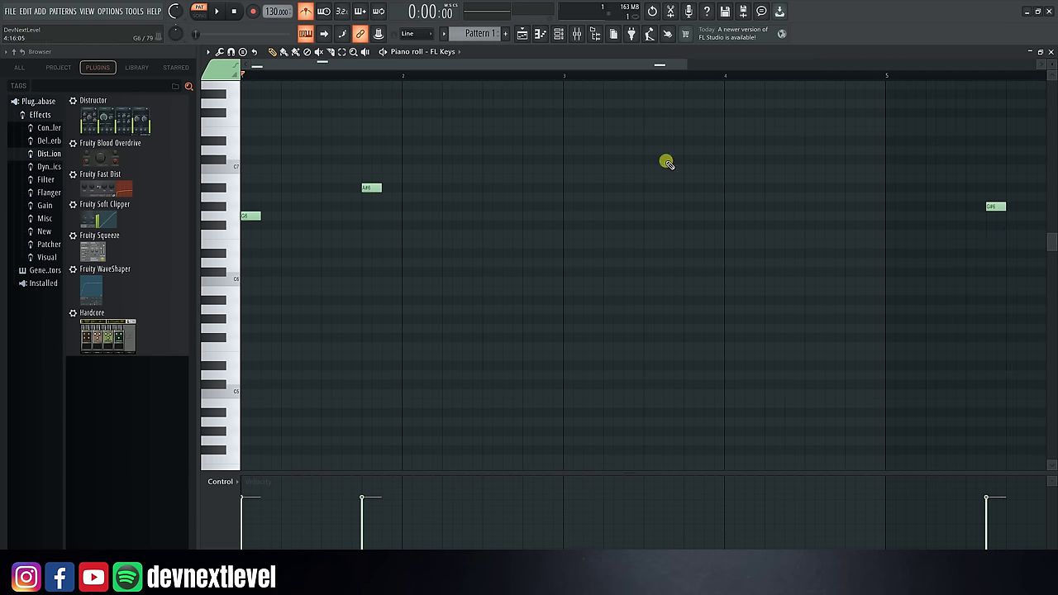
right_click(993, 203)
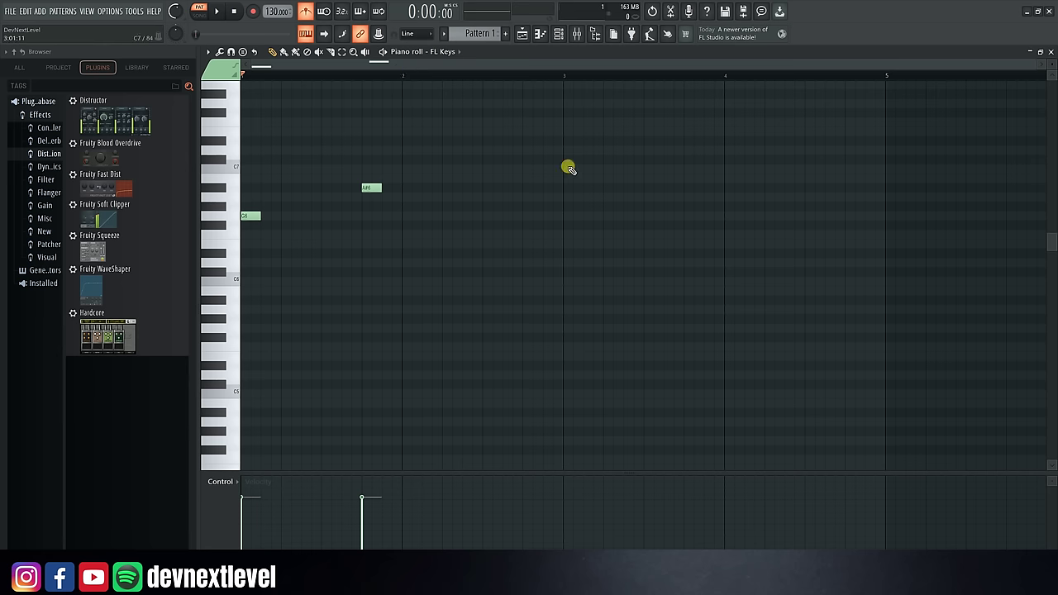
key(space)
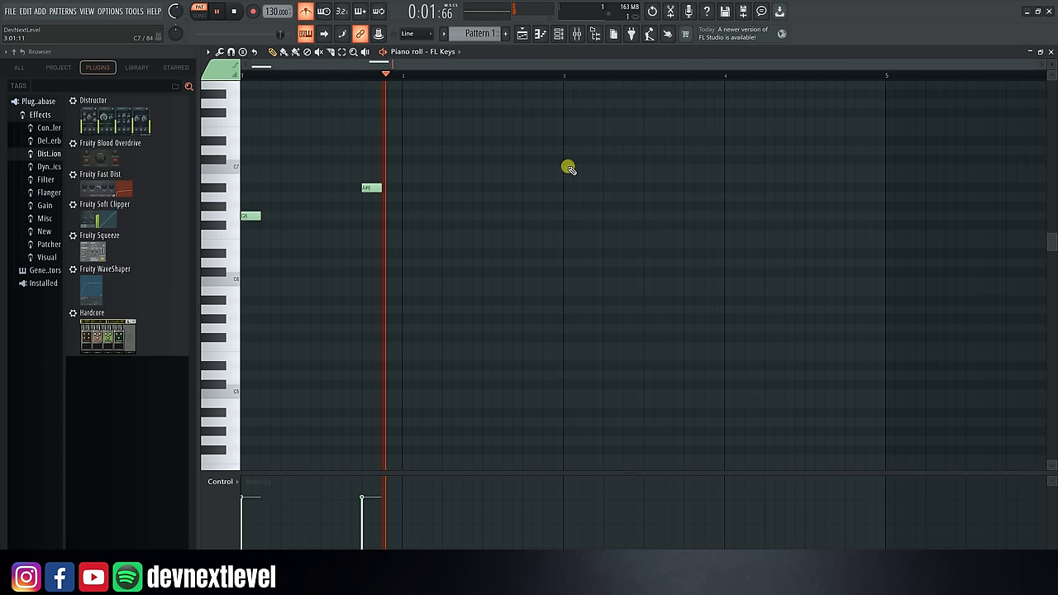
Step: Place a short B6 note in bar 5 and play the pattern from the start
key(space)
click(950, 180)
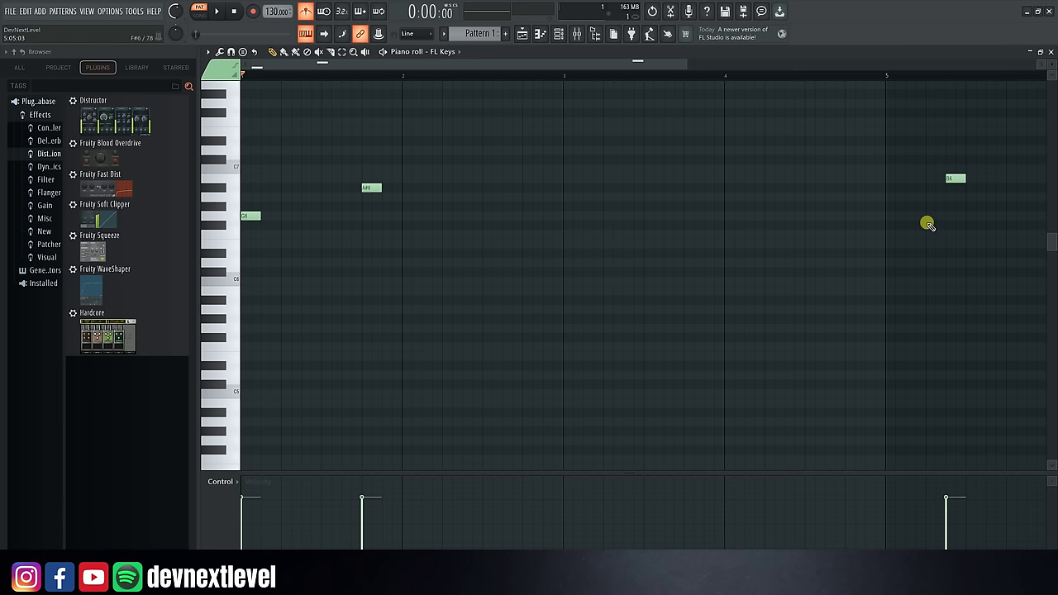
key(space)
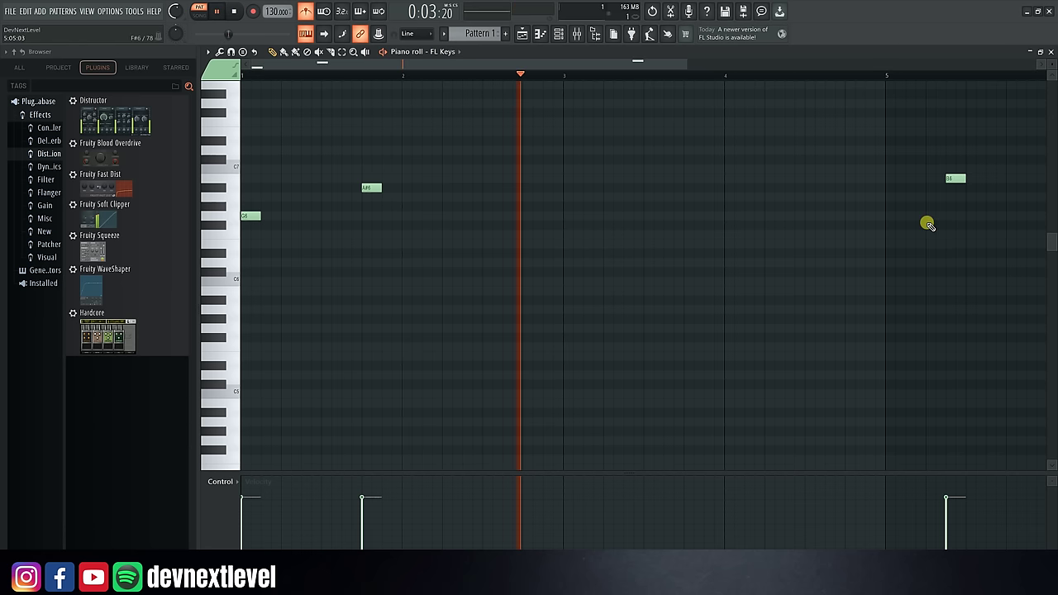
key(space)
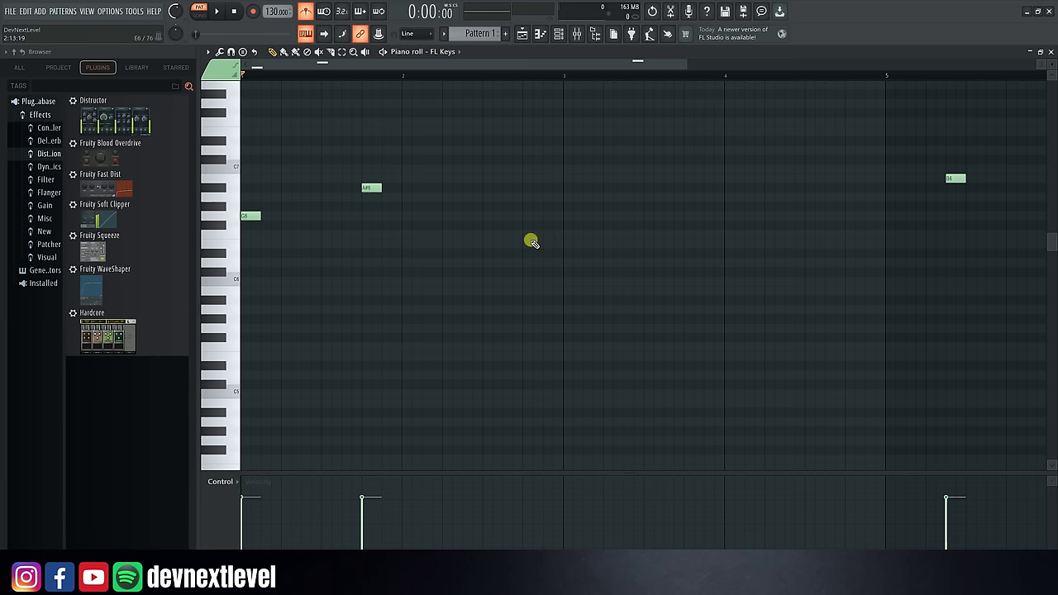
key(space)
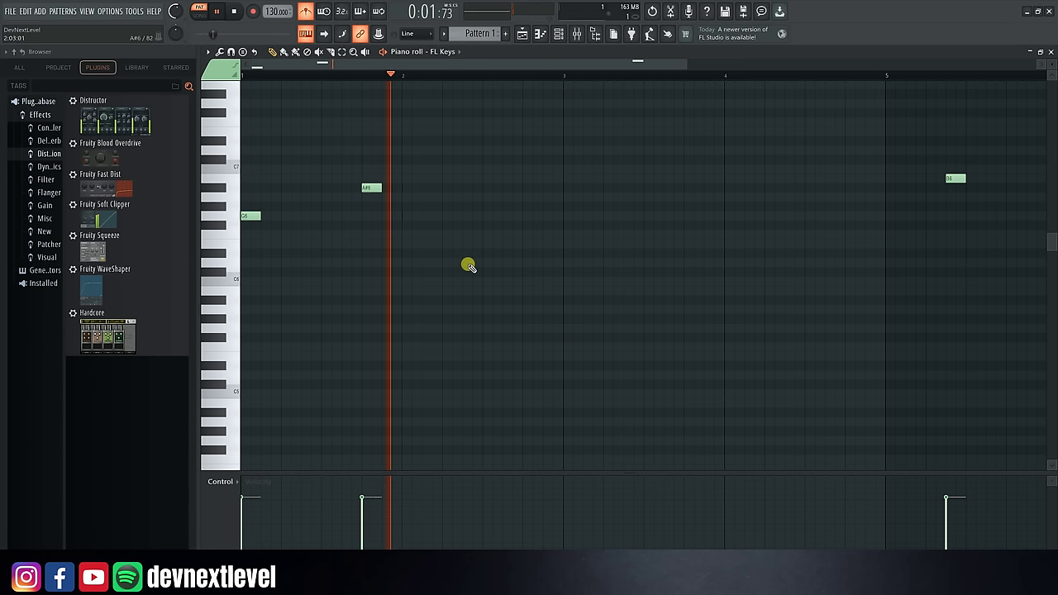
key(space)
Step: Place a short A6 note at the start of bar 2 and play the pattern twice
click(407, 200)
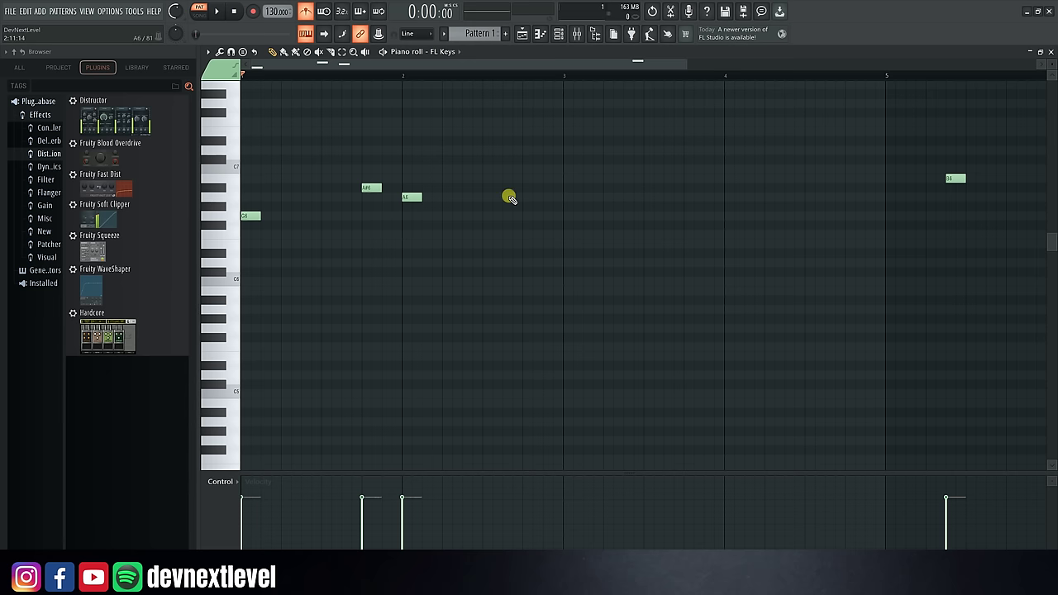
key(space)
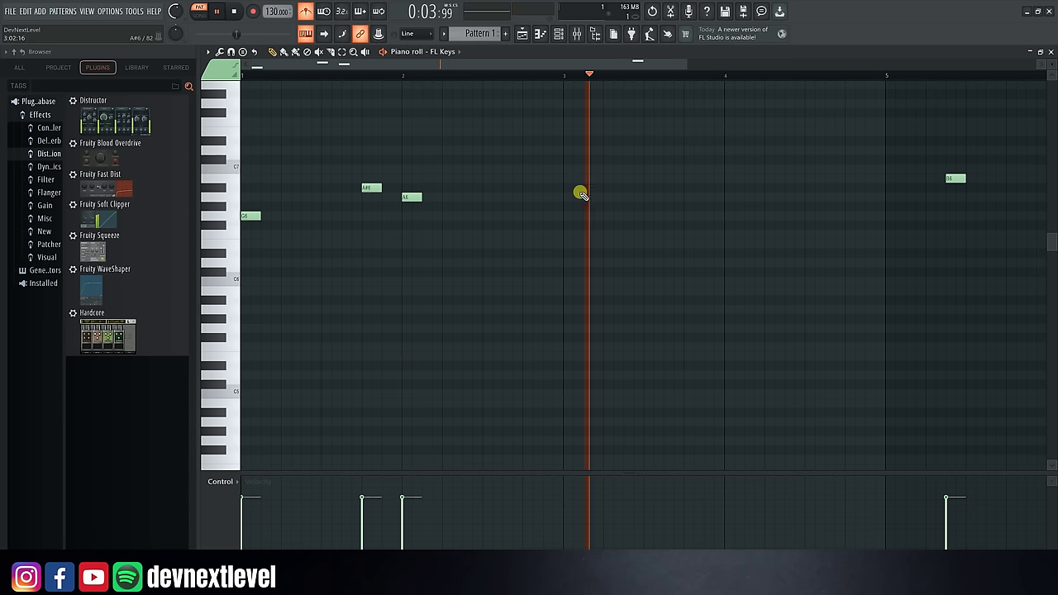
key(space)
key(space)
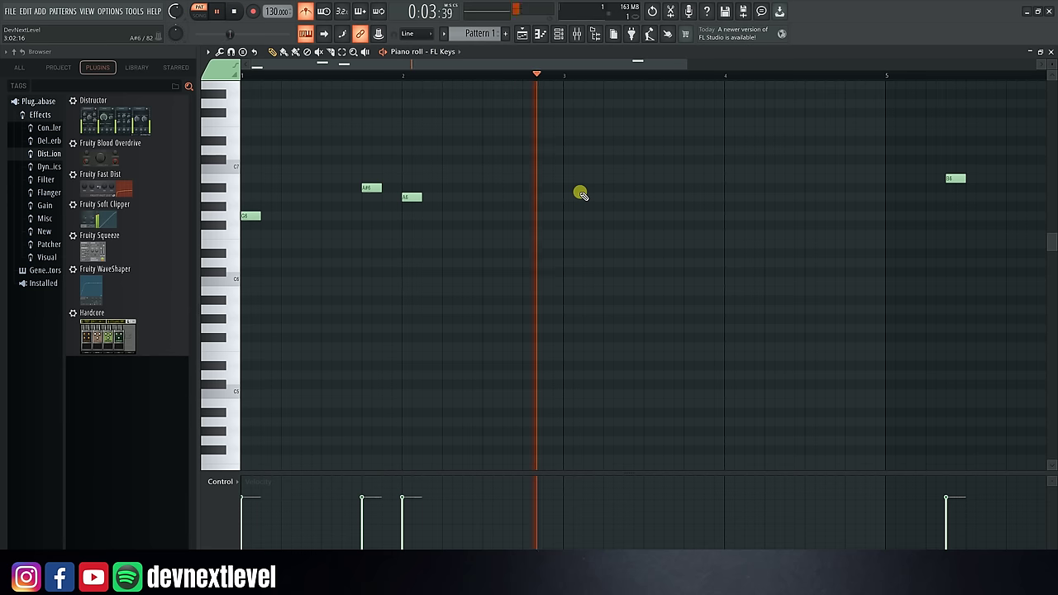
key(space)
Step: Place an F6 note on the fourth beat of bar 2 and a G6 note at the start of bar 3, and play the pattern
drag(524, 221, 529, 238)
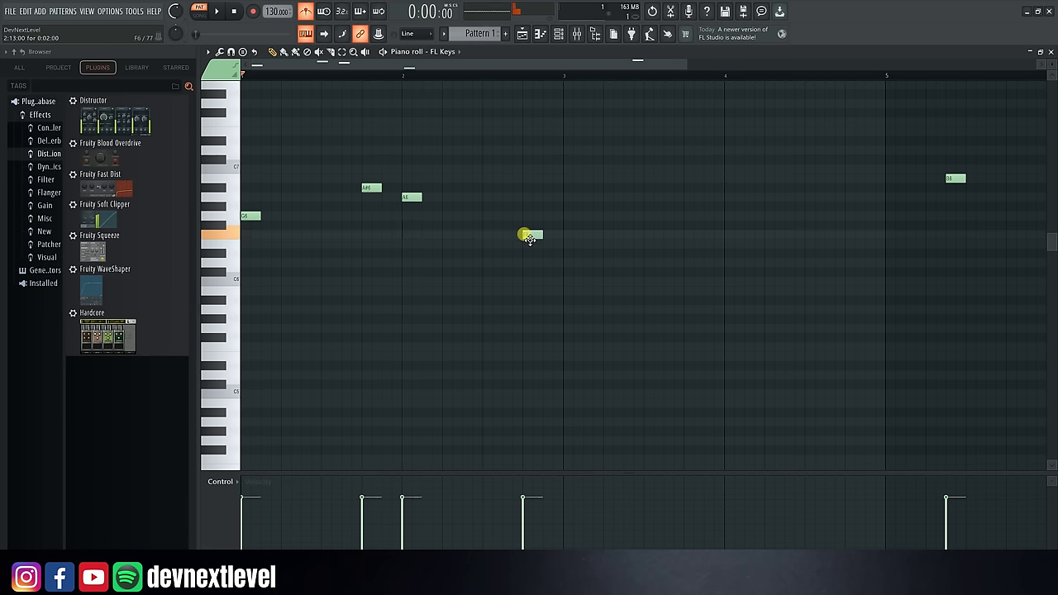
click(570, 215)
key(space)
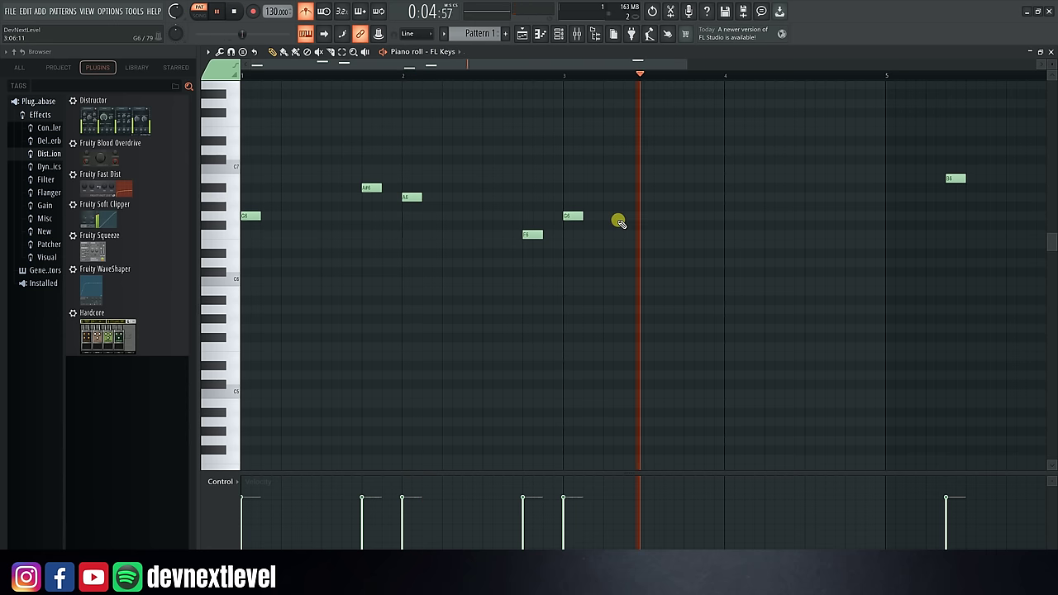
key(space)
Step: Delete the B6 note in bar 5 and replay the remaining melody
right_click(956, 178)
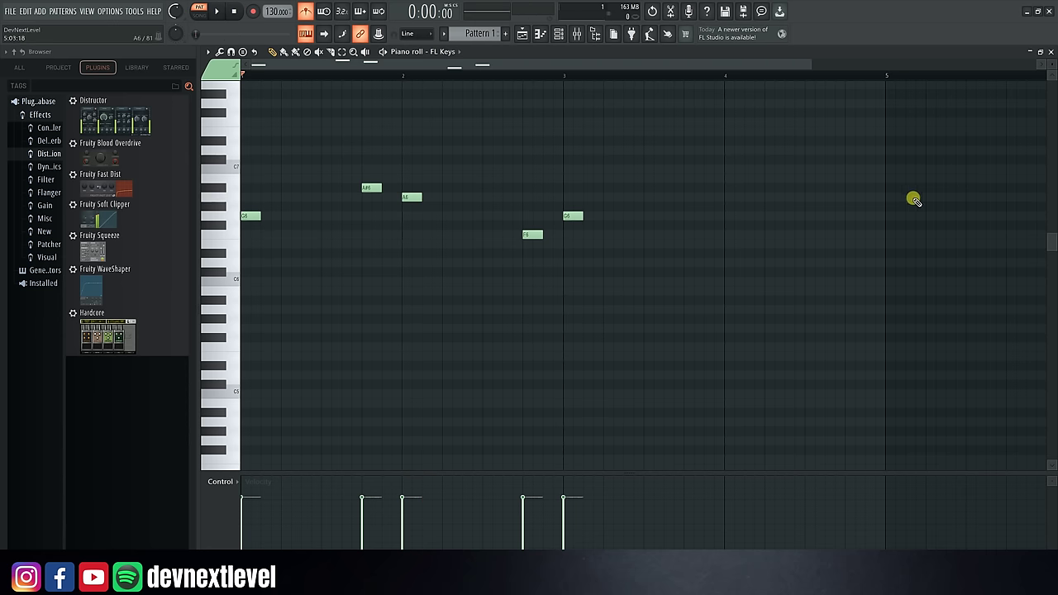
key(space)
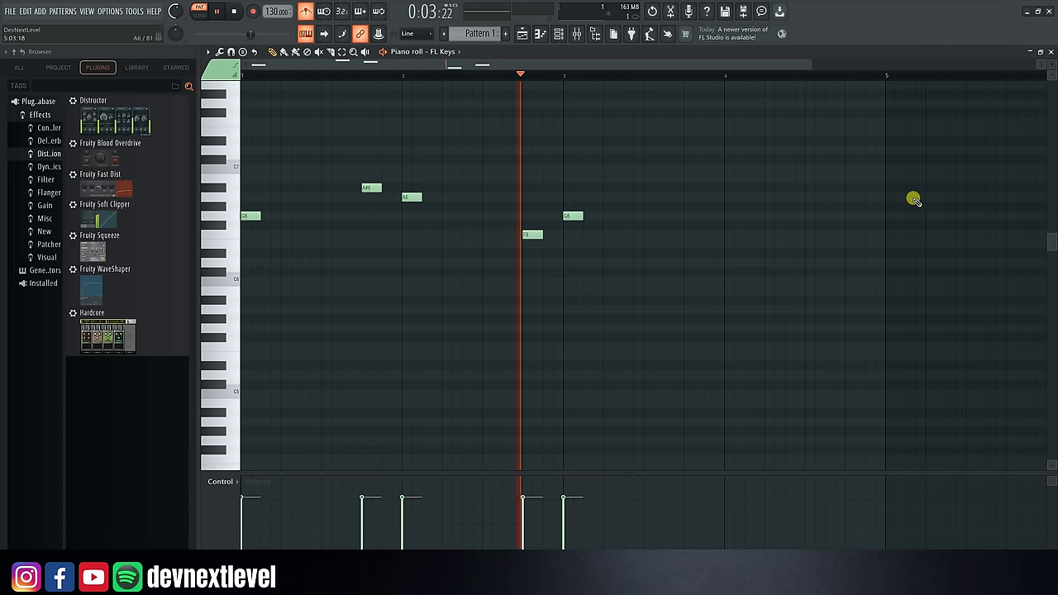
key(space)
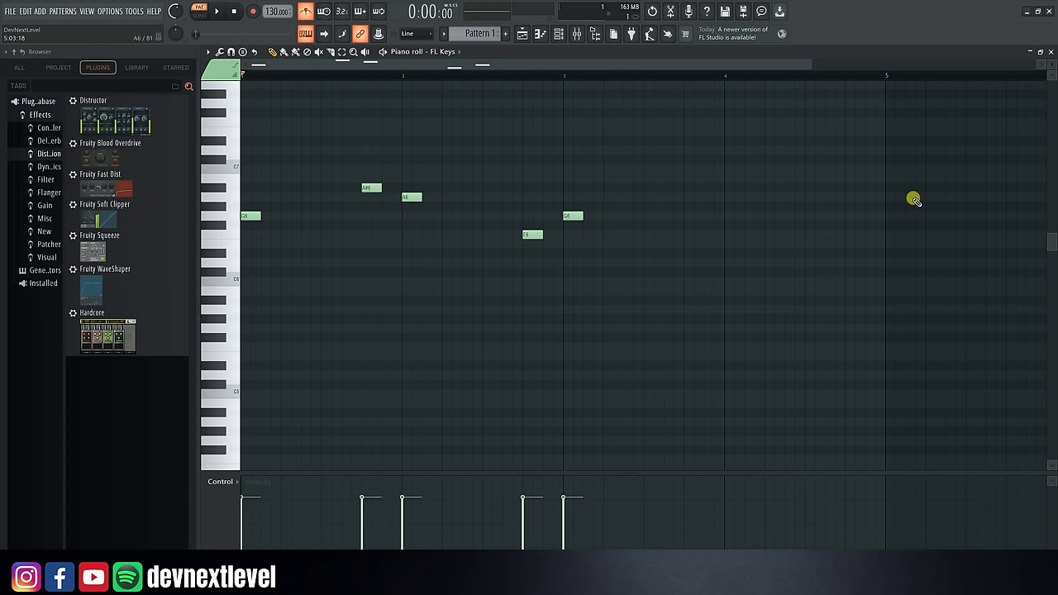
key(space)
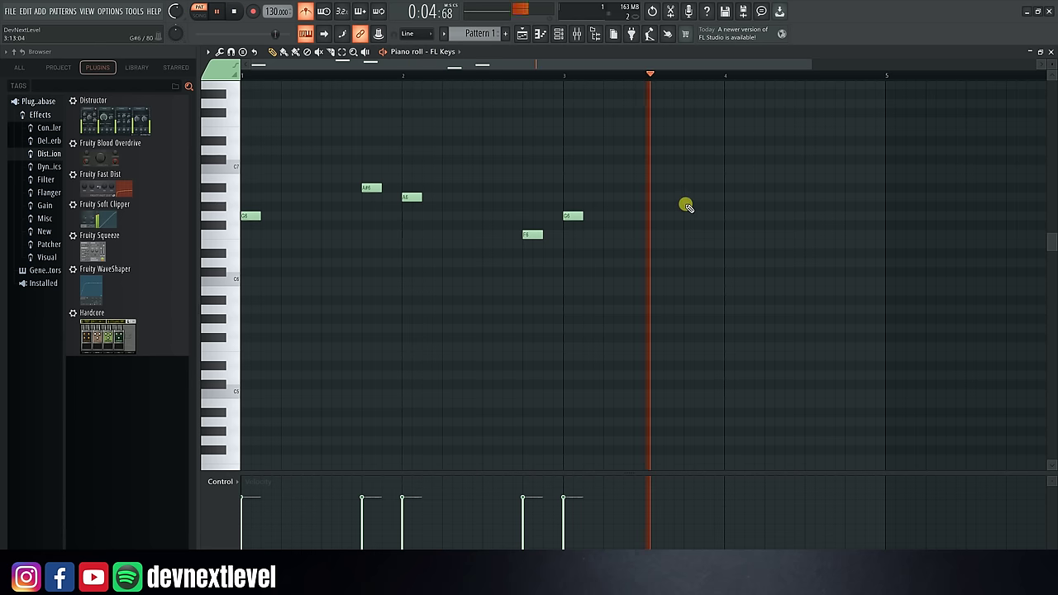
key(space)
Step: Add A#6 on the fourth beat of bar 3 with C7 right after it, and play from bar 3
drag(686, 215, 716, 171)
click(561, 76)
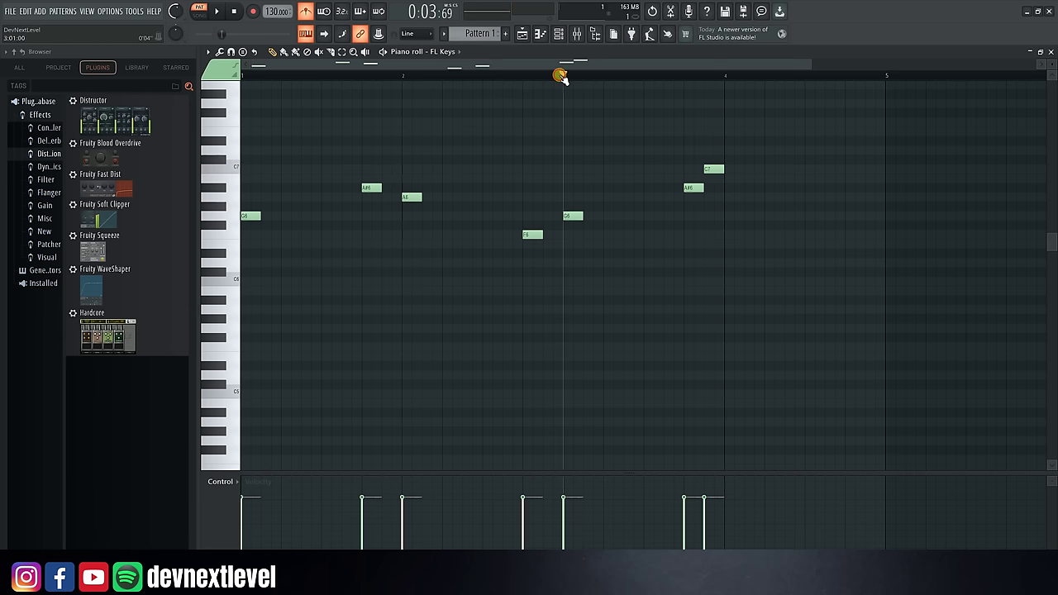
key(space)
key(space)
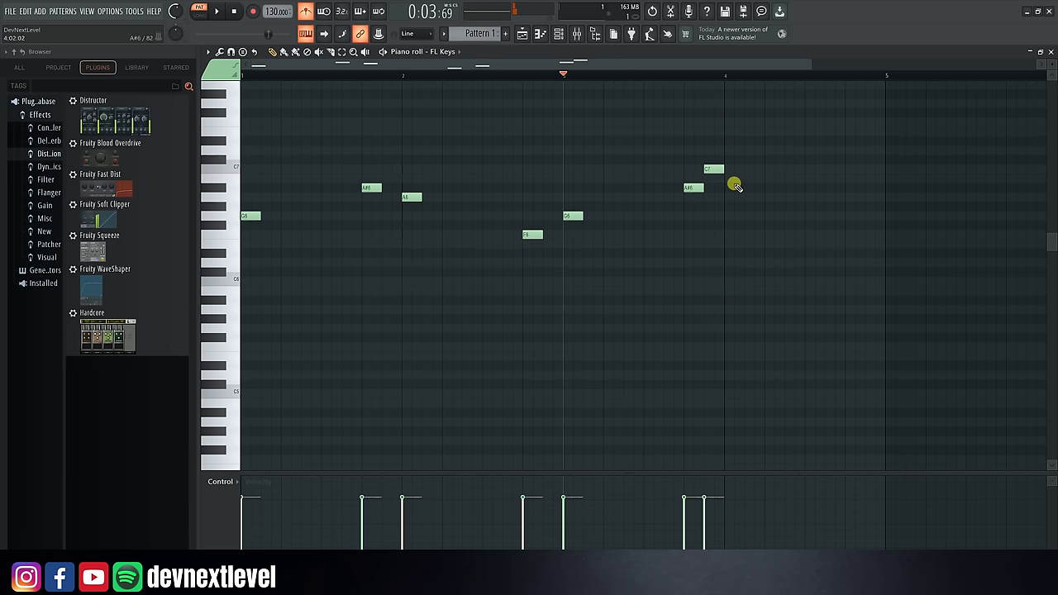
Step: Place a short A6 note at the start of bar 4 and audition the preceding C7 and A#6 notes
drag(735, 186, 732, 199)
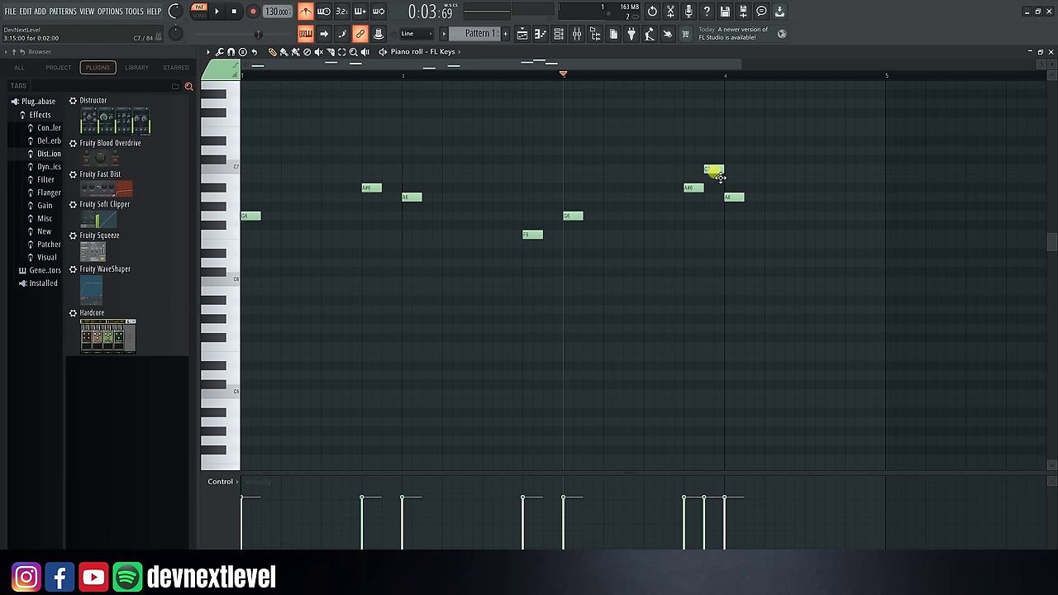
click(694, 189)
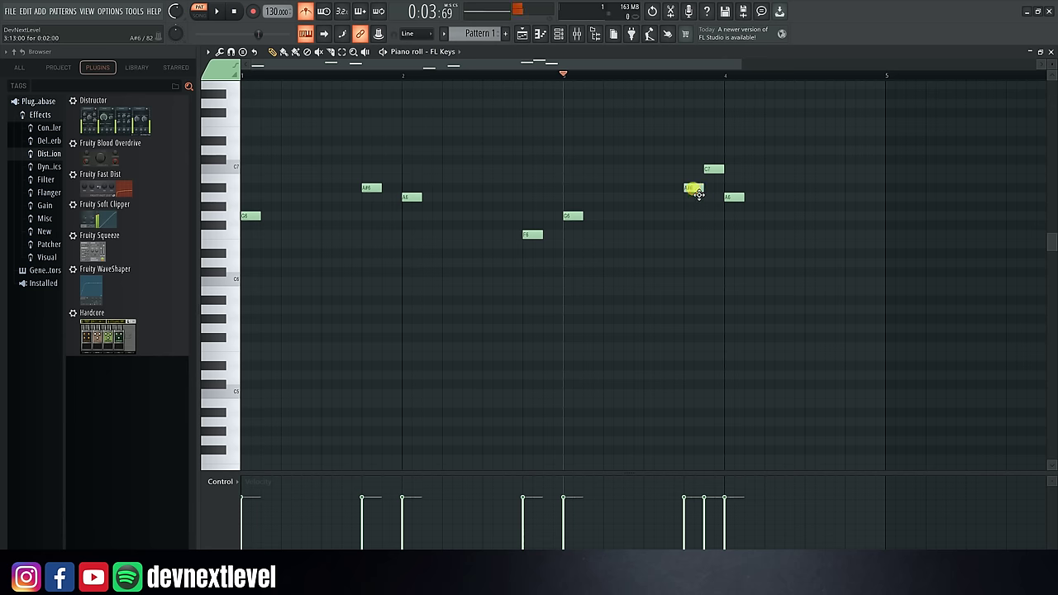
click(712, 170)
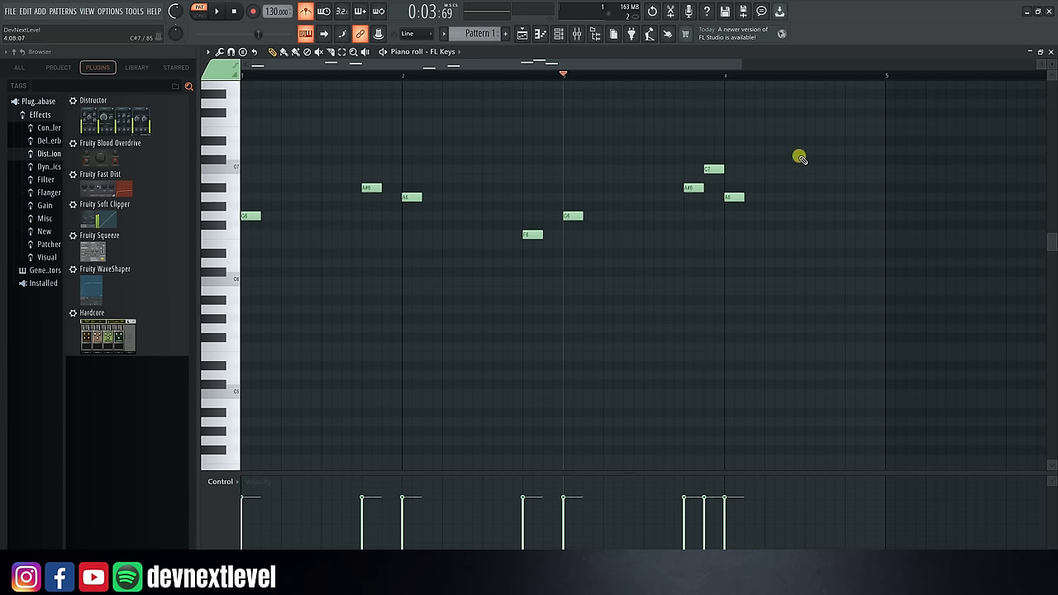
click(522, 34)
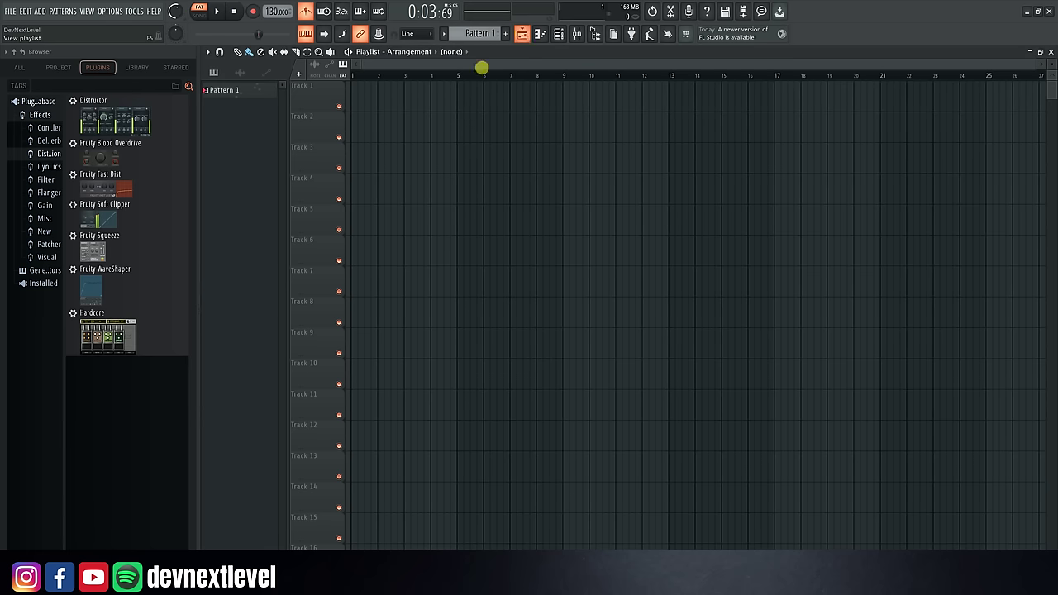
drag(461, 91, 385, 102)
right_click(385, 102)
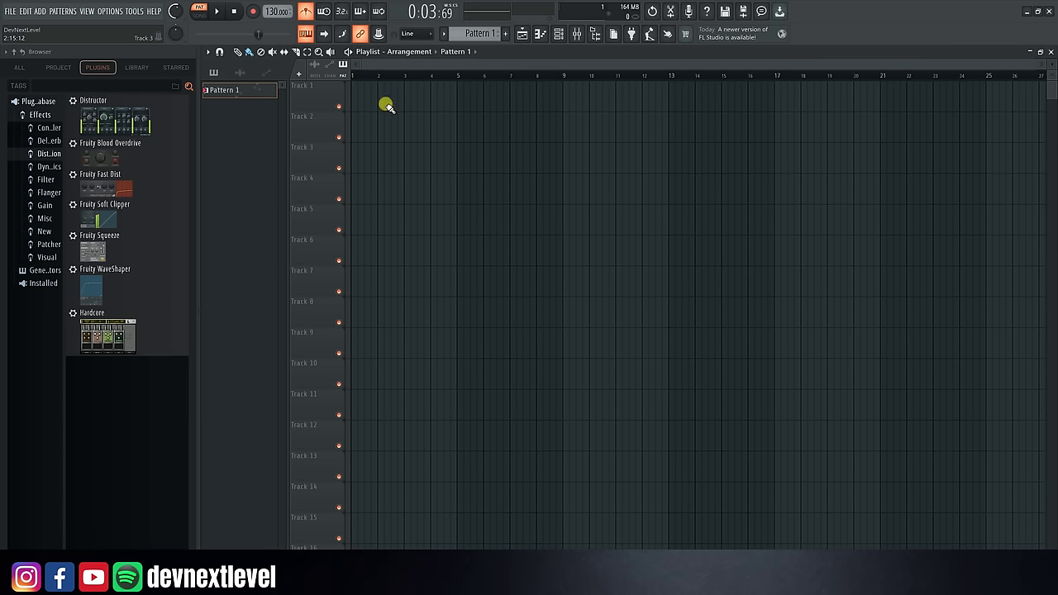
click(526, 35)
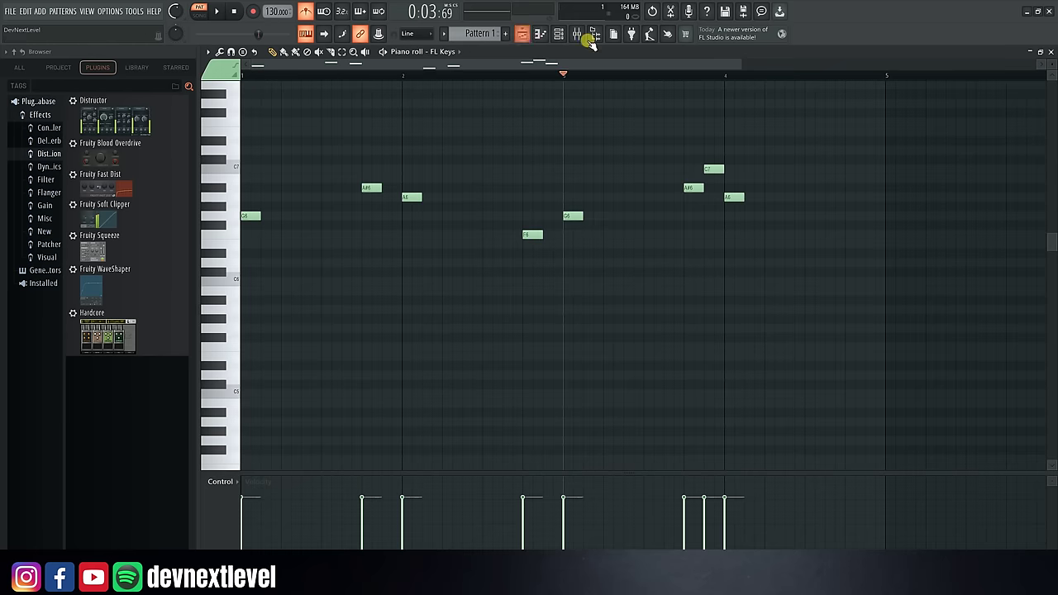
click(540, 41)
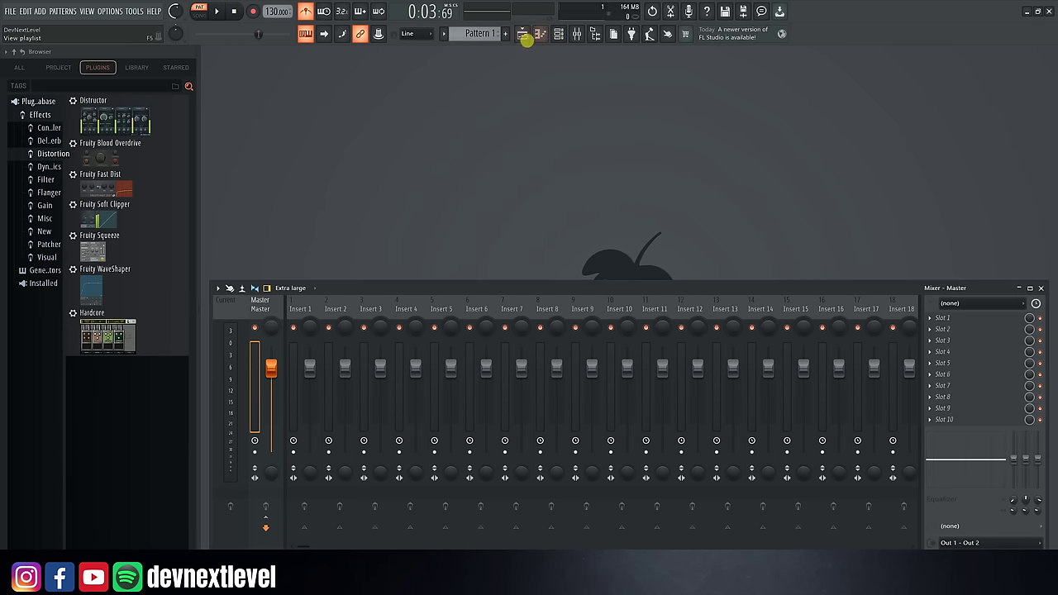
Step: Place a Pattern 1 clip on Track 1 of the playlist and move it to start at bar 1
click(524, 36)
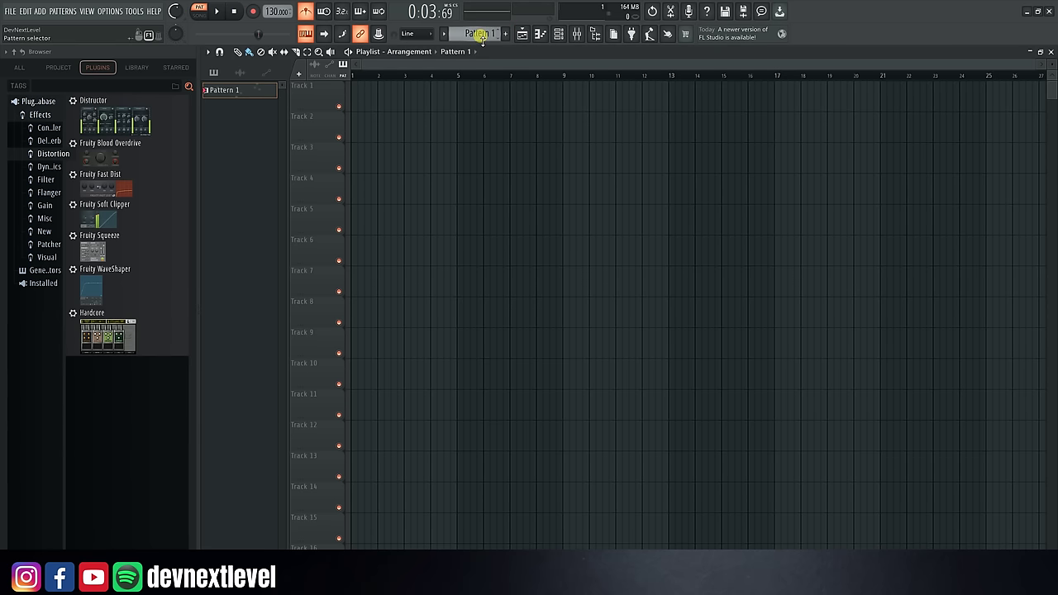
click(461, 100)
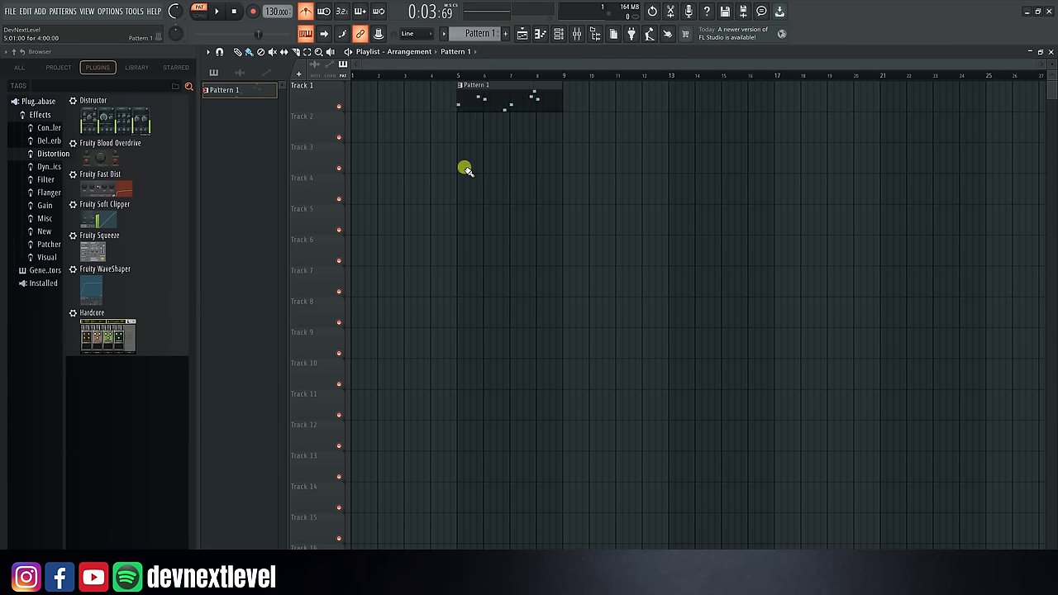
drag(498, 99, 359, 113)
Step: Switch to the empty Pattern 3 and return to Pattern 1
click(200, 10)
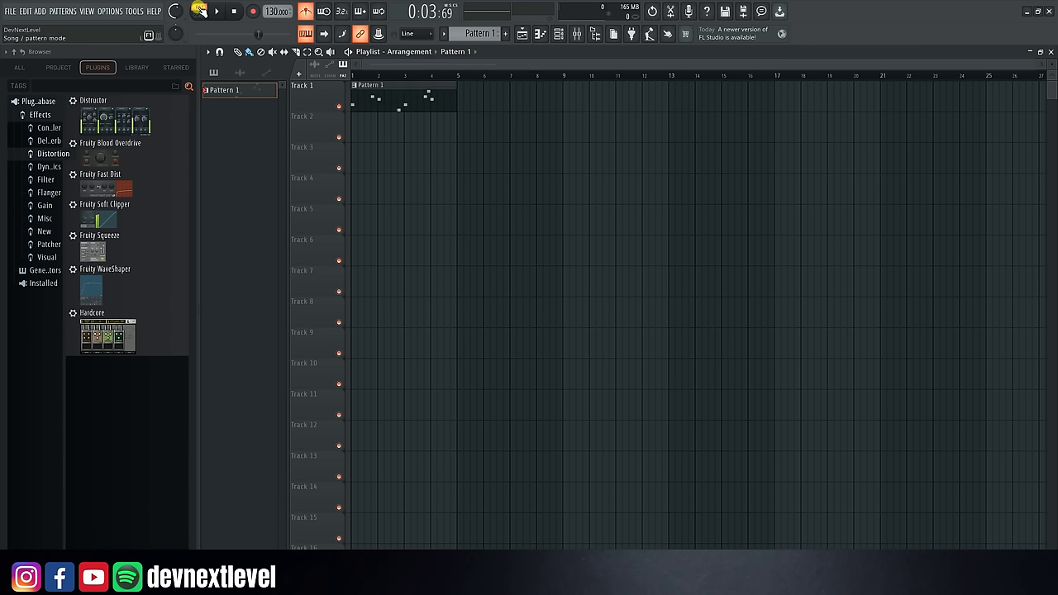
click(507, 33)
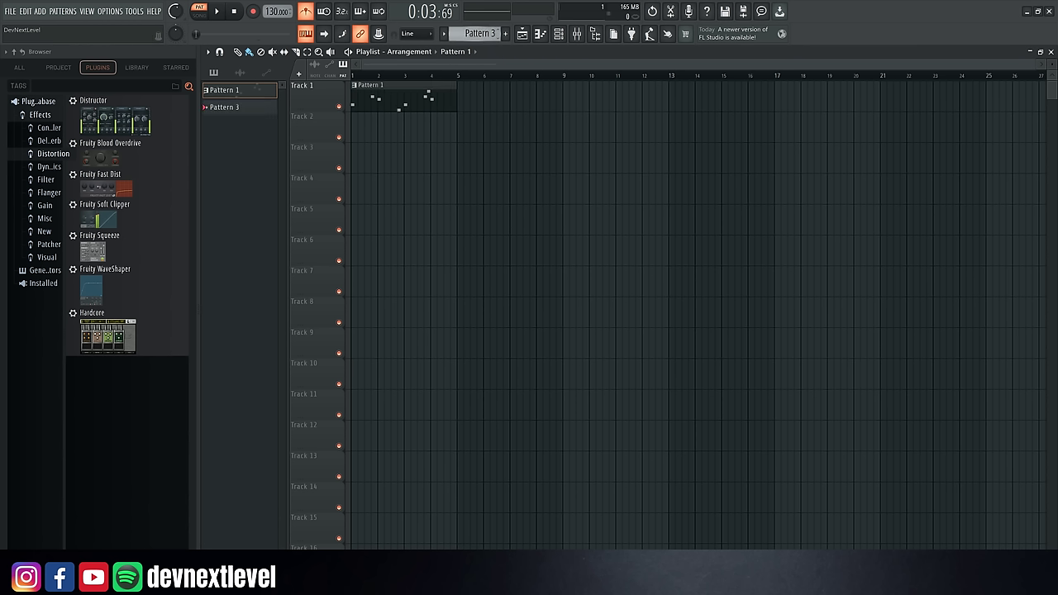
drag(477, 34, 477, 52)
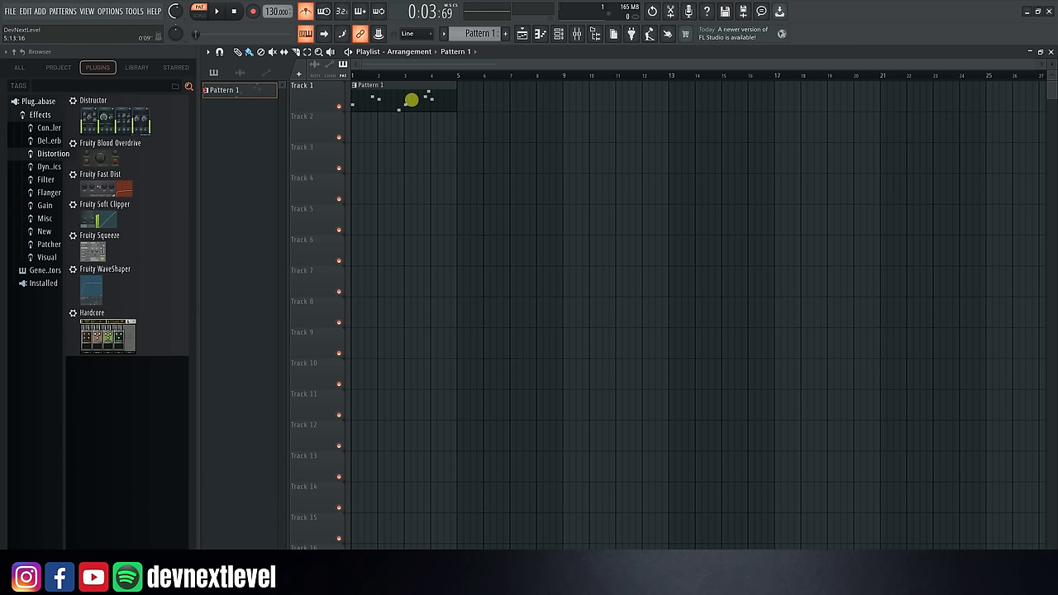
Step: Switch playback to song mode and play the Pattern 1 clip in the playlist
click(199, 15)
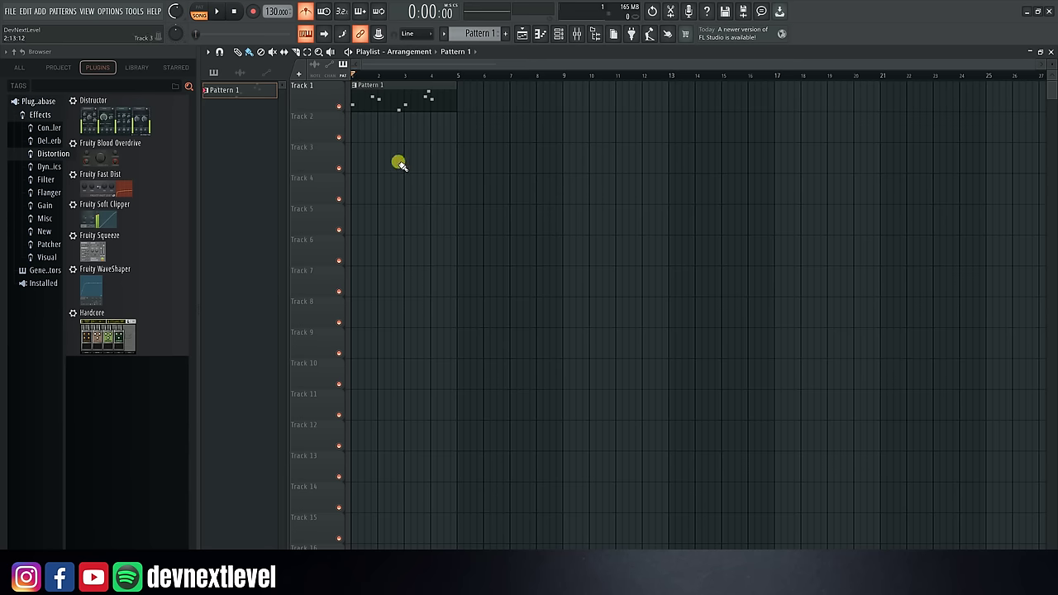
key(space)
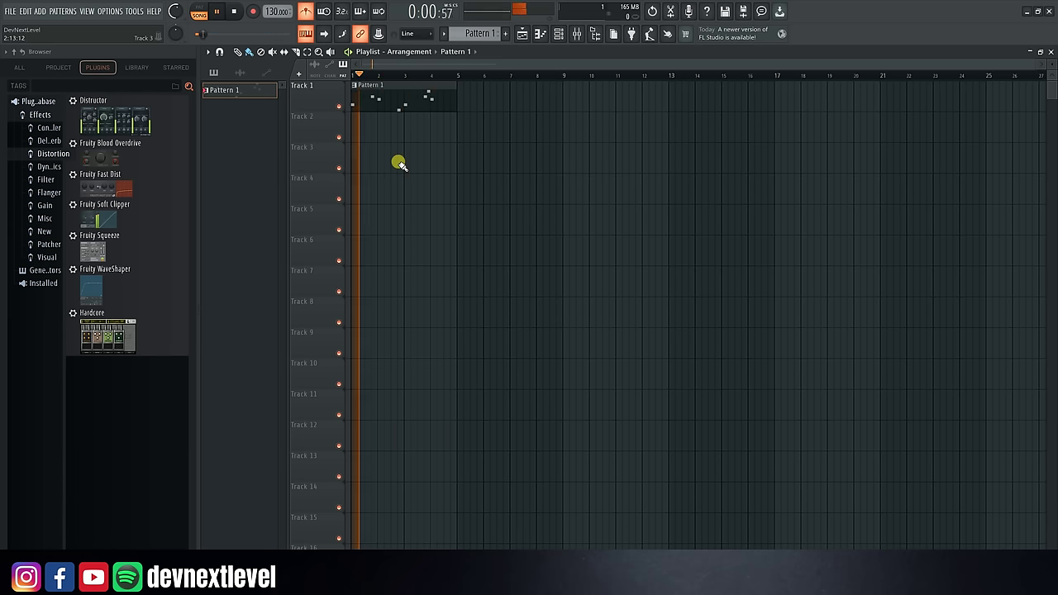
key(space)
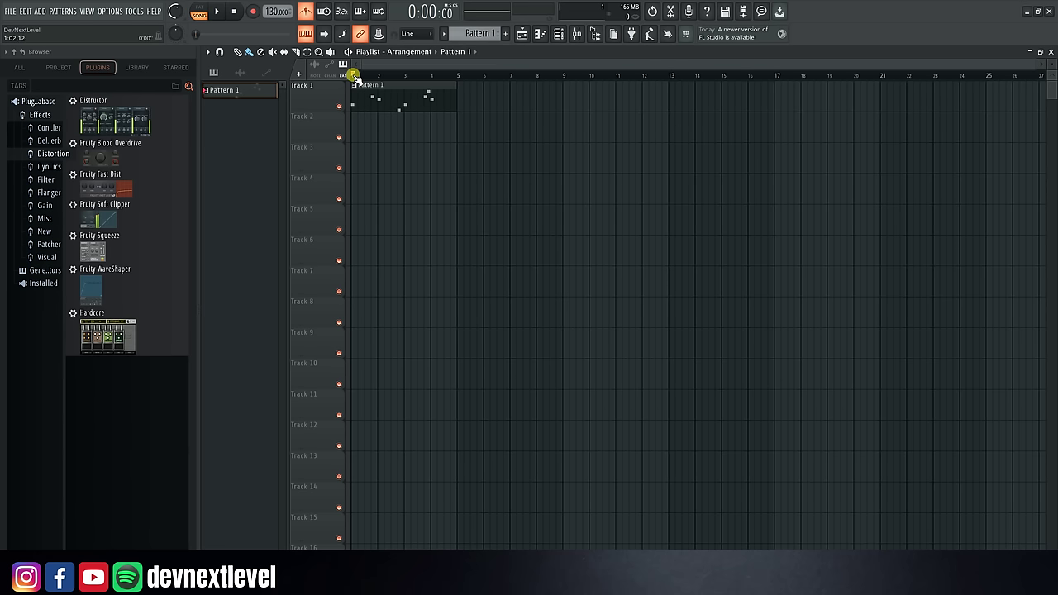
Step: Mark bar 1 and then bars 6 to 9 as time selections on the playlist timeline, clearing each one
scroll(354, 75, up, 4)
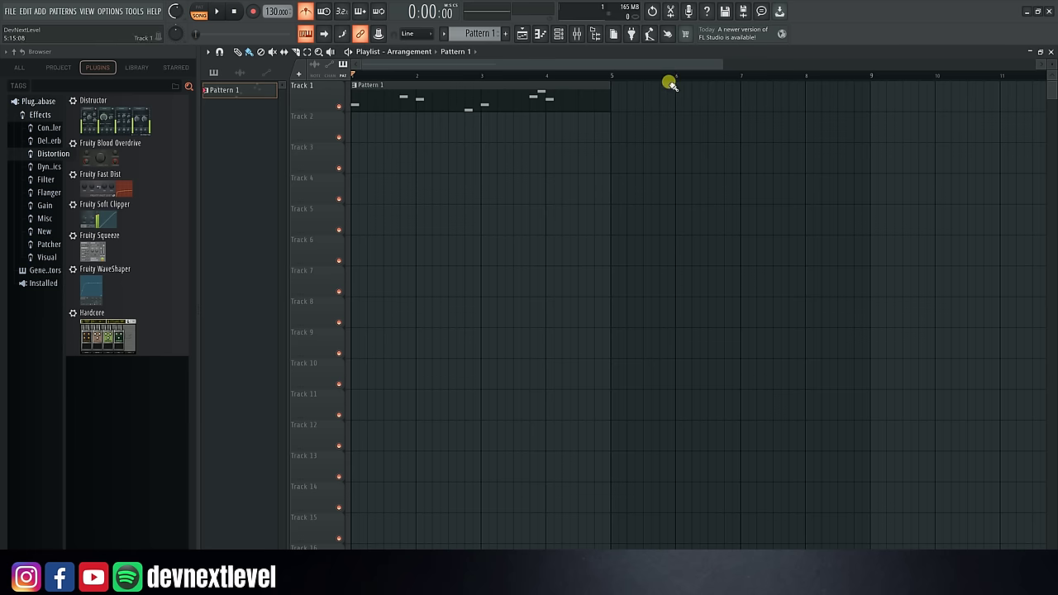
drag(419, 76, 356, 77)
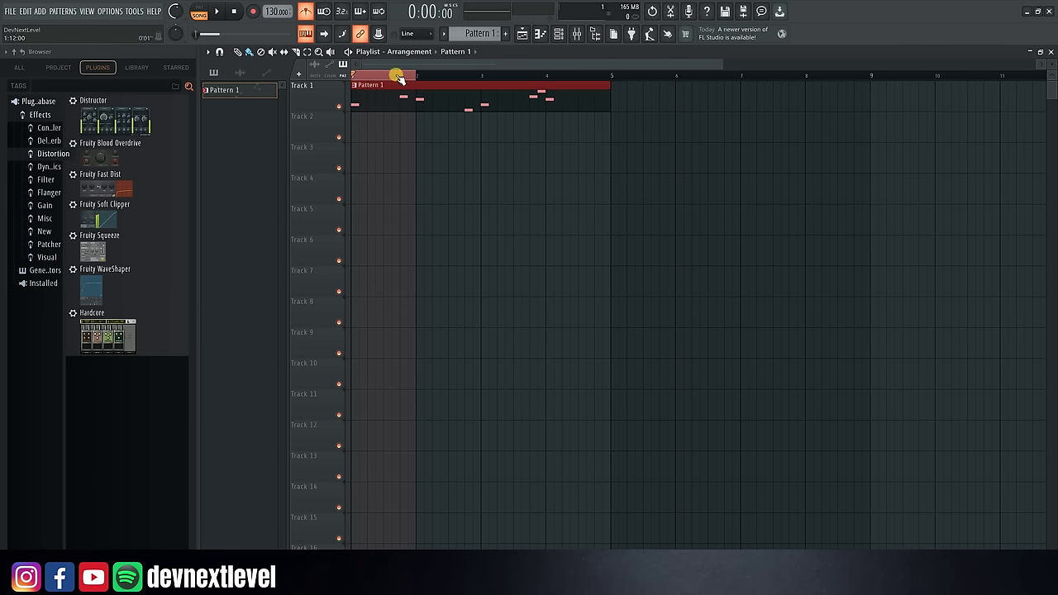
click(390, 76)
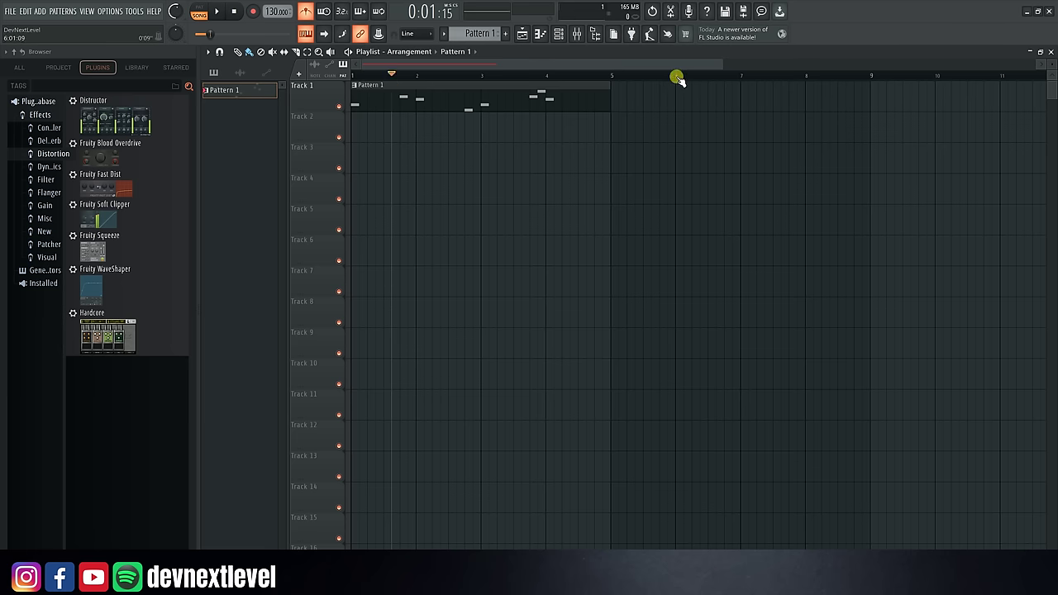
drag(677, 77, 935, 80)
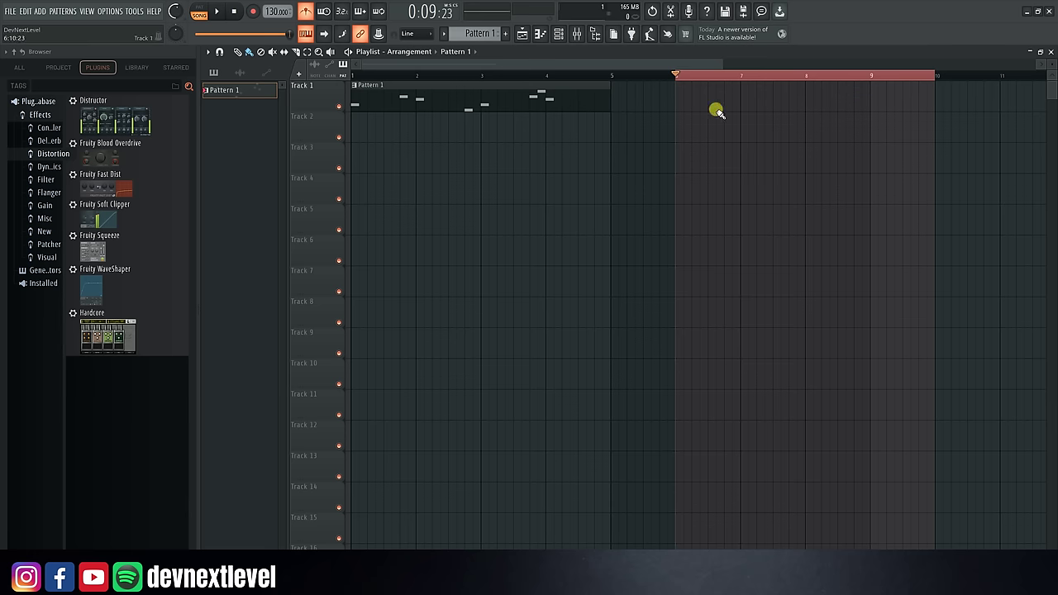
click(674, 76)
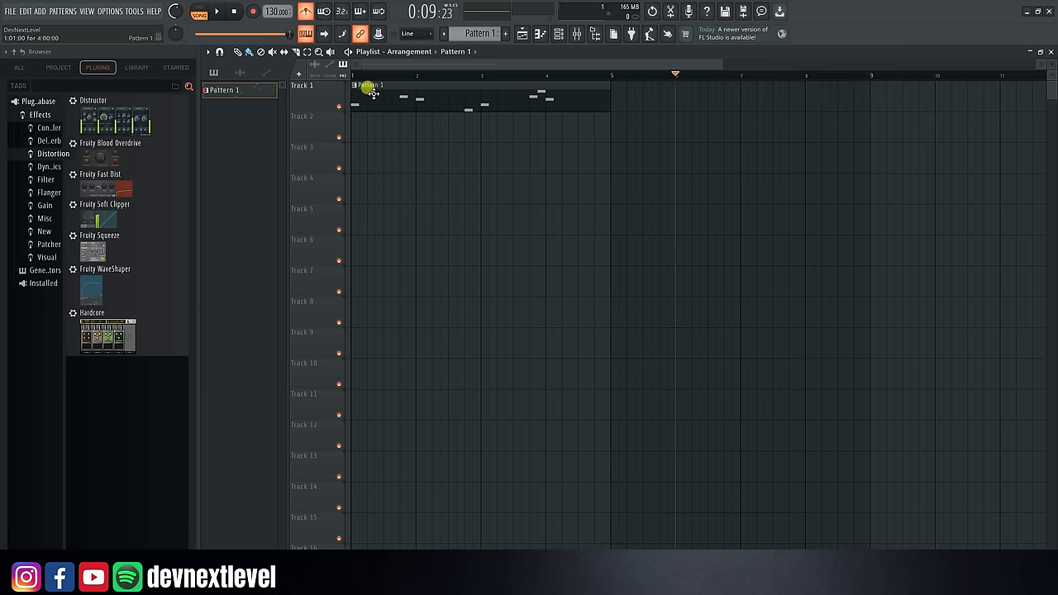
Step: Play the Pattern 1 clip in the playlist from bar 1 and stop playback
click(351, 77)
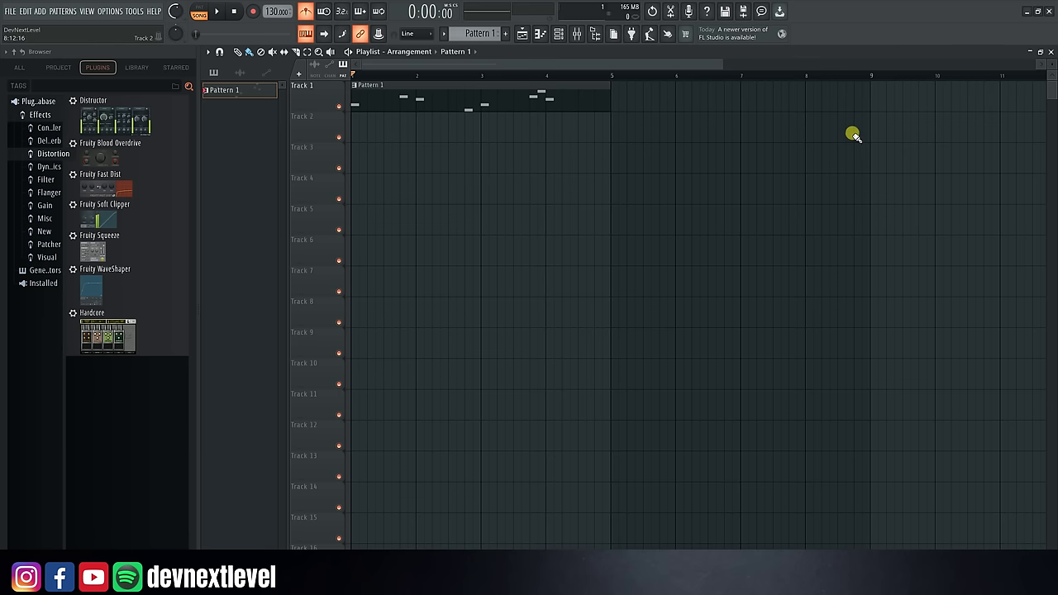
key(space)
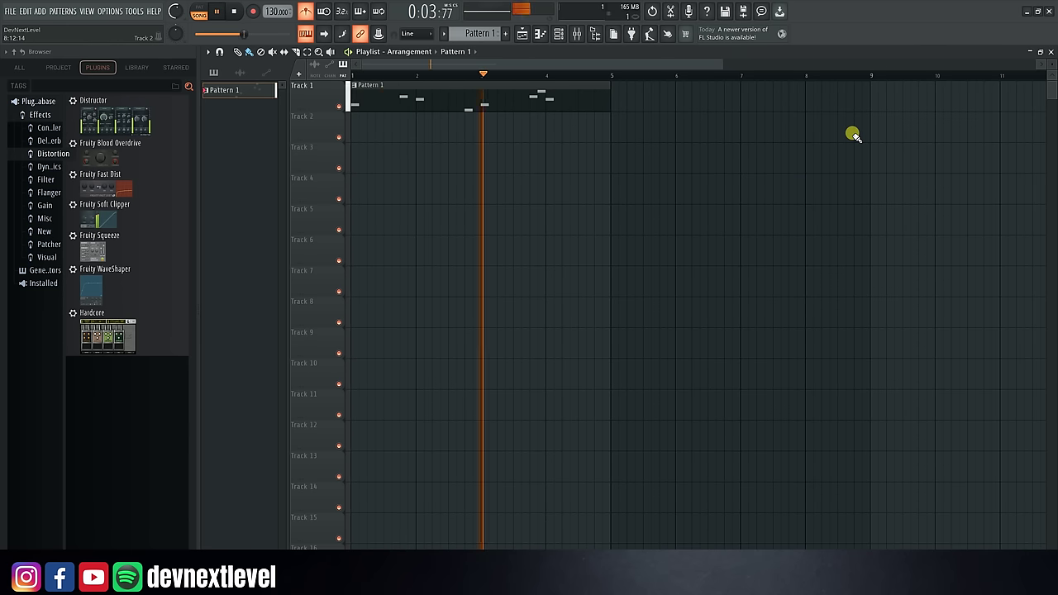
key(space)
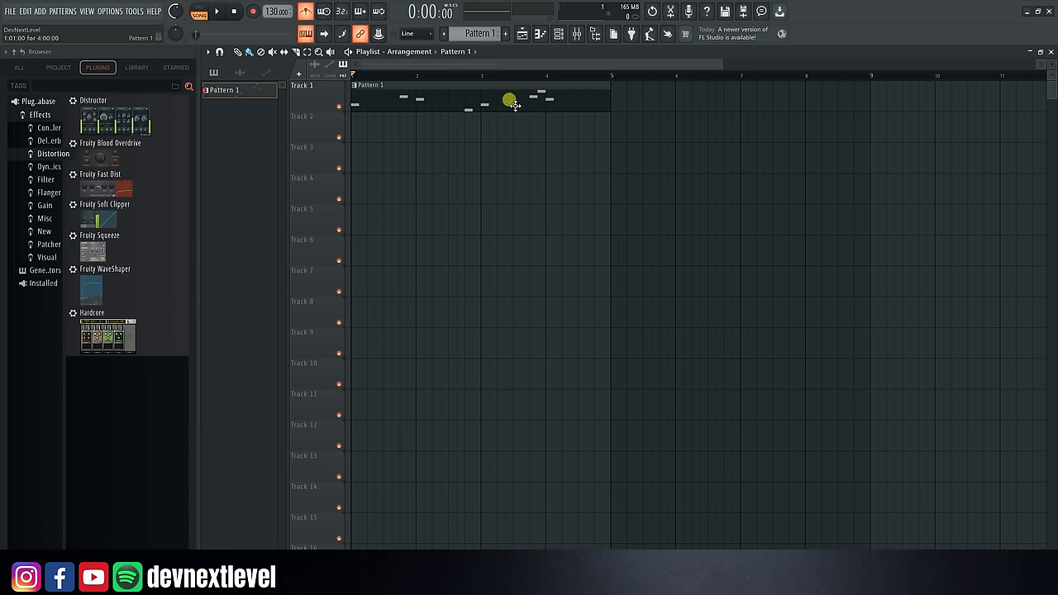
Step: Place extra Pattern 1 clips on Tracks 3, 5, 7 and 10 of the playlist, between bars 6 and 16
drag(606, 80, 599, 98)
click(634, 161)
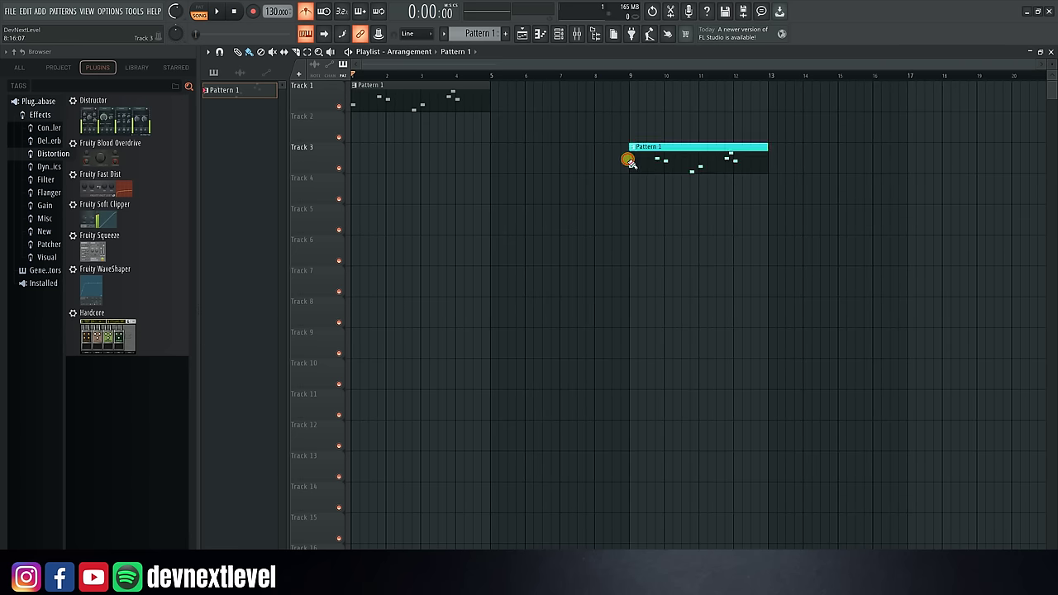
click(529, 278)
click(632, 372)
click(749, 278)
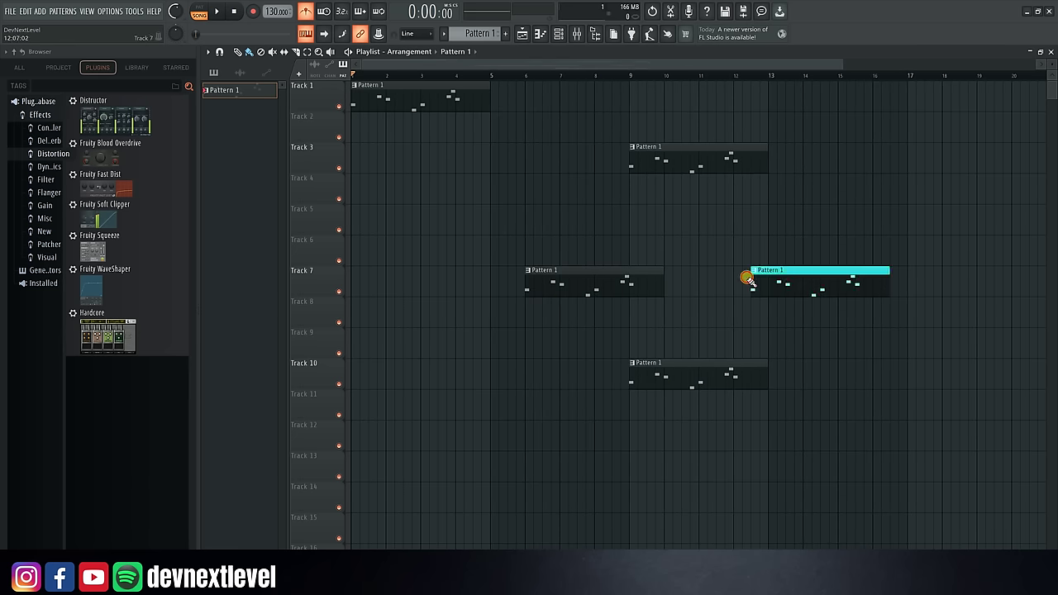
click(835, 217)
click(881, 161)
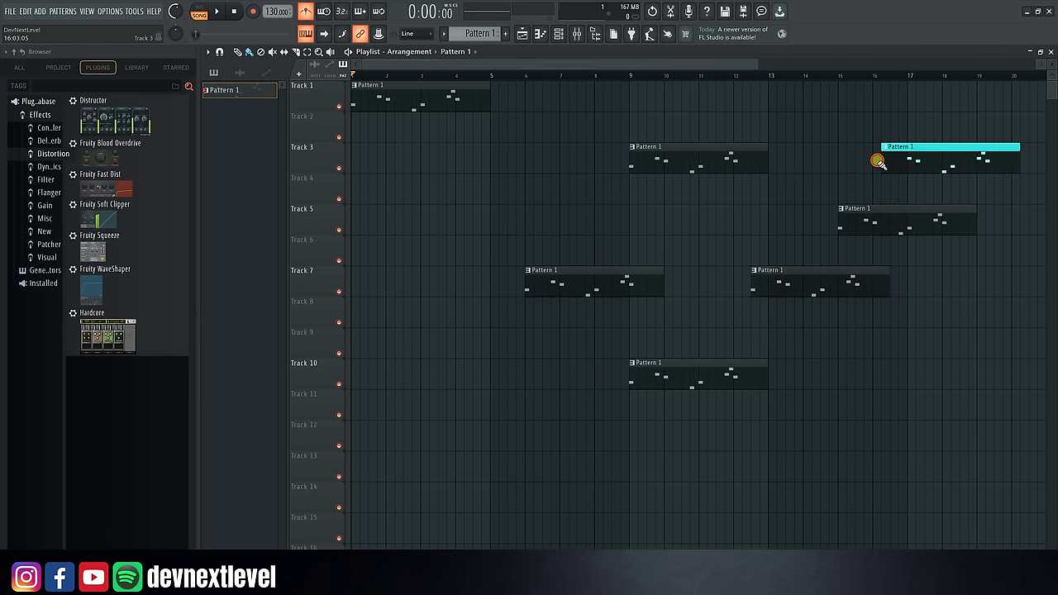
Step: Delete the six extra Pattern 1 clips from Tracks 3, 5, 7 and 10
right_click(923, 170)
right_click(897, 220)
right_click(820, 283)
right_click(712, 387)
right_click(612, 285)
right_click(689, 158)
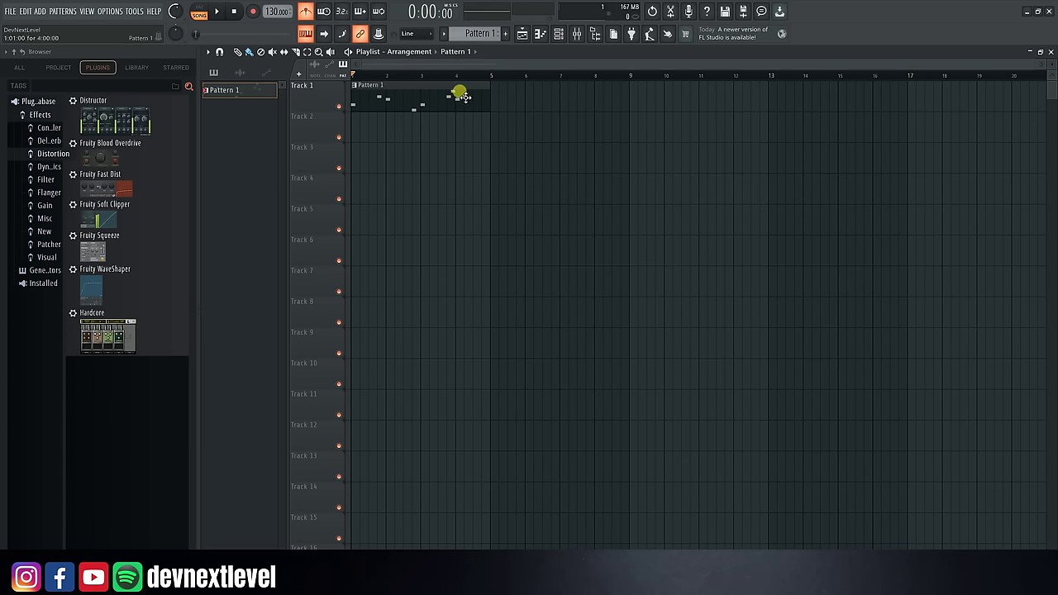
Step: Place Pattern 1 clips end to end on Track 1 at bars 5, 9 and 13
click(493, 96)
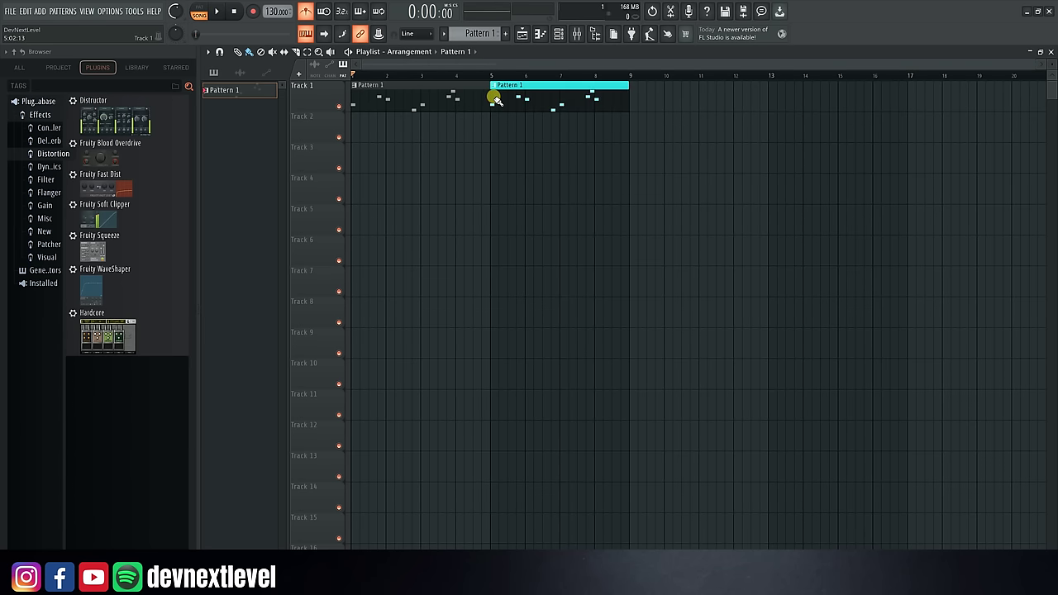
click(631, 99)
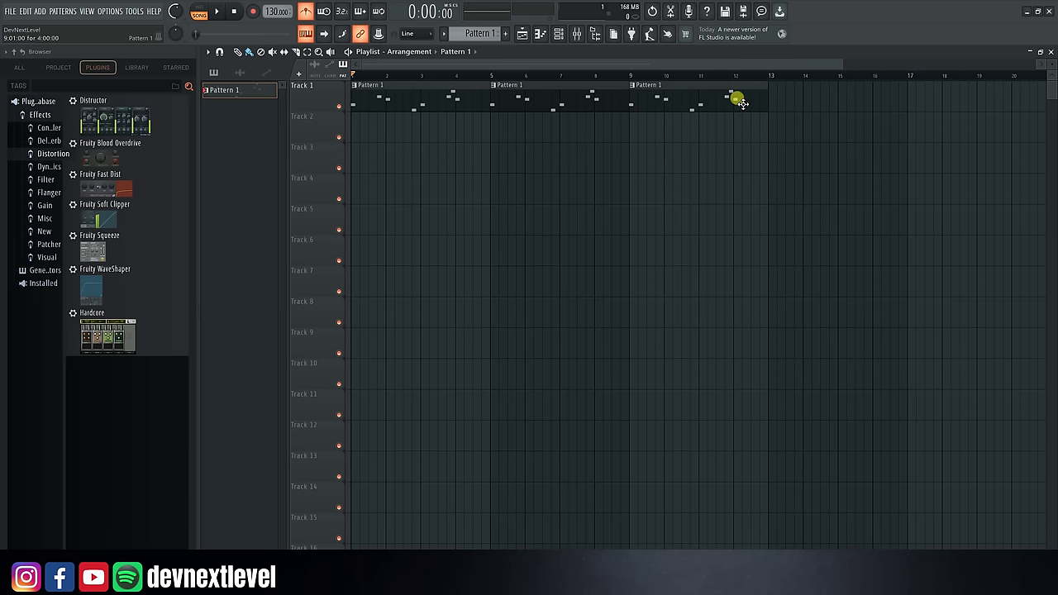
click(772, 98)
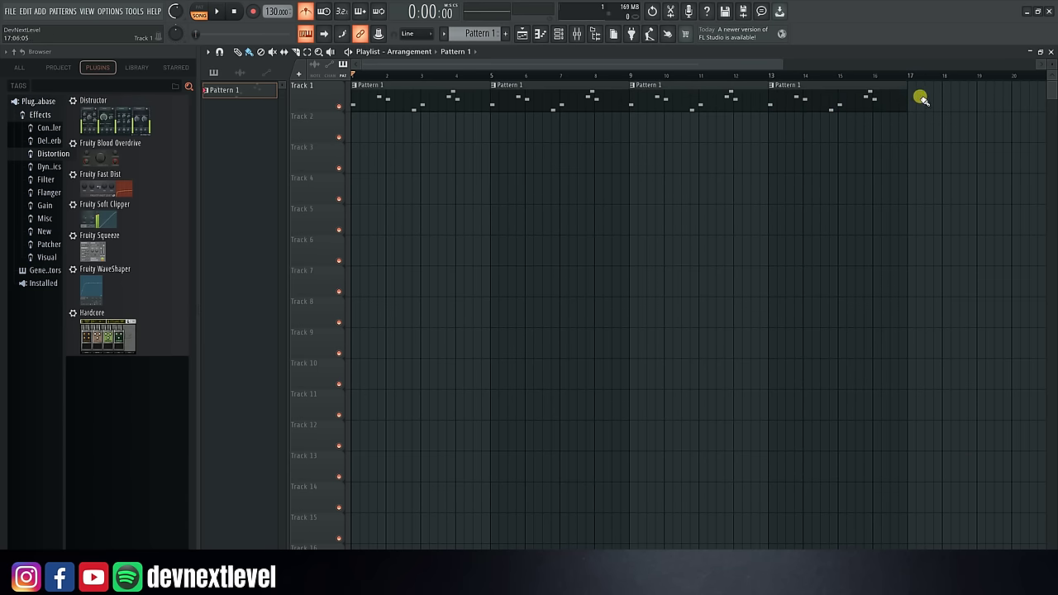
Step: Delete all the Pattern 1 clips from Track 1, including the one at bar 1
right_click(835, 97)
right_click(694, 96)
right_click(585, 98)
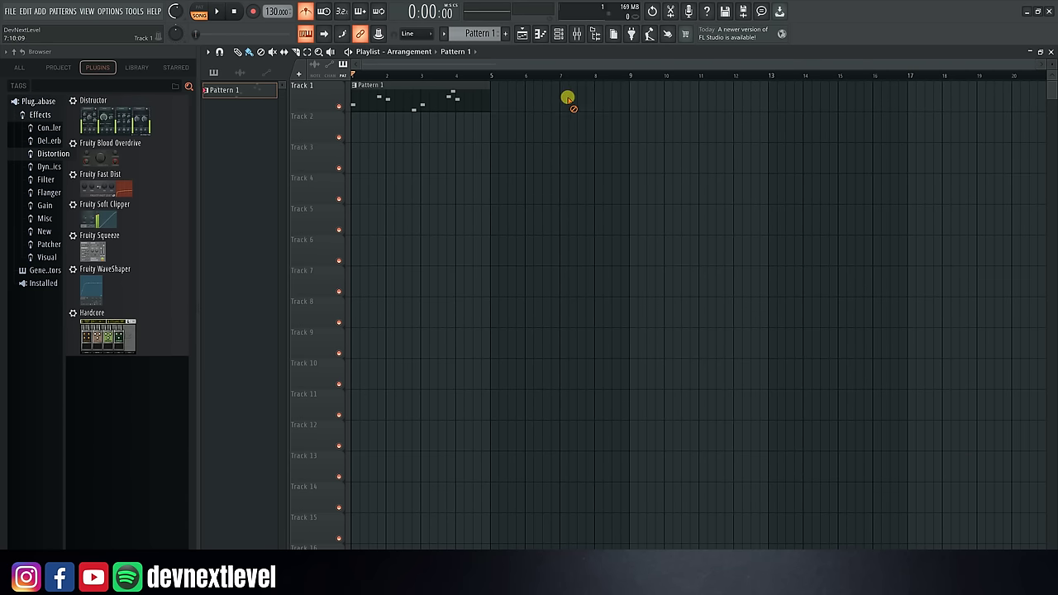
right_click(435, 101)
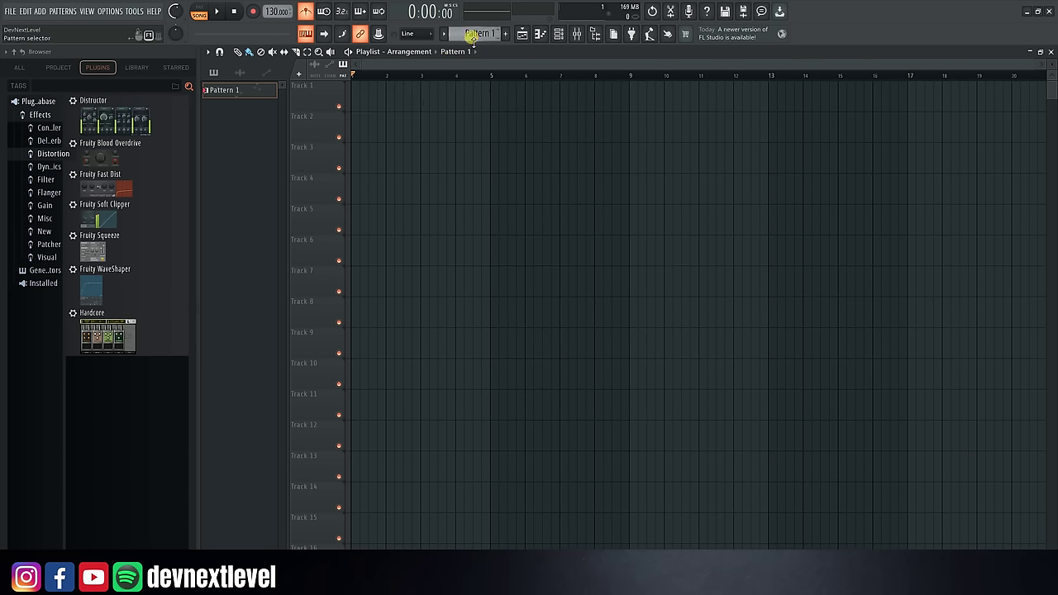
Step: Paint four consecutive Pattern 1 clips along Track 1, starting at bars 1, 5, 9 and 13
click(354, 105)
drag(488, 101, 804, 99)
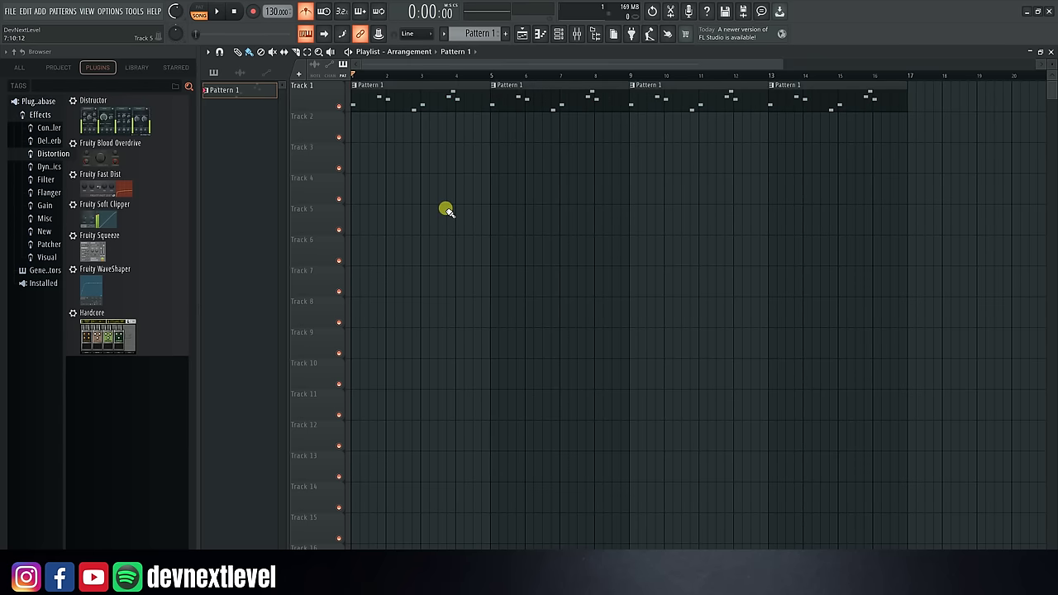
Step: Paint a long run of Pattern 1 clips along Track 4 from bar 1, and erase the whole run
drag(354, 199, 509, 190)
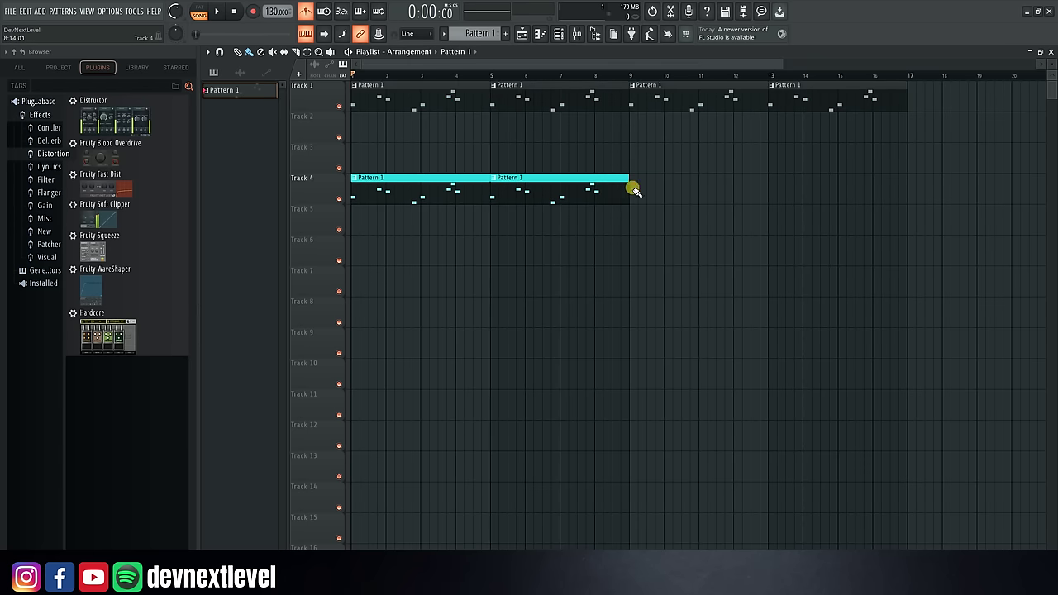
drag(635, 191, 1051, 173)
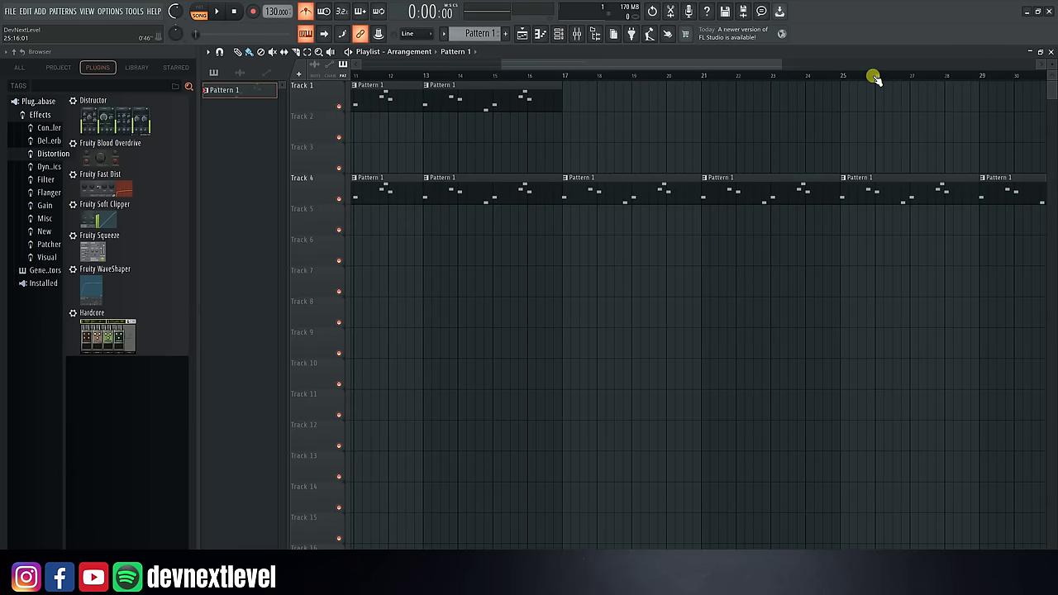
scroll(875, 77, down, 3)
mouse_move(940, 195)
mouse_down()
mouse_move(388, 203)
mouse_move(597, 173)
mouse_up()
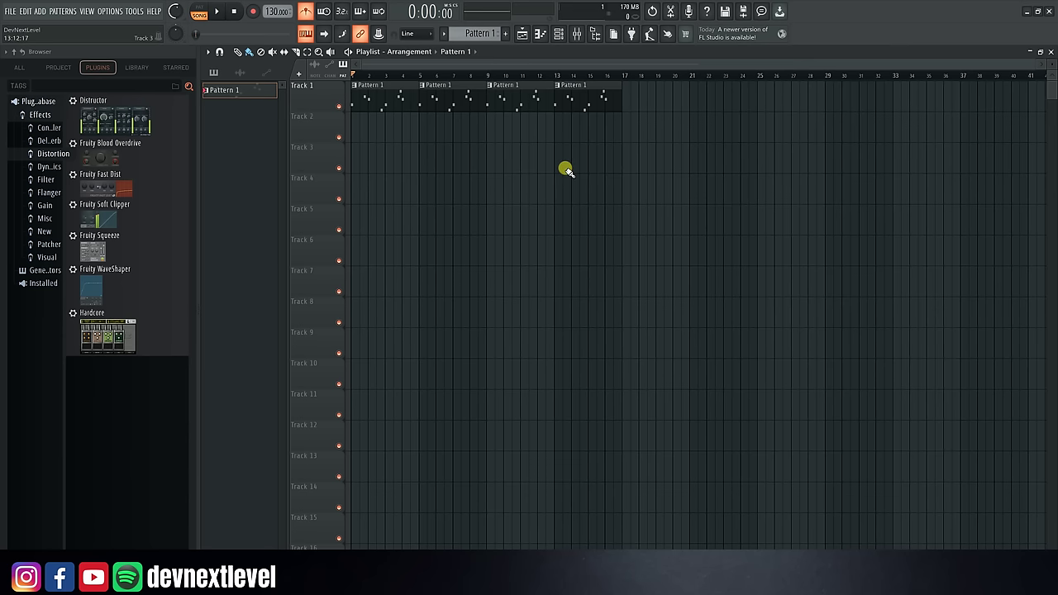
Step: Play the four-clip arrangement on Track 1 from the start and stop playback
key(space)
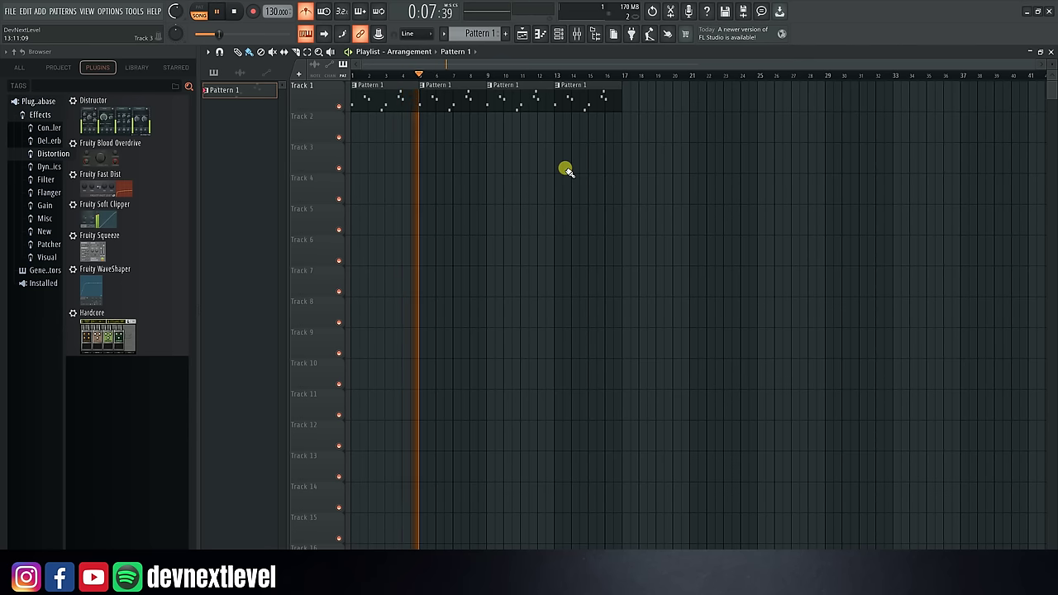
key(space)
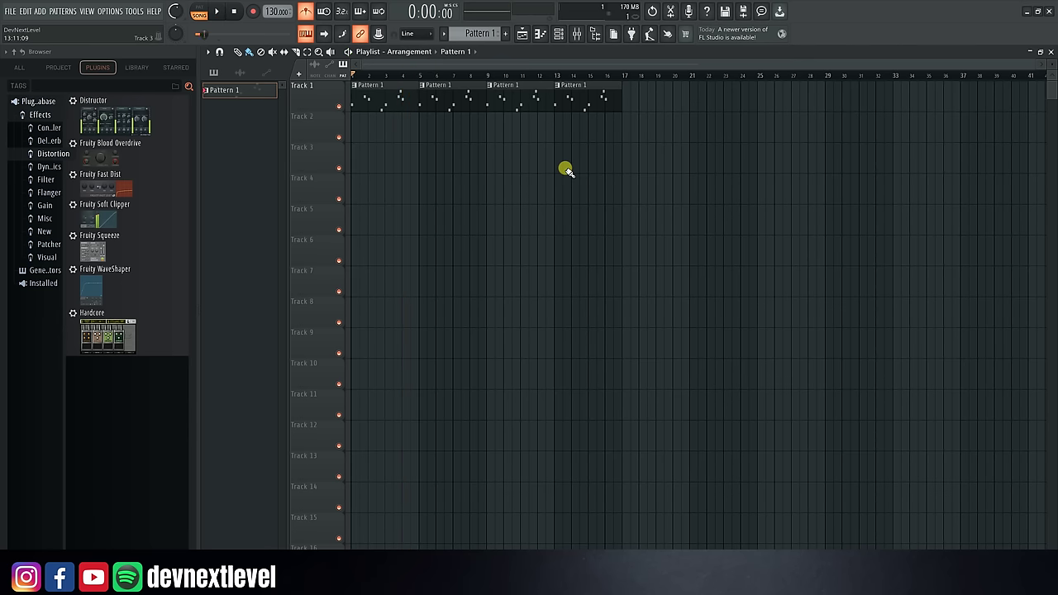
Step: Open Pattern 1 in the FL Keys piano roll, delete all its notes and play the emptied pattern
double_click(388, 106)
scroll(436, 74, down, 3)
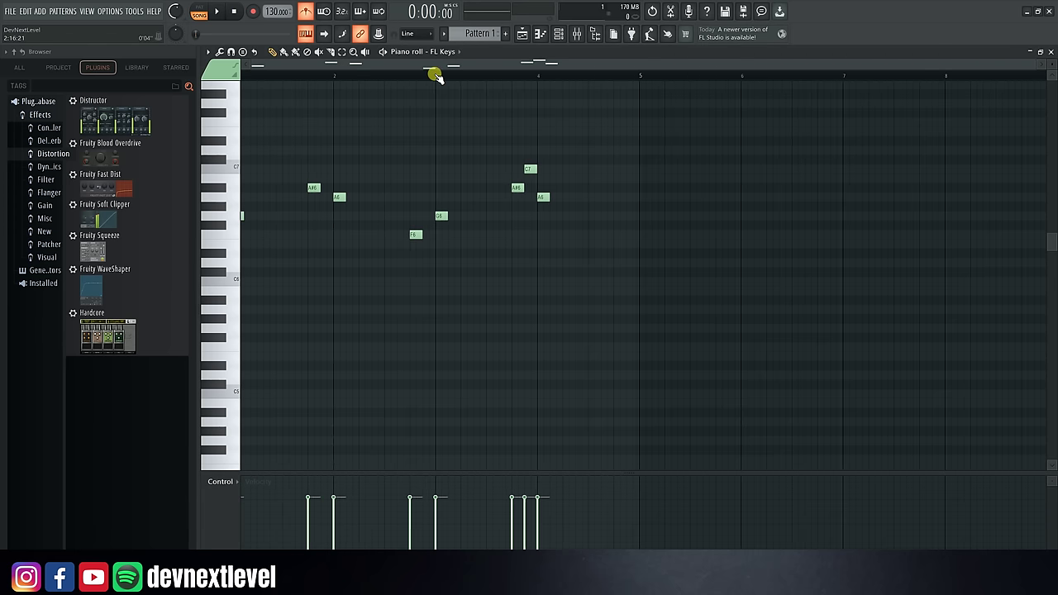
scroll(436, 74, up, 2)
drag(431, 62, 373, 73)
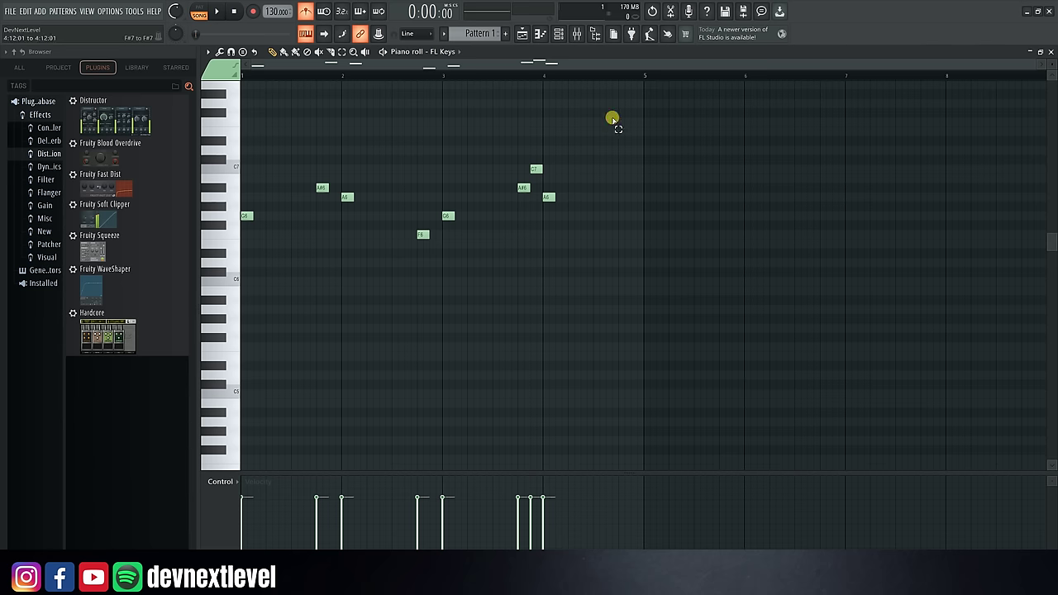
drag(612, 109, 244, 306)
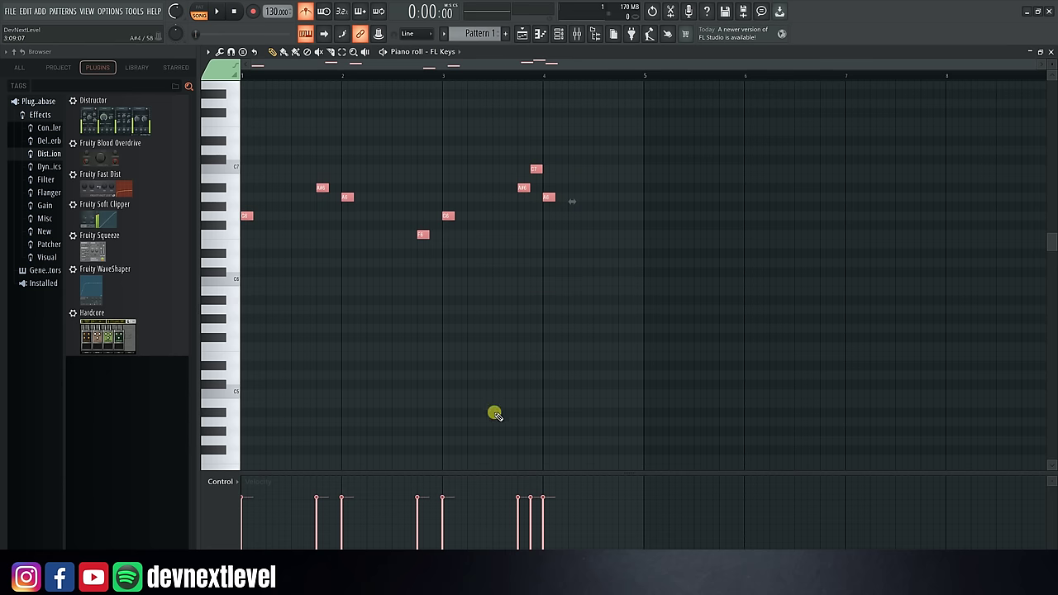
key(Delete)
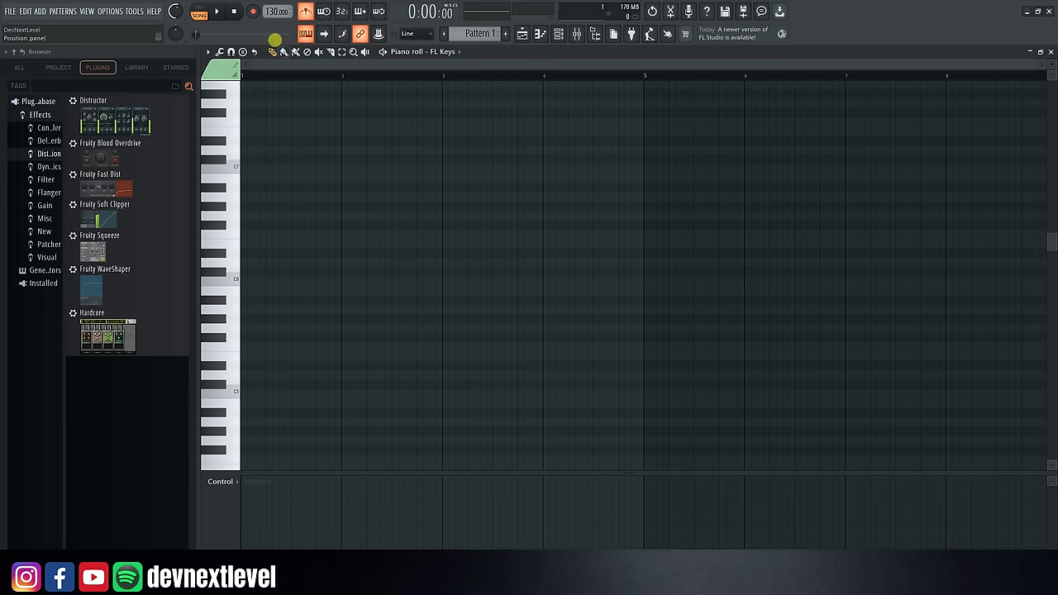
key(space)
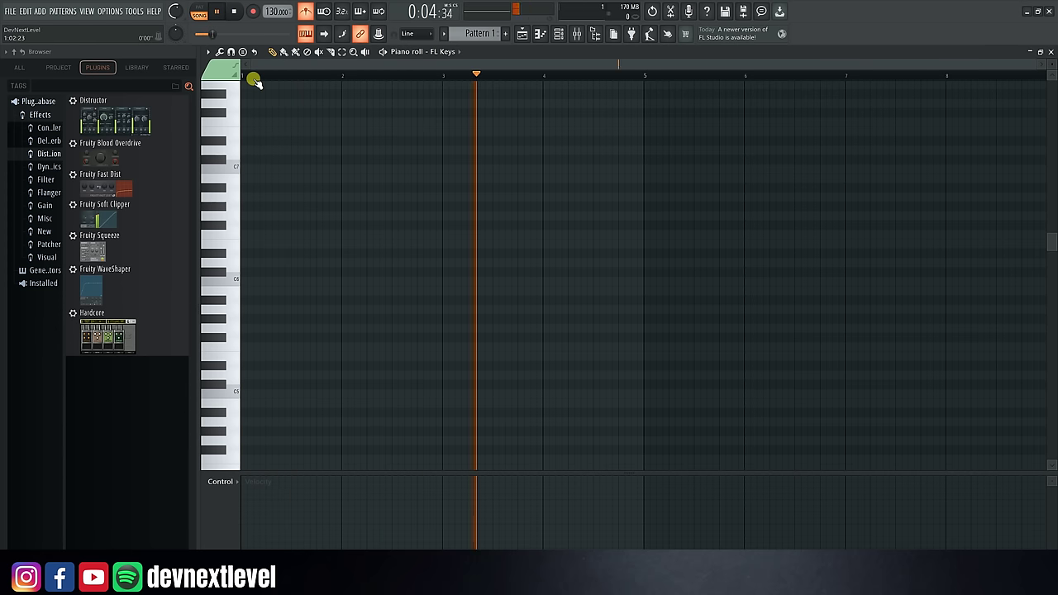
key(space)
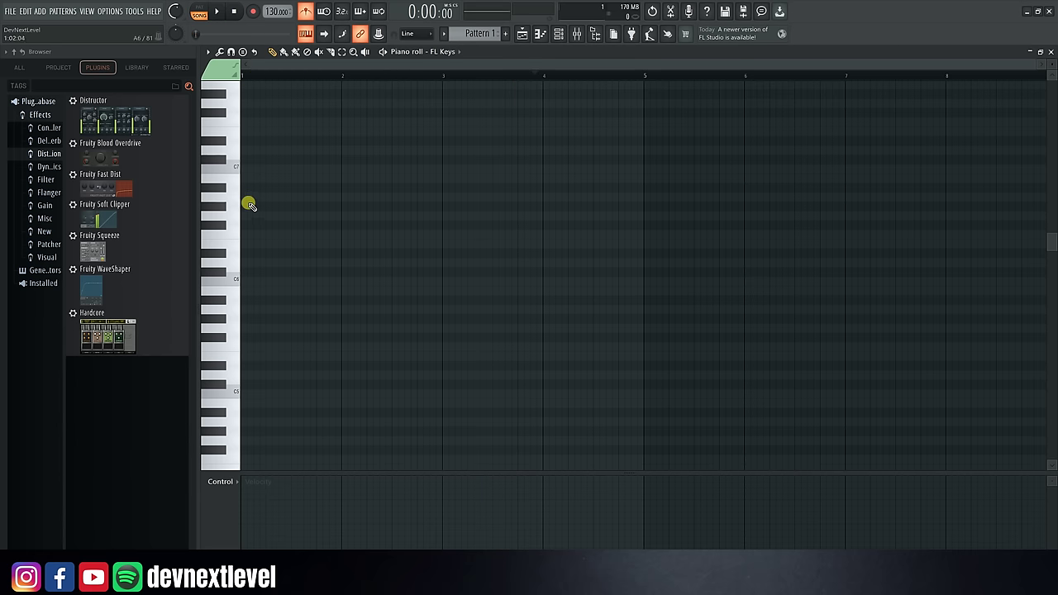
Step: Add a G6 note at 1:01, another G6 at 1:05 and an F6 at 1:07, playing back the notes
drag(250, 205, 245, 216)
key(space)
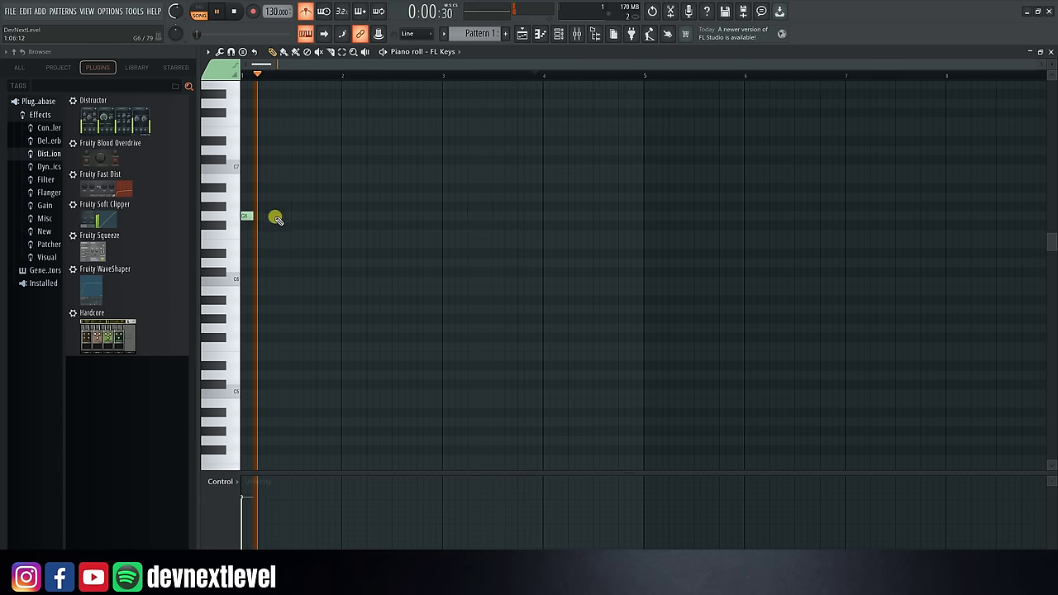
key(space)
click(268, 217)
click(282, 235)
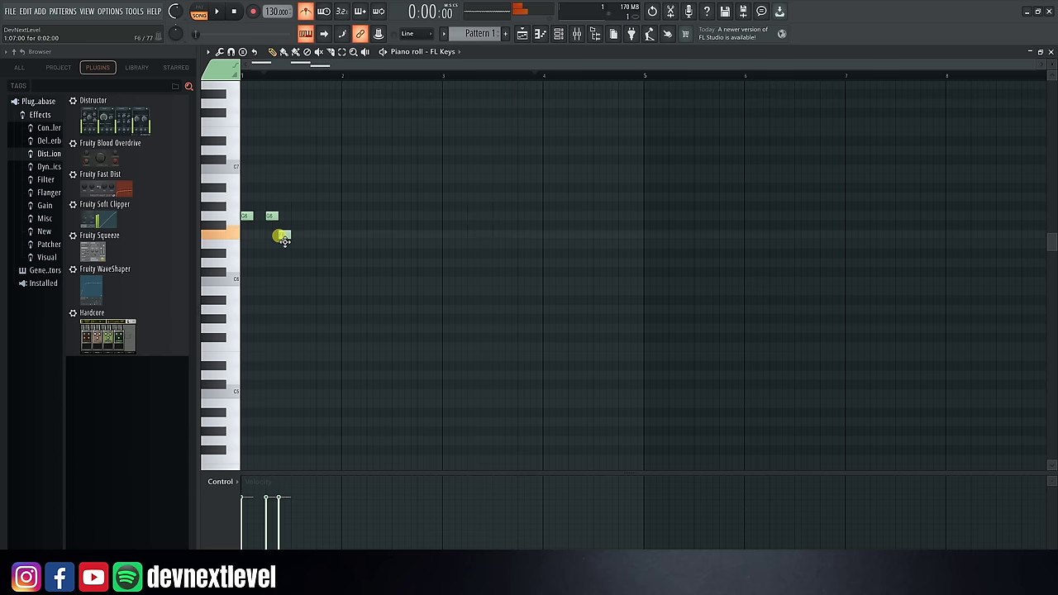
key(space)
key(space)
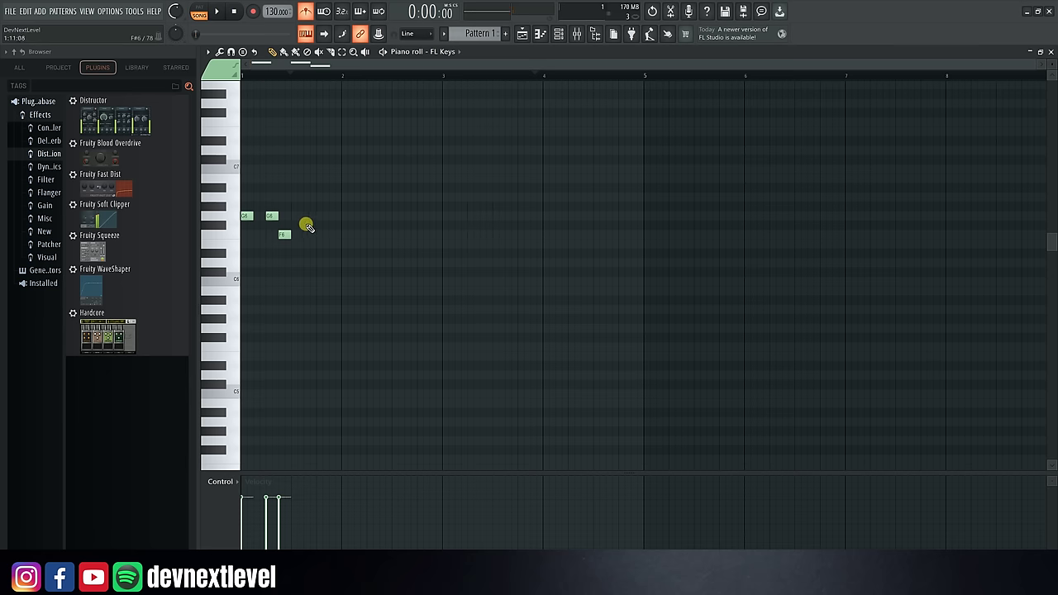
key(space)
key(space)
Step: Extend the bar 1 melody with D#6 at 1:09, F6 at 1:13 and D6 at 1:15, and play it back
scroll(260, 76, up, 4)
key(space)
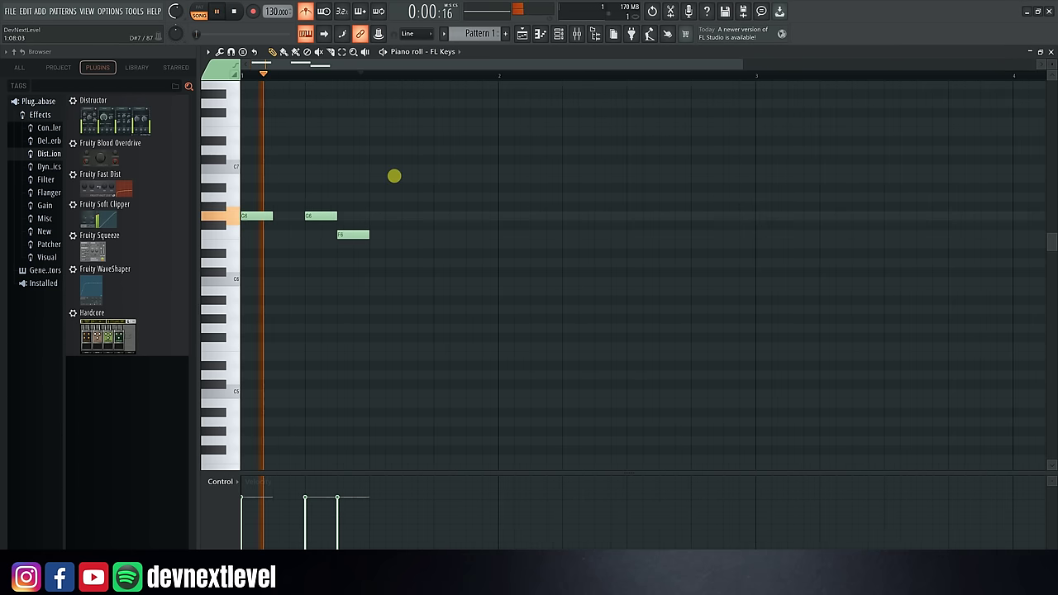
key(space)
click(389, 254)
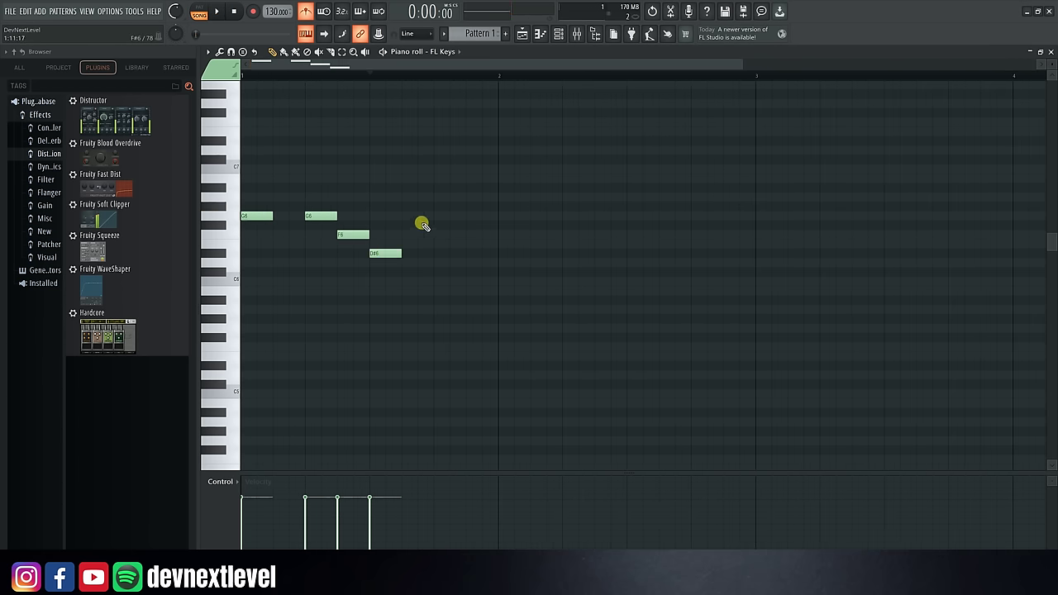
drag(435, 225, 433, 238)
click(468, 265)
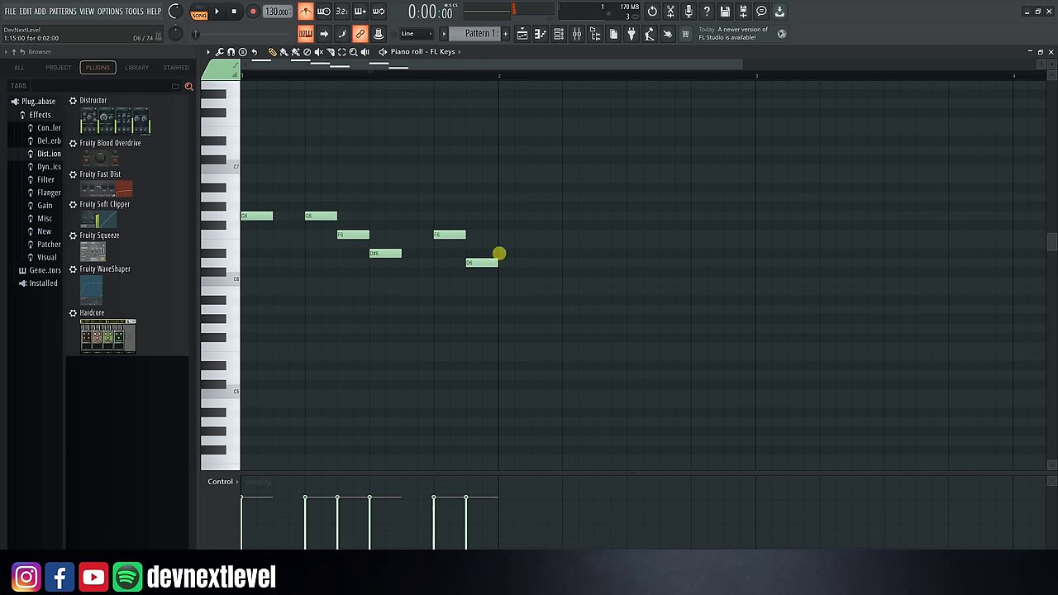
key(space)
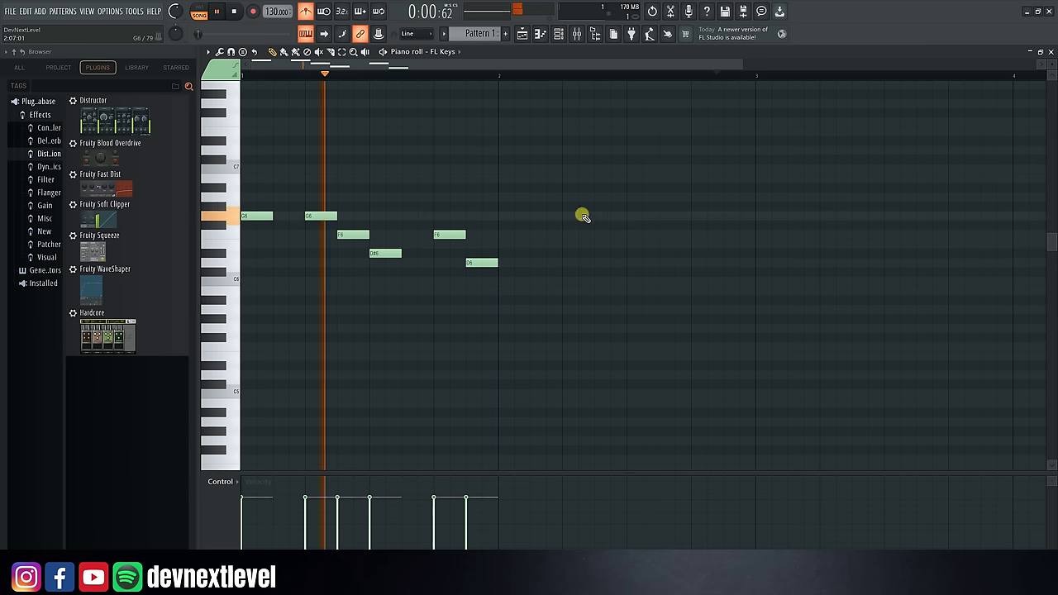
key(space)
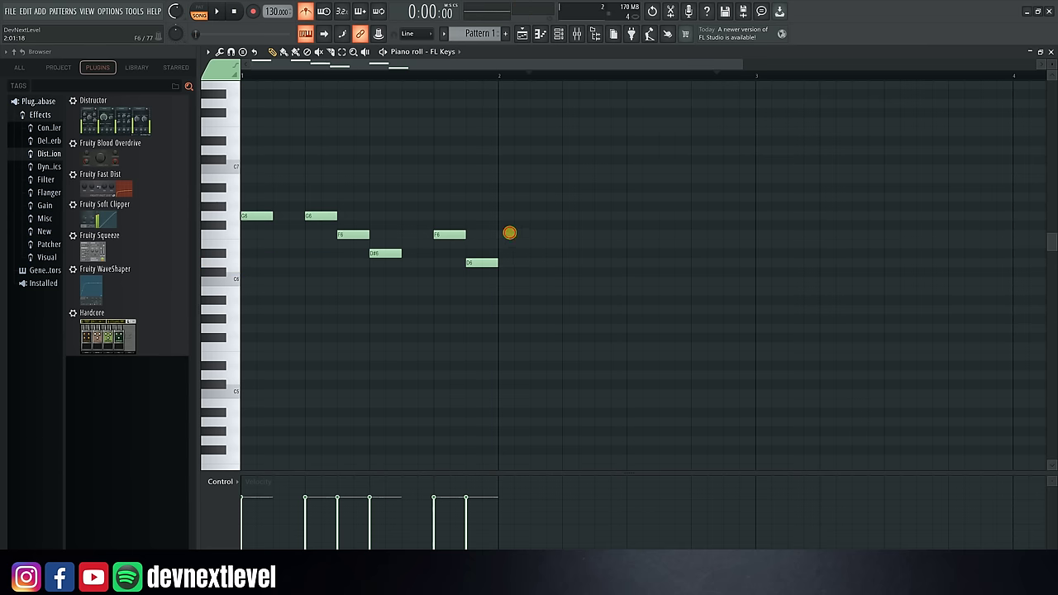
Step: Add G6 notes at 2:03 and 2:05 and an F6 at 2:07, playing the melody back between additions
drag(510, 233, 515, 208)
key(space)
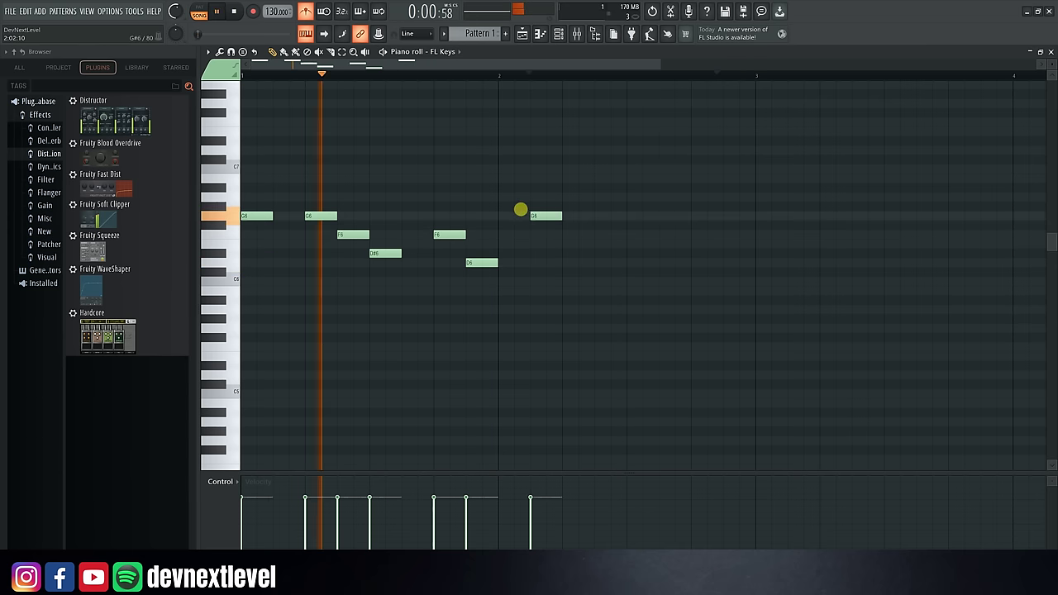
click(564, 216)
key(space)
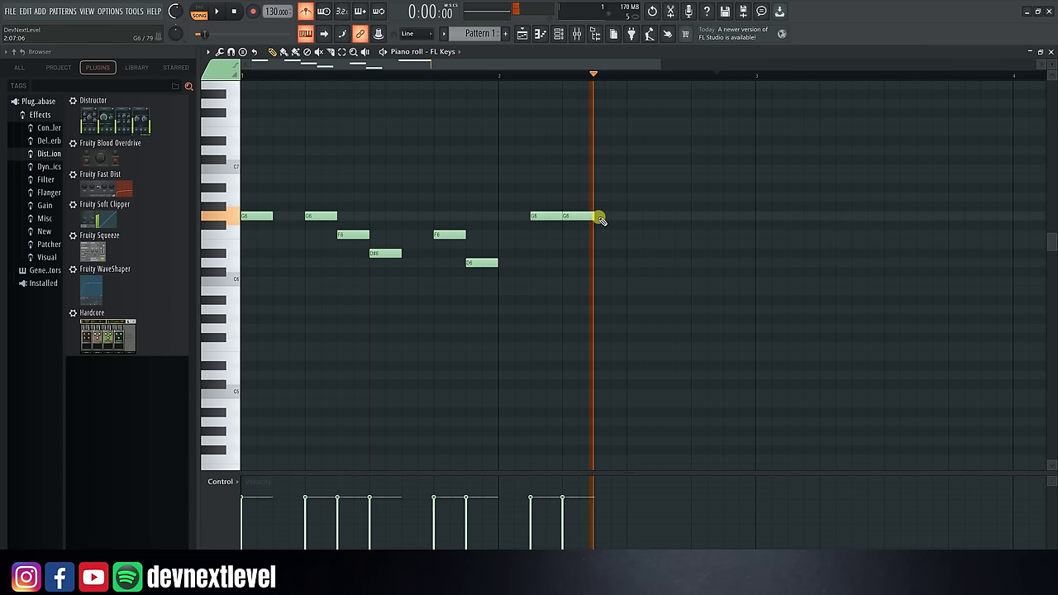
click(597, 235)
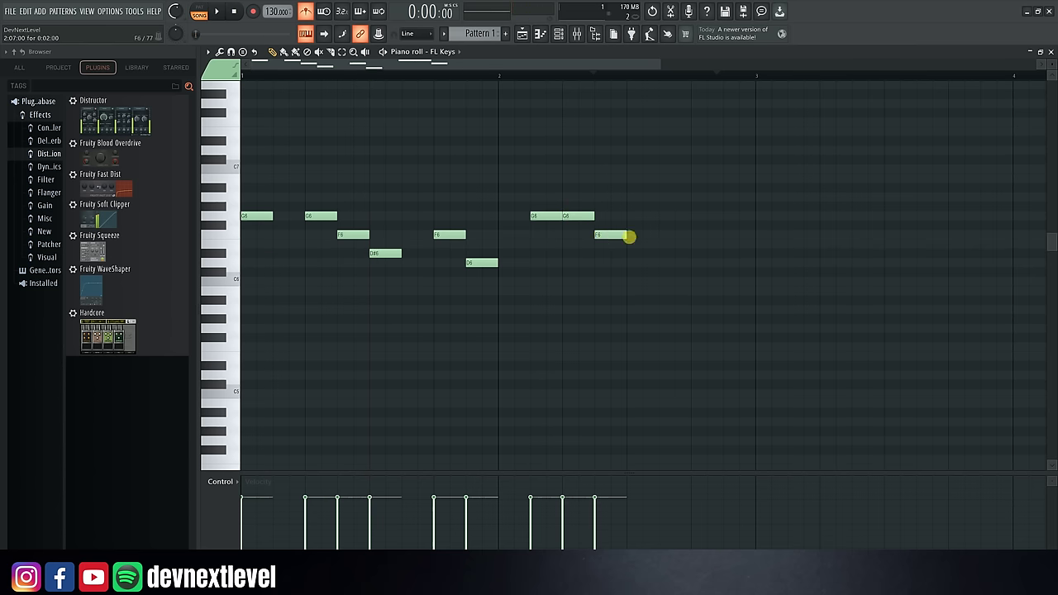
key(space)
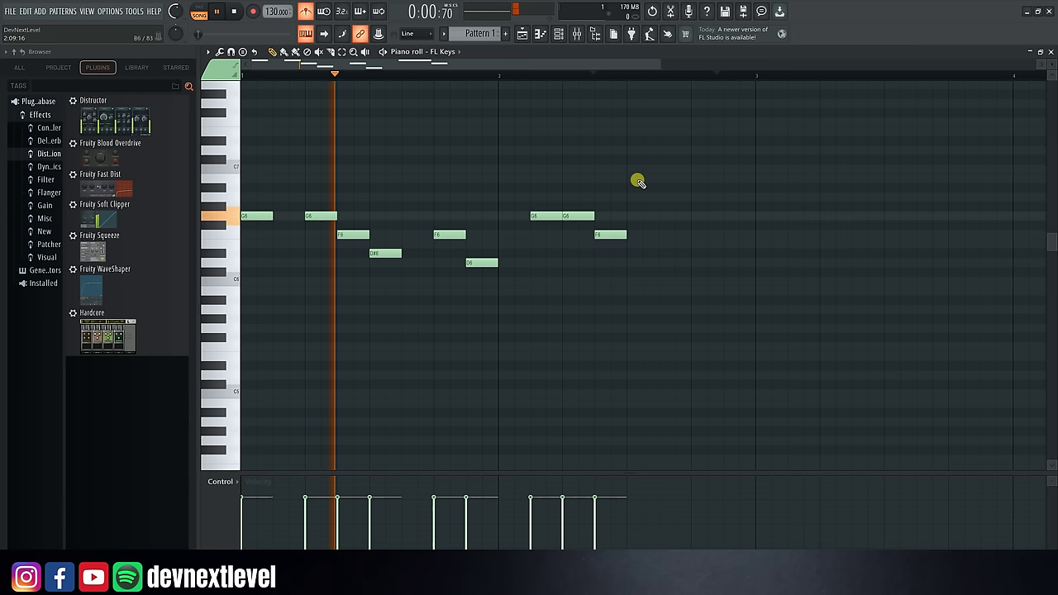
key(space)
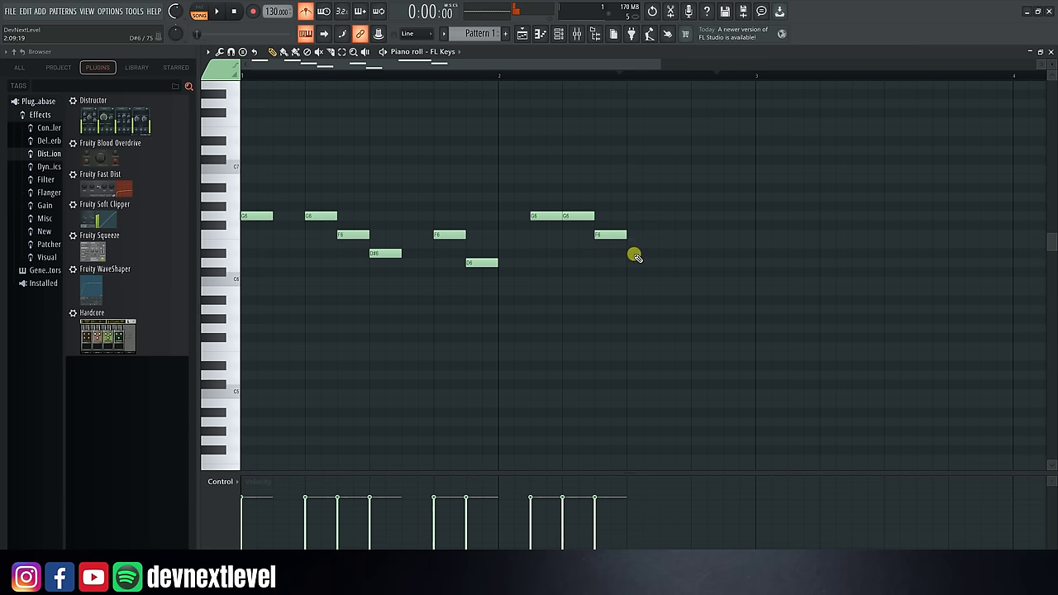
Step: Complete bar 2 of the melody with D#6 at 2:09, F6 at 2:13 and D6 at 2:15, playing it back
click(630, 253)
key(space)
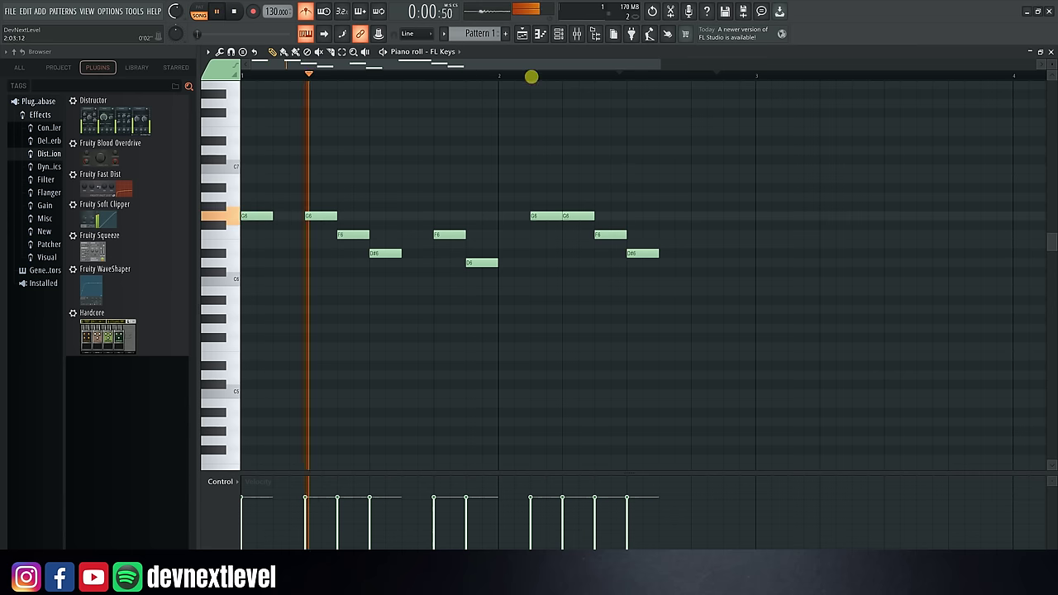
key(space)
click(694, 225)
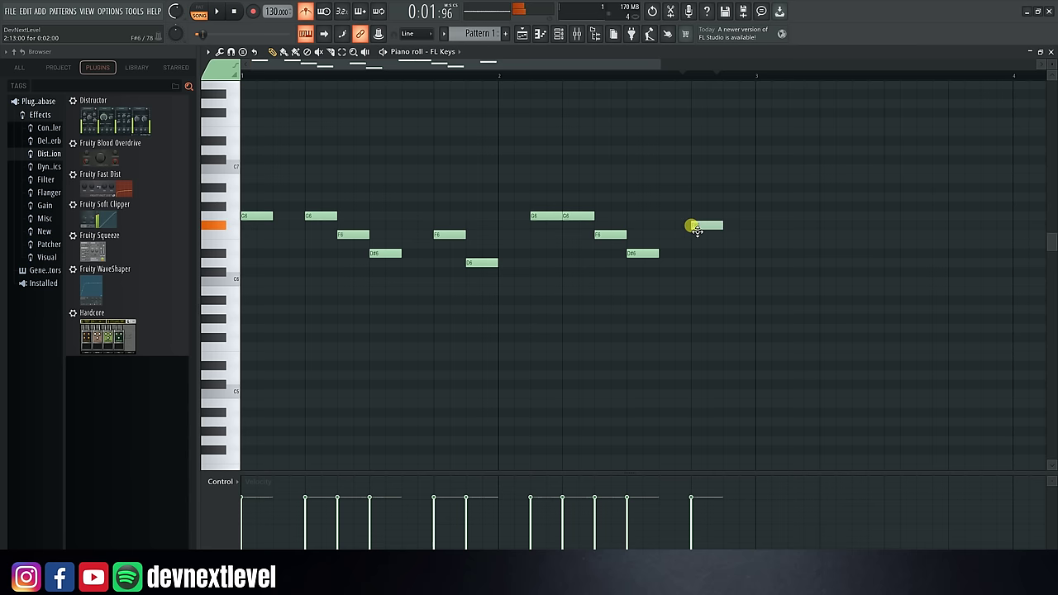
drag(692, 236, 728, 269)
key(space)
key(space)
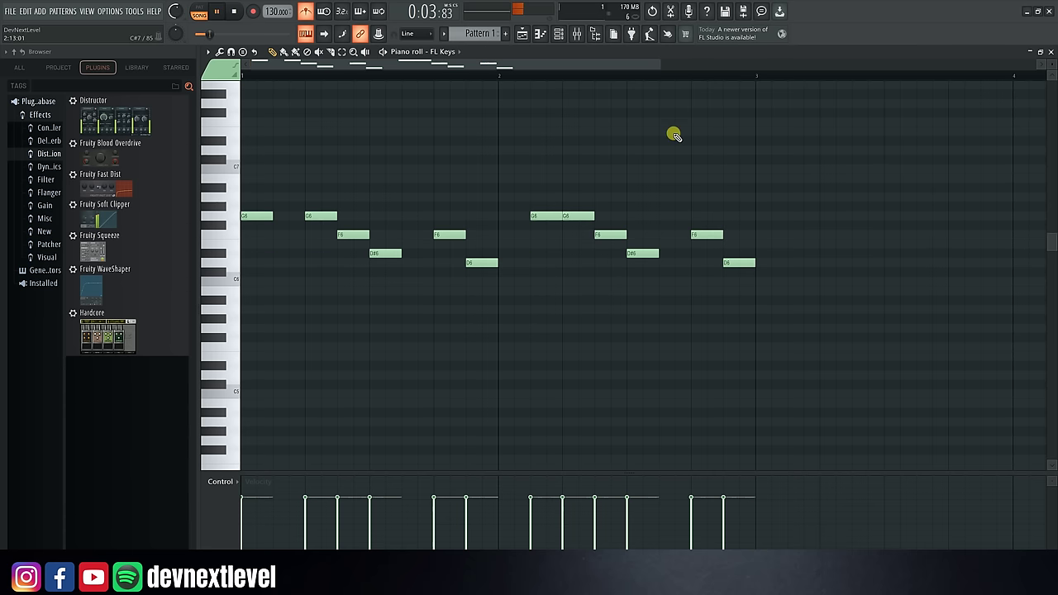
Step: Return to the playlist and delete the Pattern 1 clips at bars 5, 9 and 13 on Track 1
scroll(637, 76, down, 1)
scroll(635, 76, down, 2)
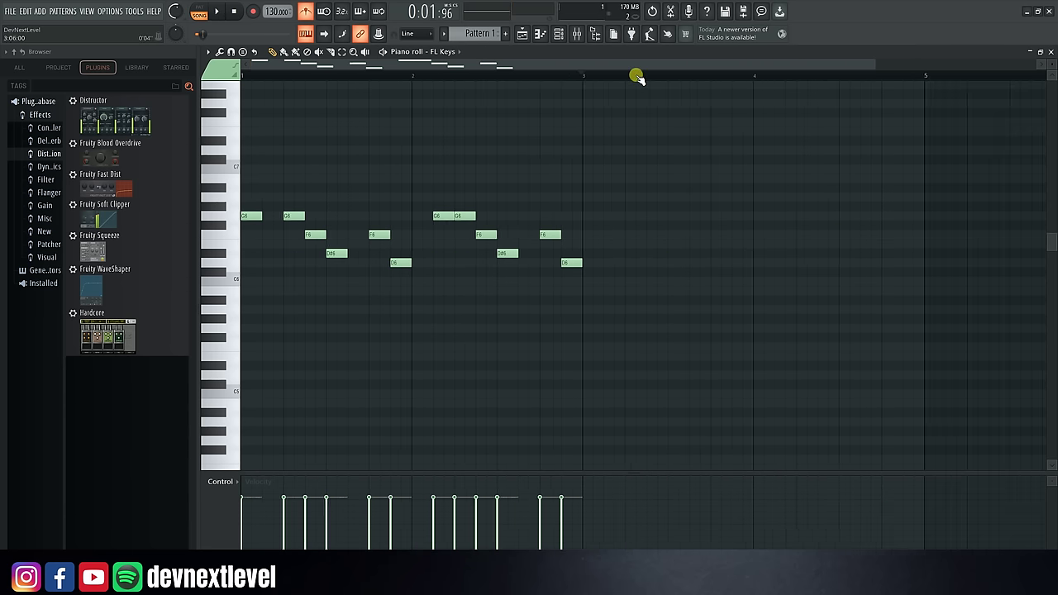
click(523, 35)
right_click(438, 99)
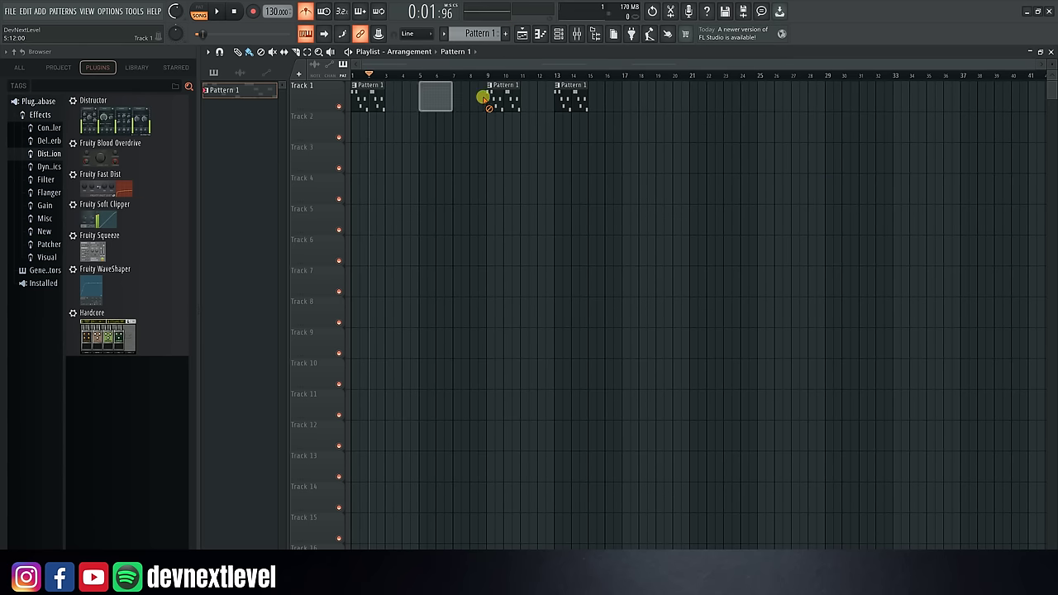
right_click(504, 98)
right_click(572, 97)
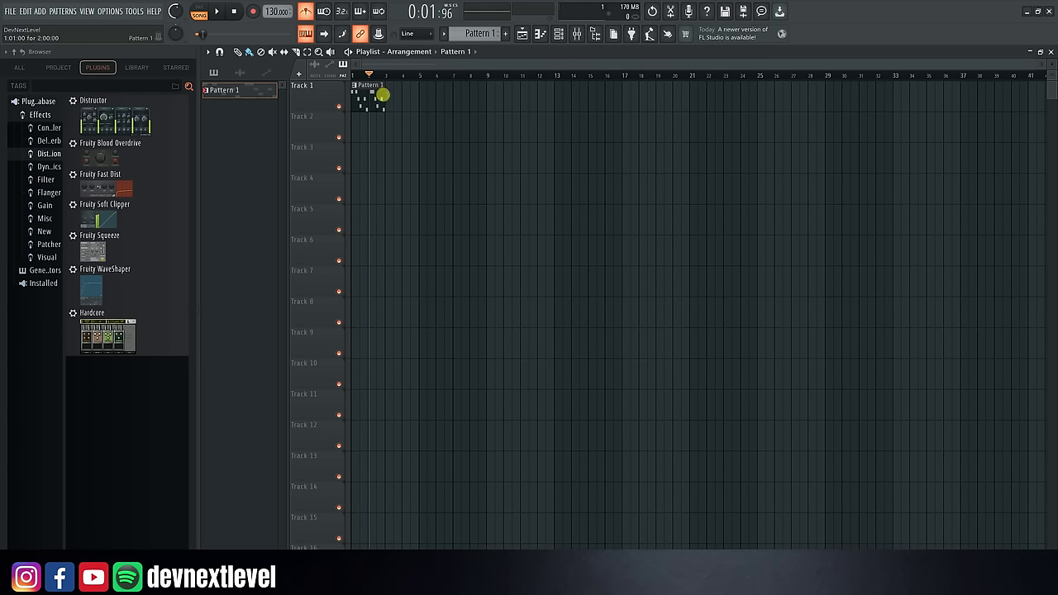
Step: Fill Track 1 with back-to-back Pattern 1 clips through bar 22, play the arrangement from the start and stop it
drag(382, 96, 712, 96)
click(348, 75)
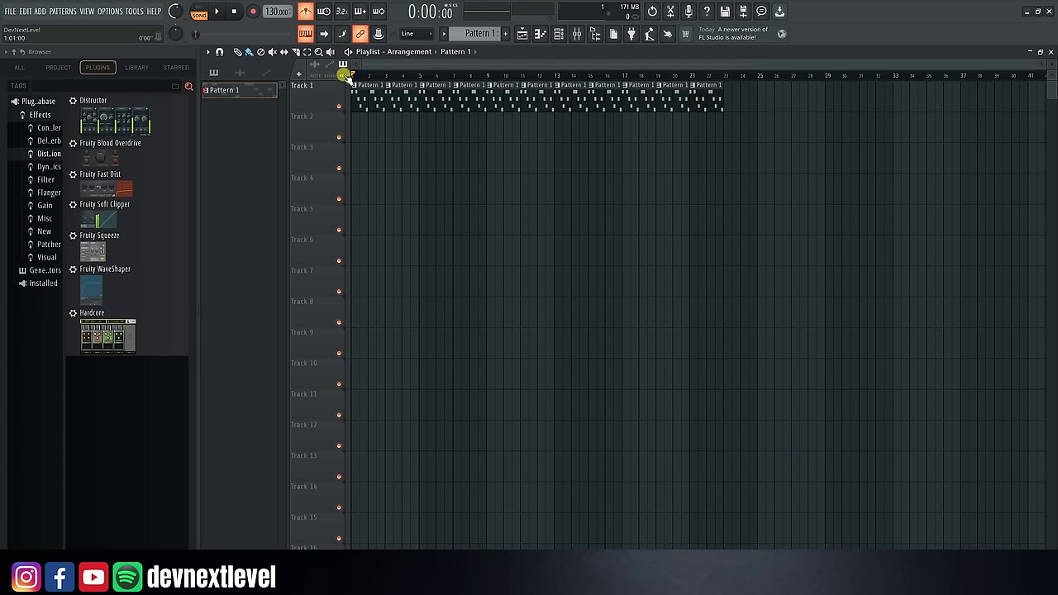
key(space)
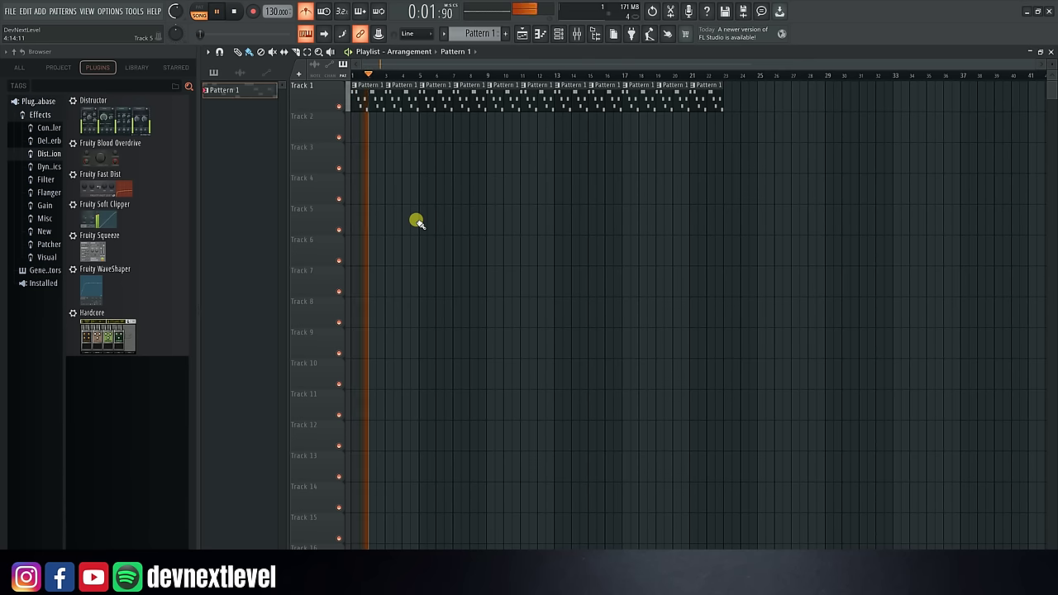
key(space)
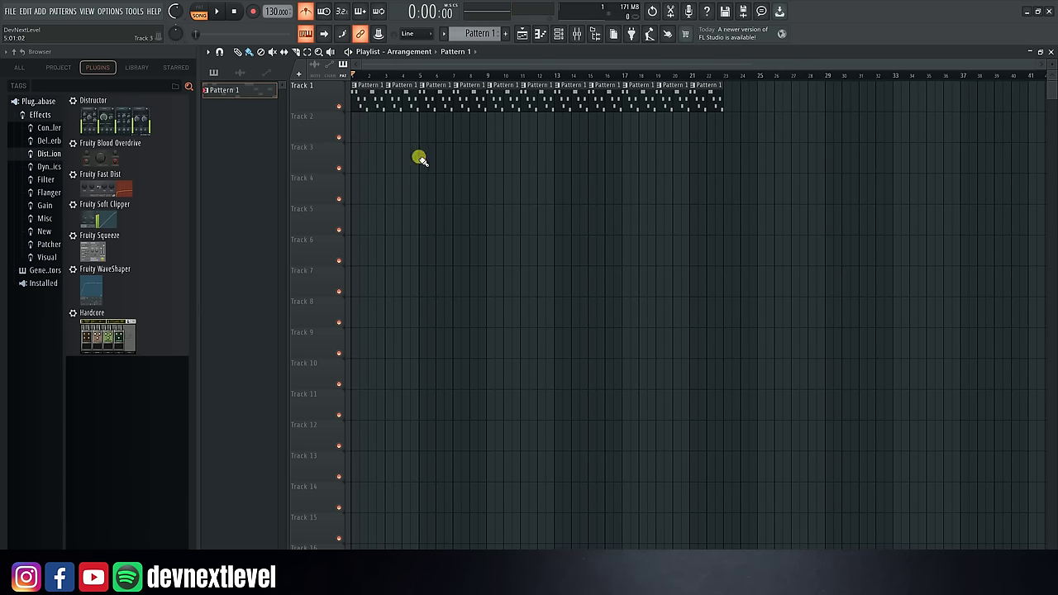
Step: Browse all content to the Loops folder in Packs and preview the DL Dubby and DL Clubbed loops
click(19, 67)
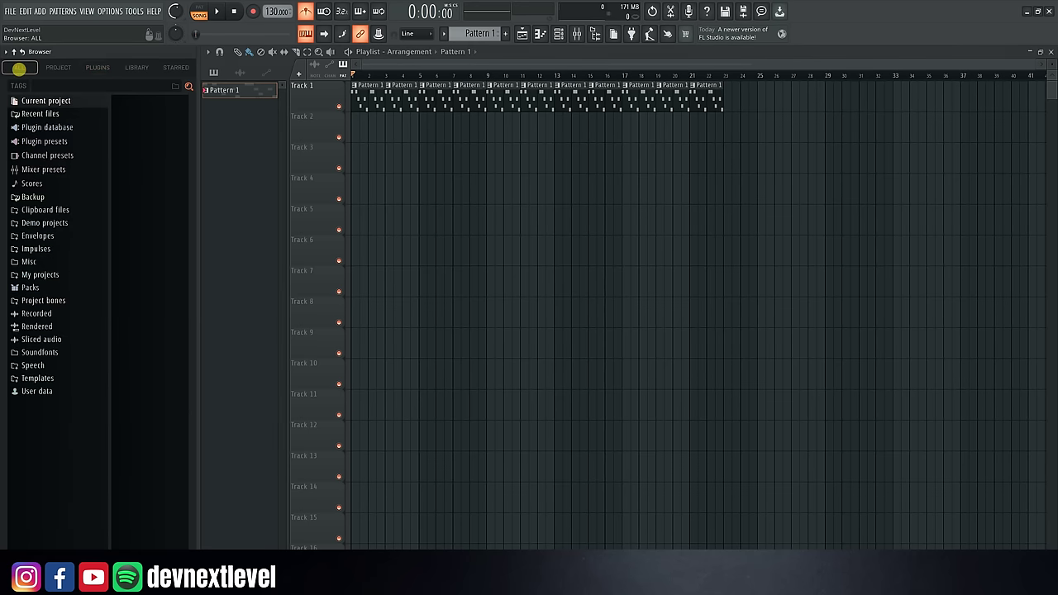
click(35, 287)
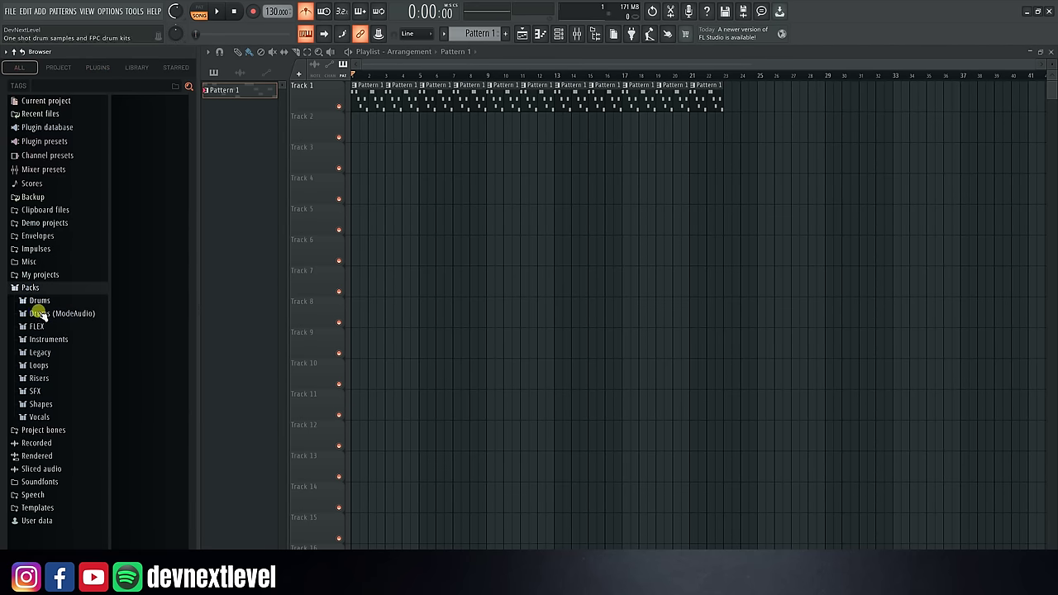
click(43, 366)
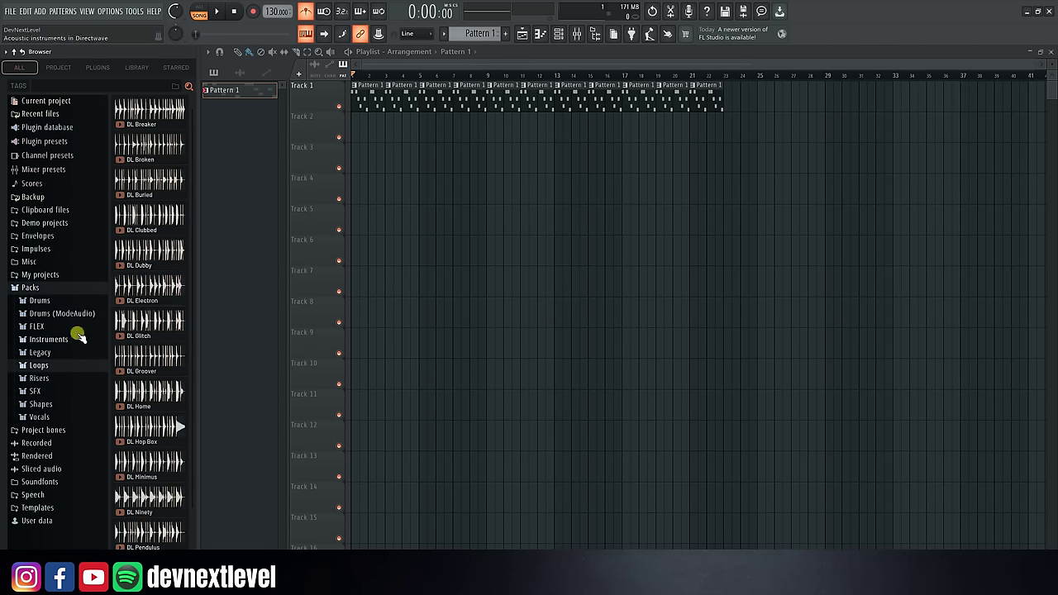
click(132, 255)
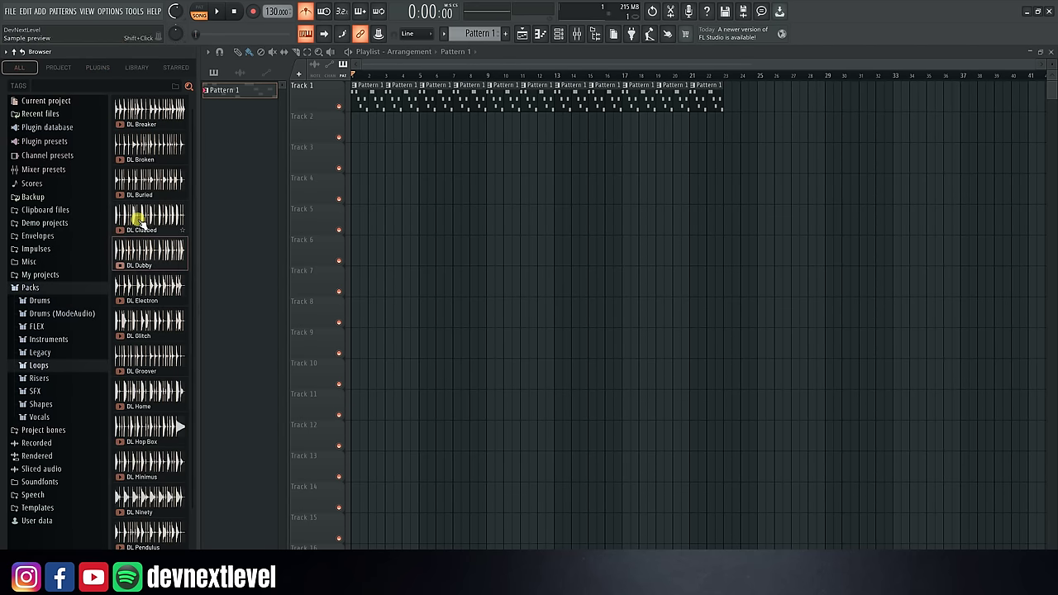
click(141, 220)
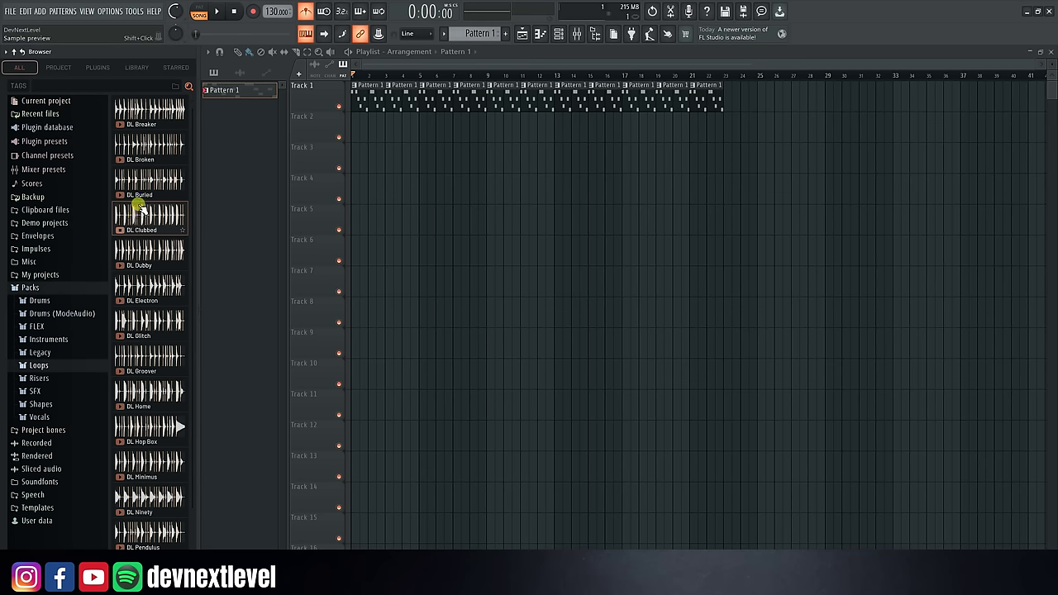
Step: Place the DL Clubbed loop at the start of Track 2, open its channel settings and close them
drag(142, 213, 372, 137)
double_click(370, 134)
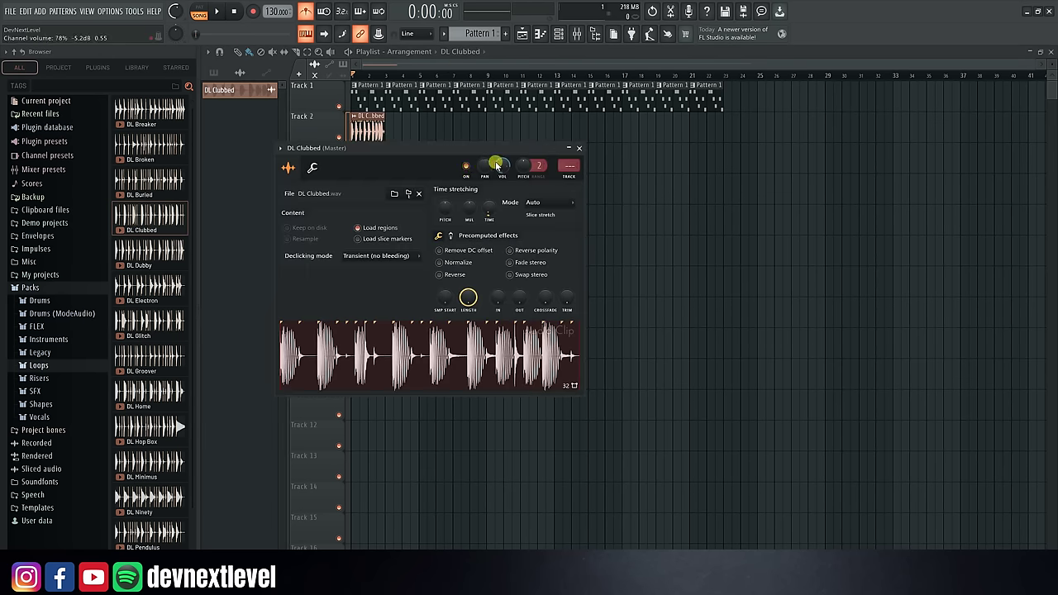
click(579, 148)
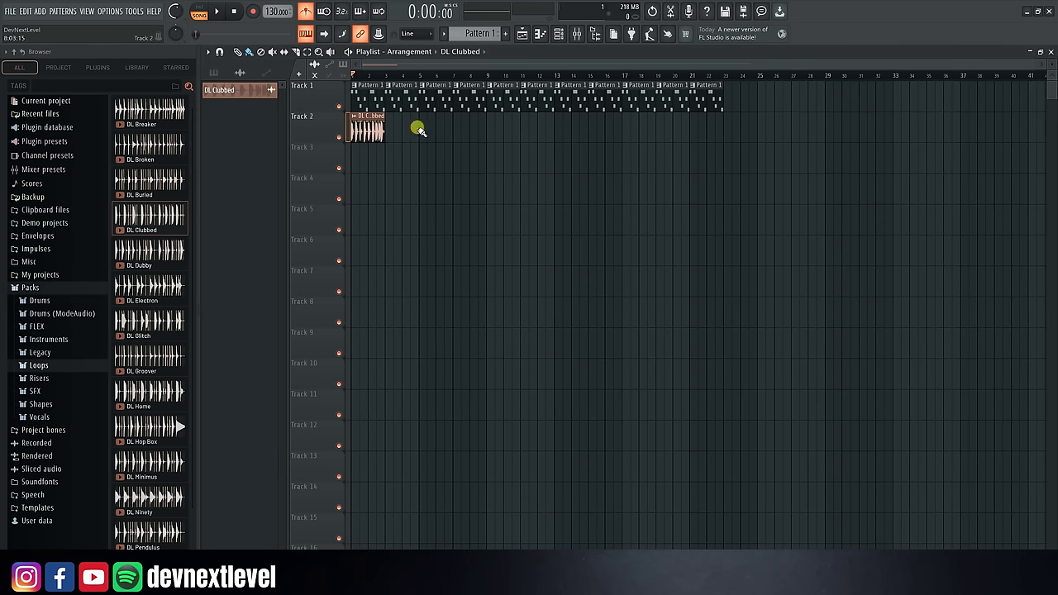
Step: Repeat the DL Clubbed loop along Track 2 through bar 16, turn off the metronome and stop playback
key(space)
drag(386, 126, 622, 132)
click(306, 13)
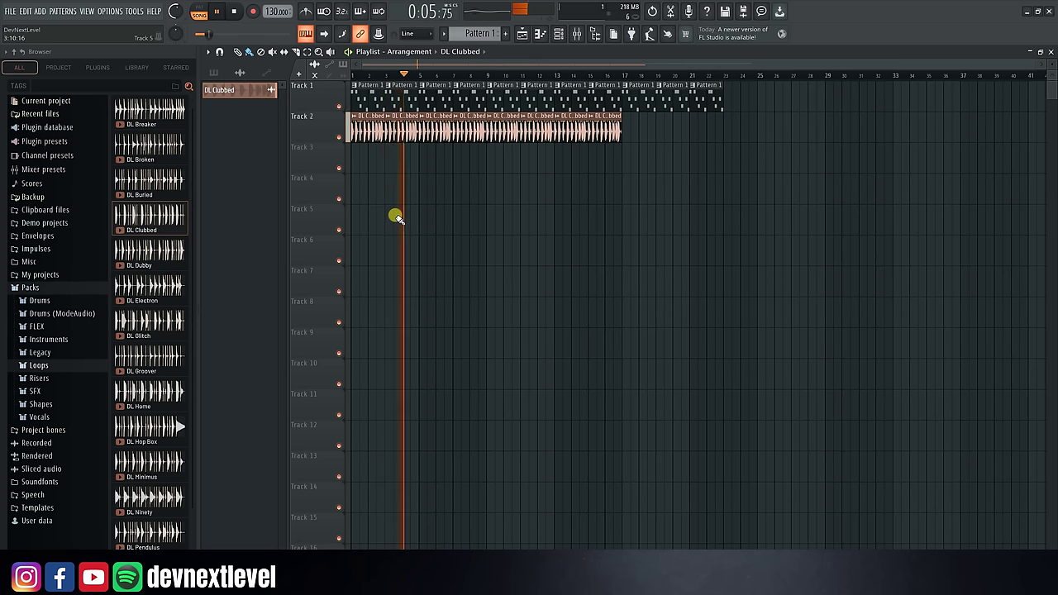
key(space)
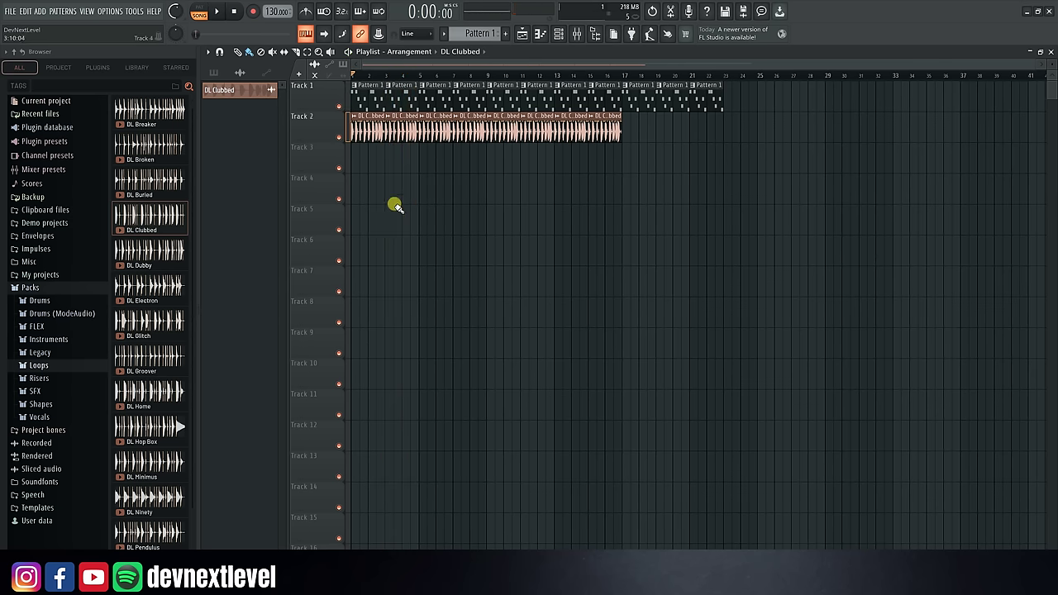
Step: Open the first Pattern 1 clip on Track 1 in the FL Keys piano roll
scroll(359, 75, up, 4)
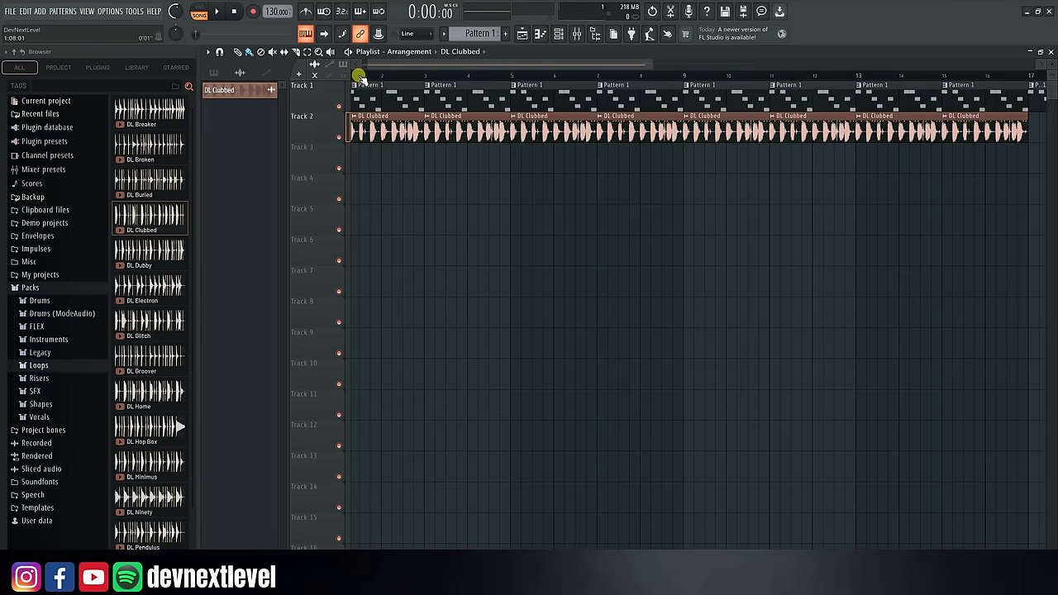
scroll(362, 78, up, 2)
drag(383, 66, 355, 68)
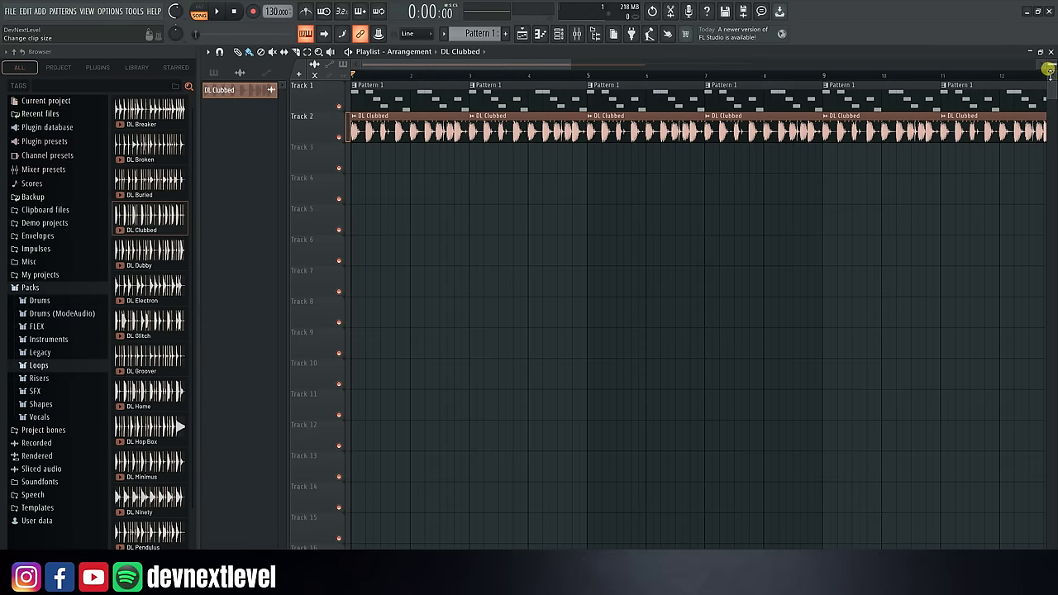
scroll(1053, 66, up, 2)
scroll(1054, 66, up, 3)
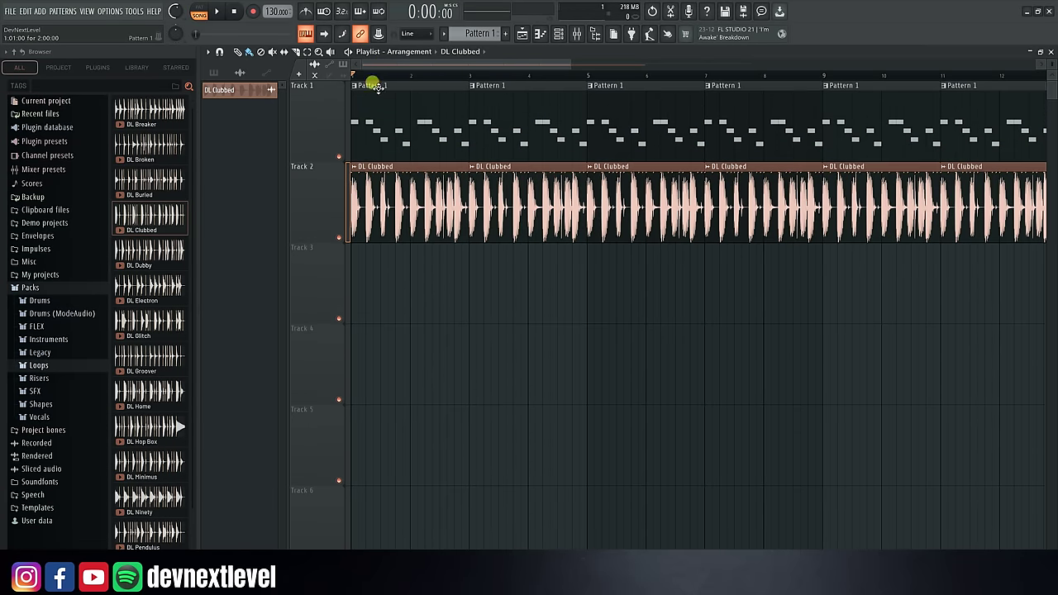
scroll(349, 75, up, 2)
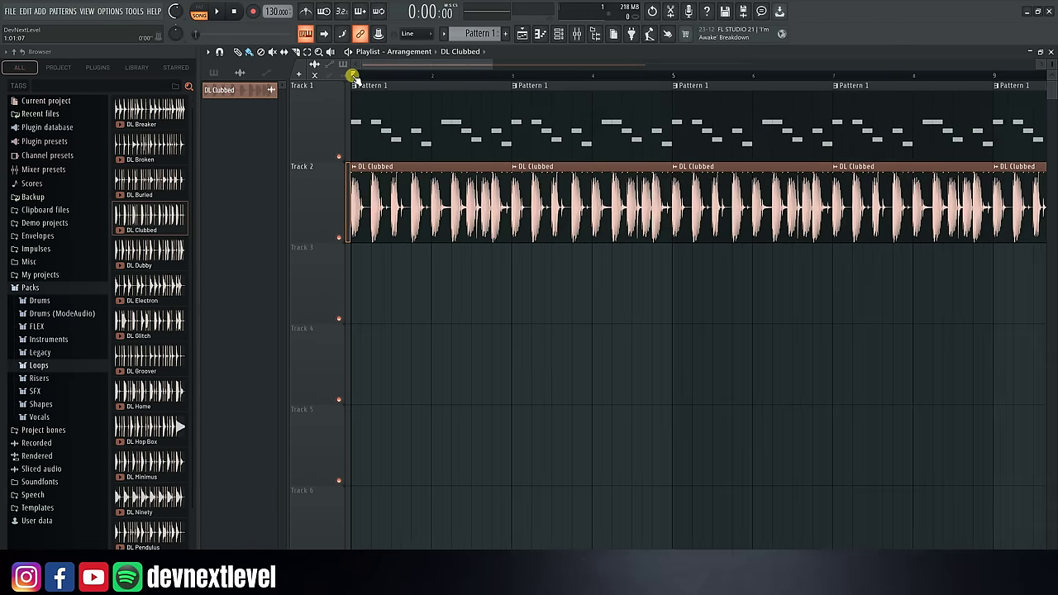
double_click(397, 122)
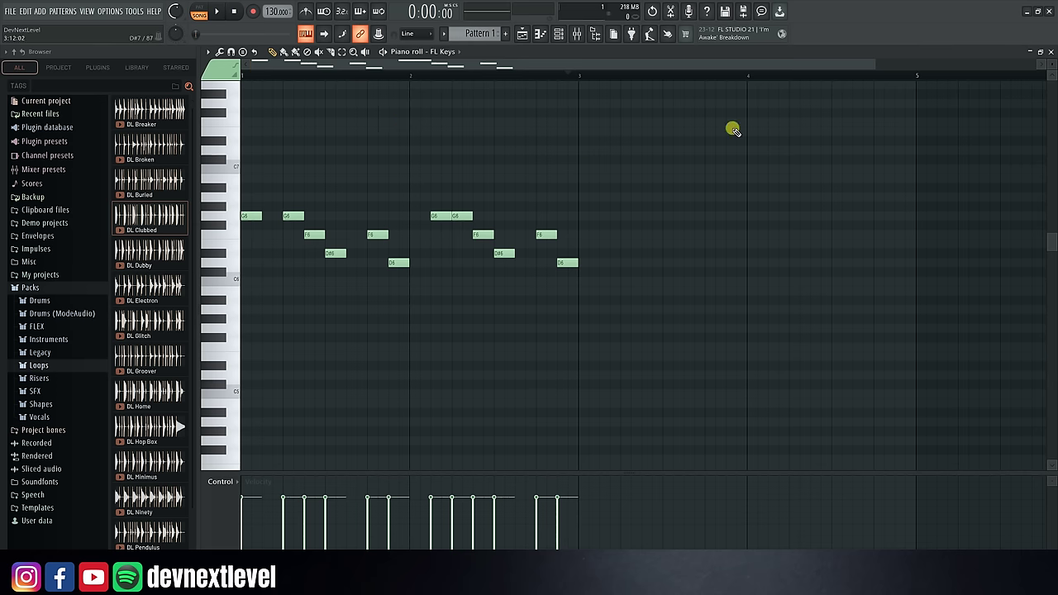
Step: Select and delete all the notes in Pattern 1, and undo the deletion
drag(736, 124, 202, 383)
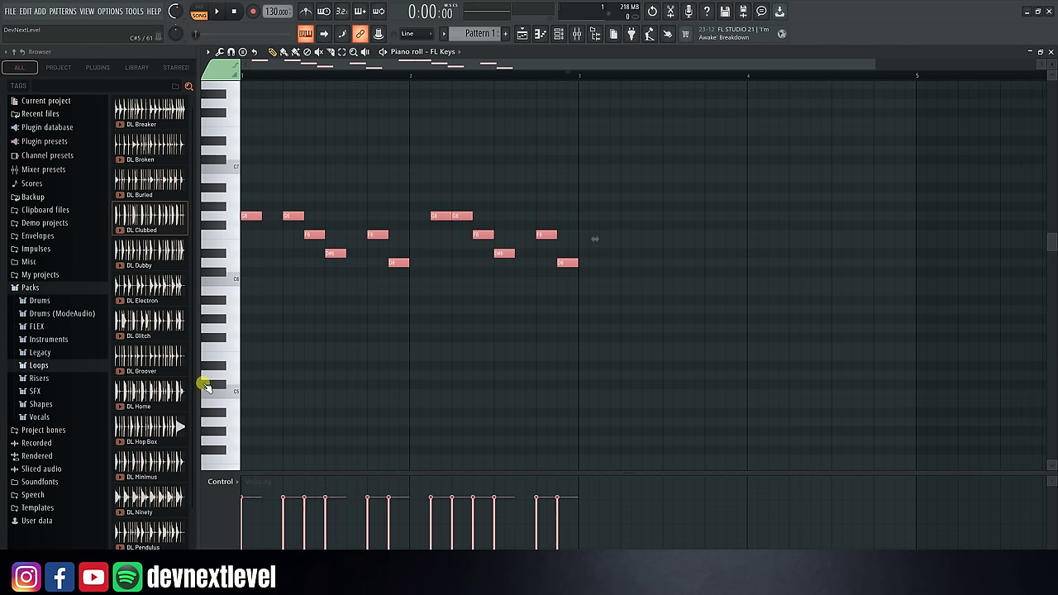
key(Delete)
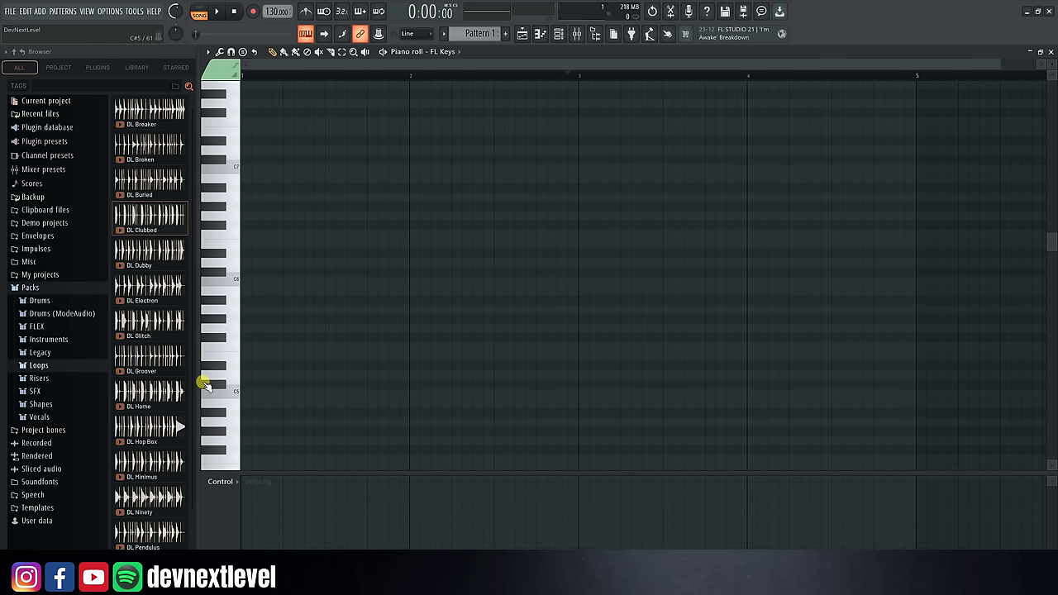
key(ctrl+z)
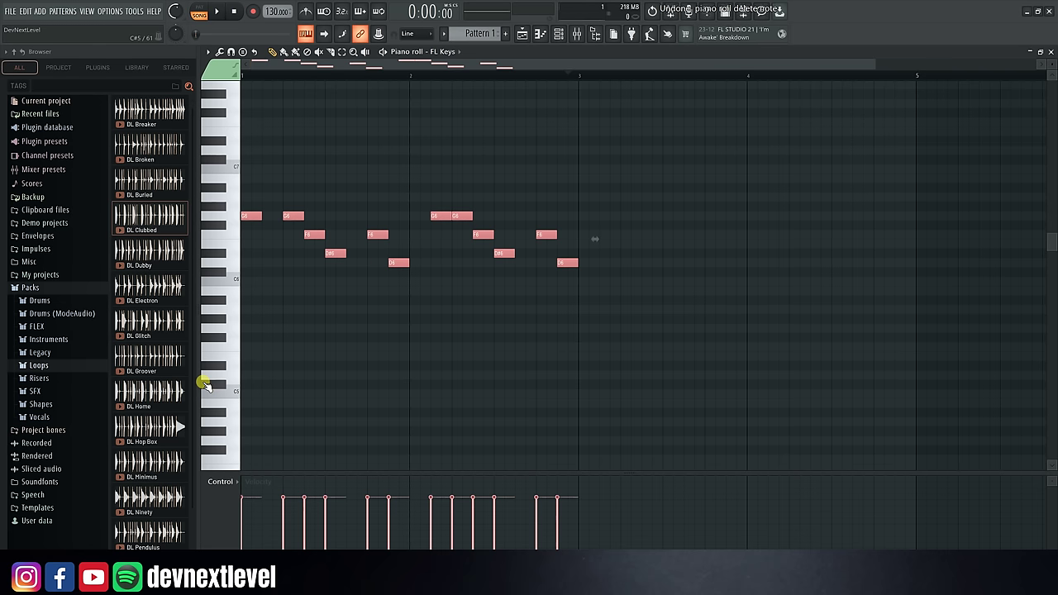
Step: Deselect the notes, delete the F6 at 1:13 and the D#6 at 2:09, and undo these changes
ctrl+click(351, 195)
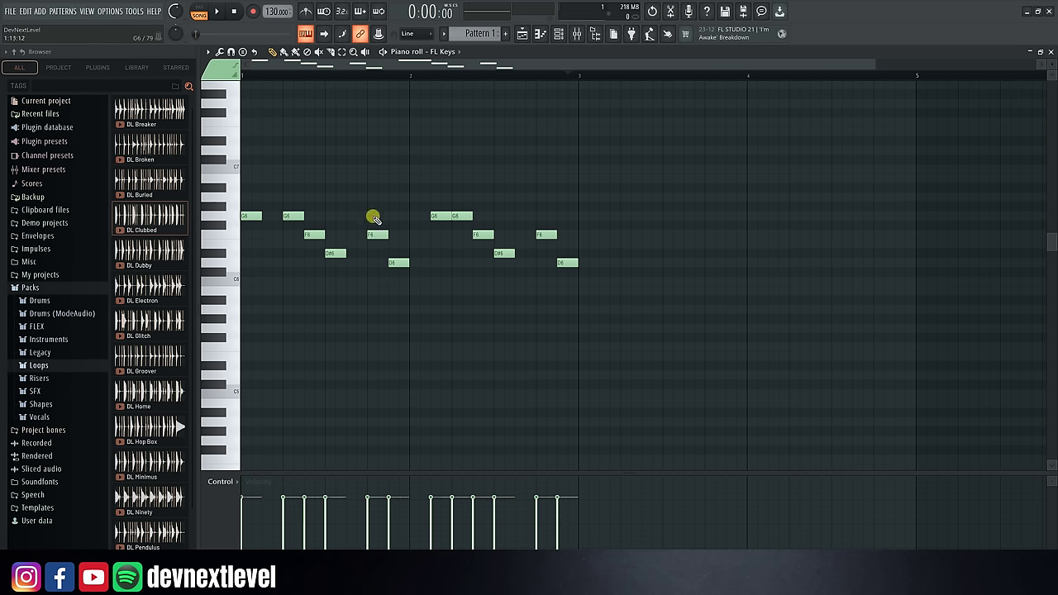
right_click(374, 237)
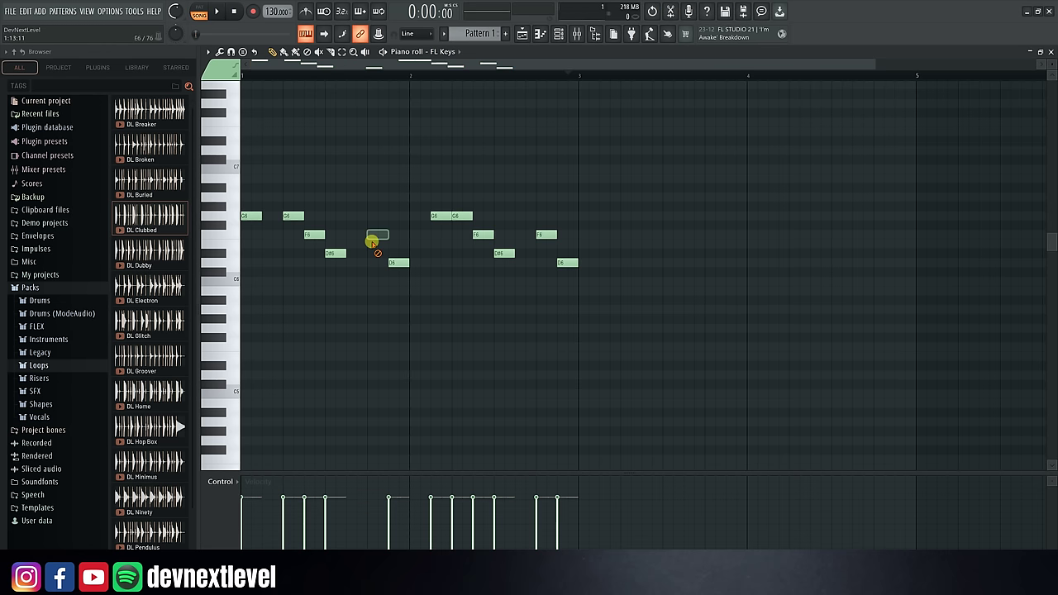
right_click(507, 253)
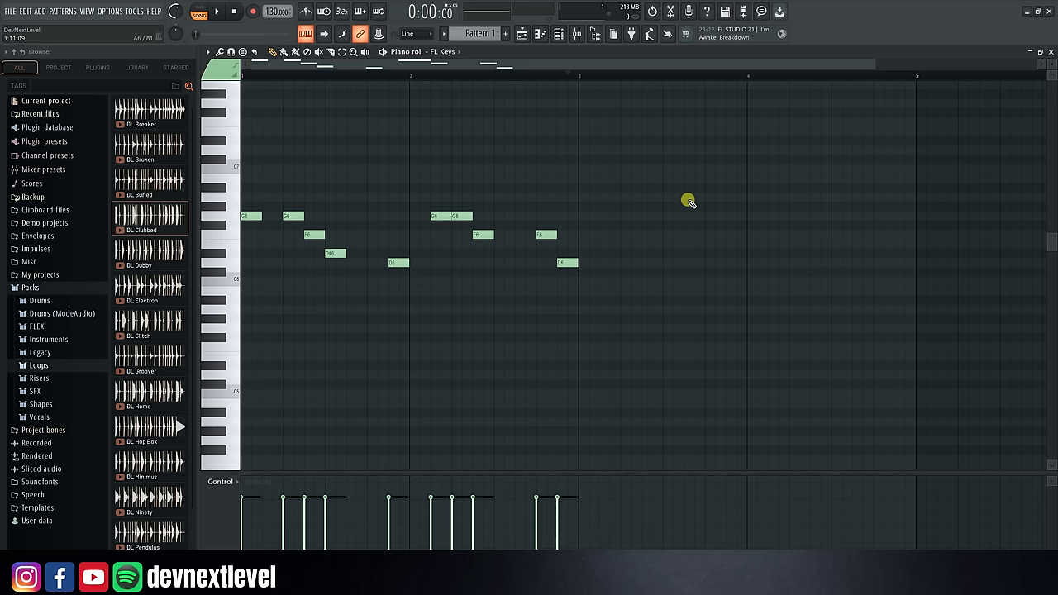
key(ctrl+alt+z)
key(ctrl+alt+z)
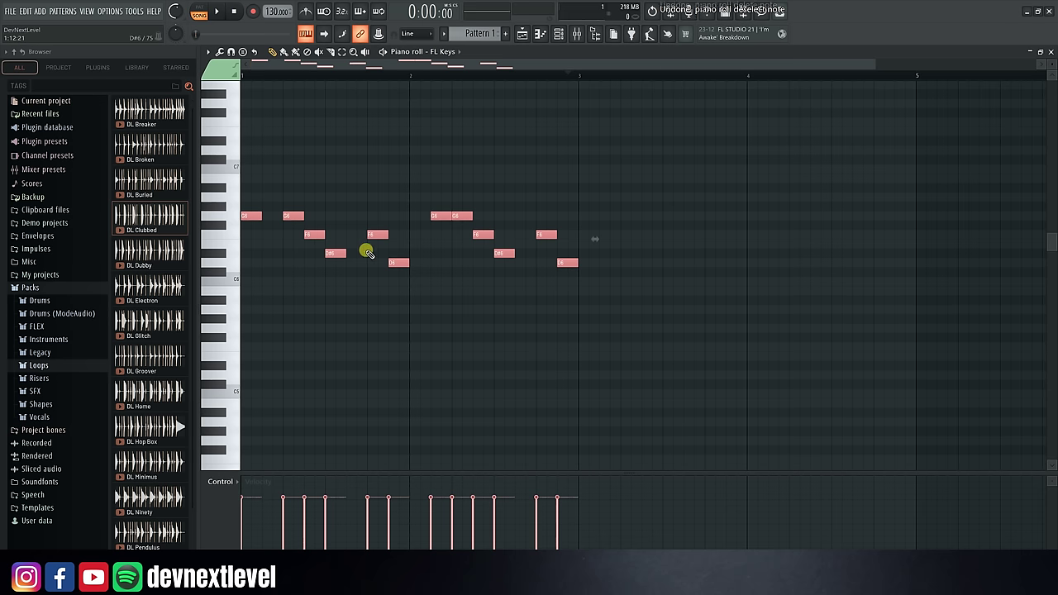
Step: Deselect the notes and replace the FL Keys channel's instrument with Harmless
ctrl+click(560, 142)
click(560, 36)
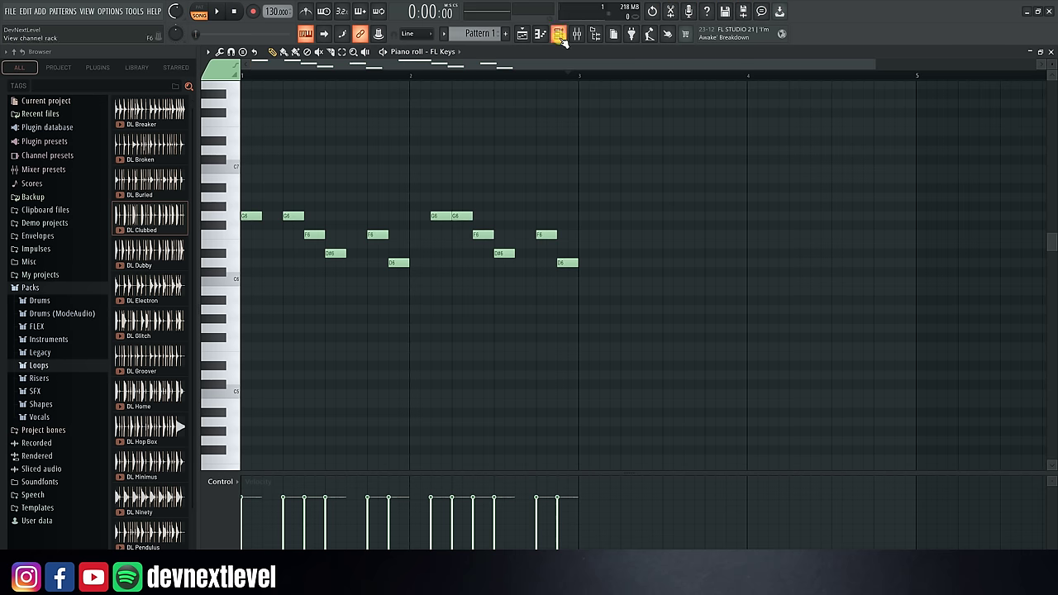
click(560, 36)
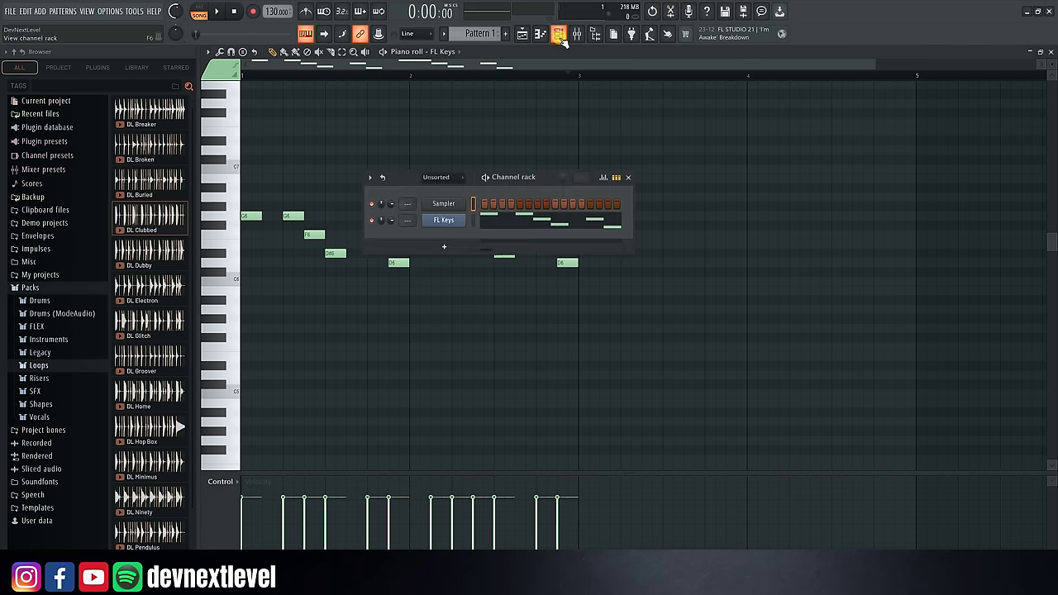
right_click(454, 226)
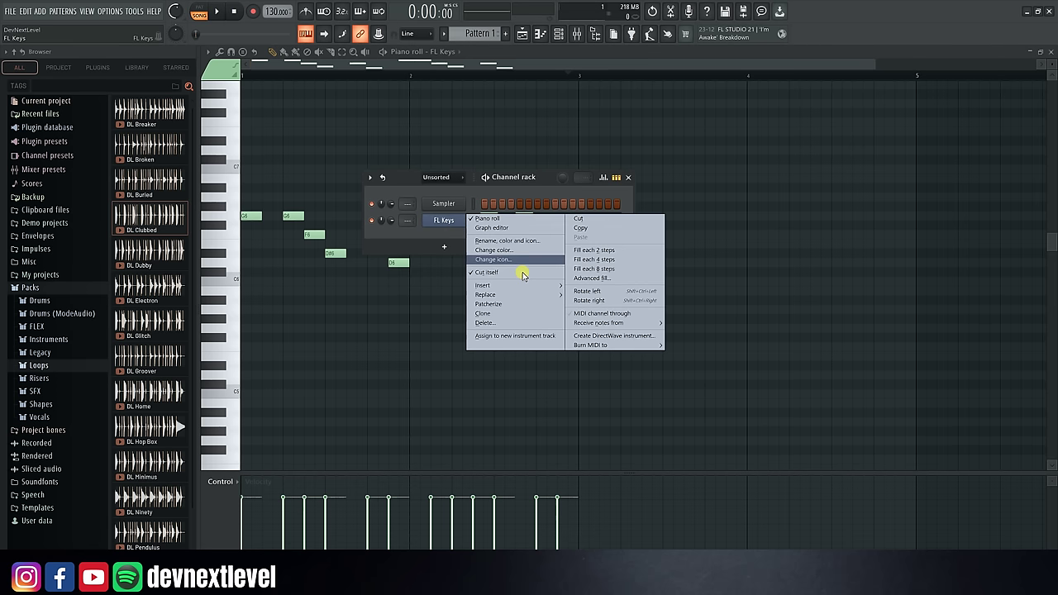
mouse_move(522, 299)
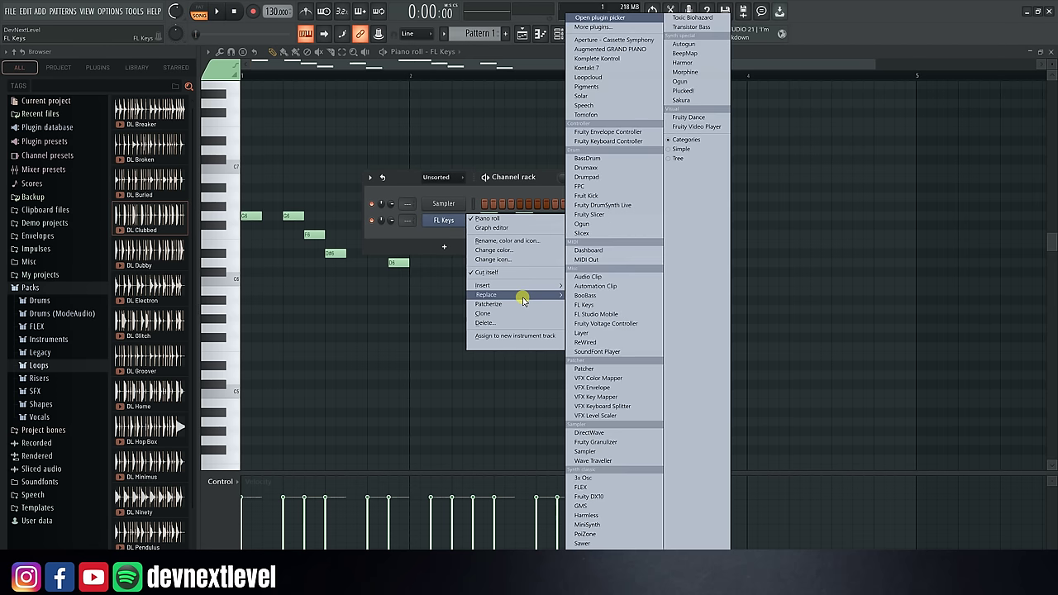
click(602, 515)
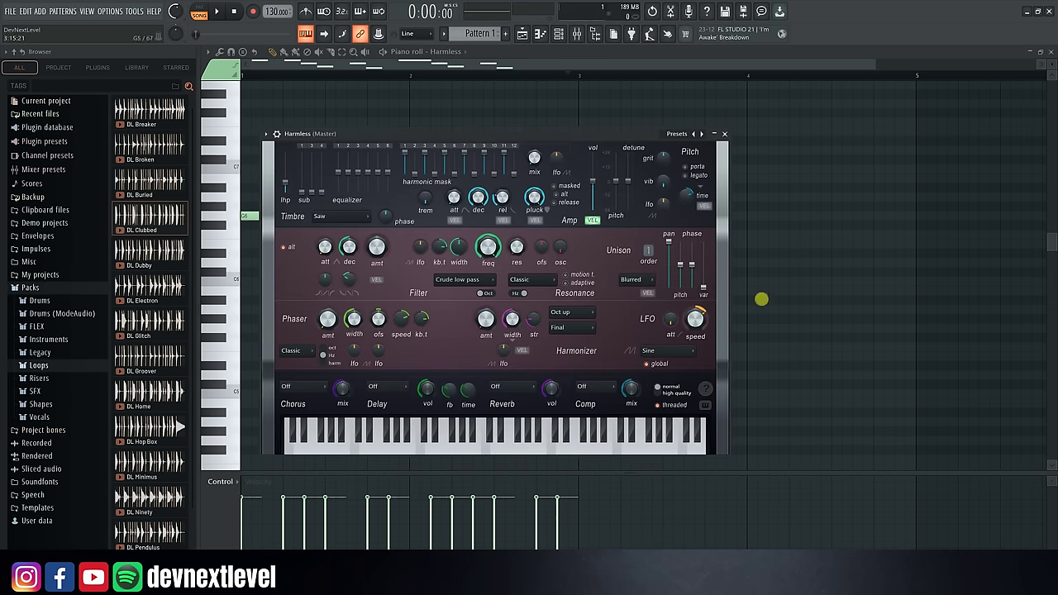
Step: Set the Harmless reverb type to Classic and close the plugin window
drag(628, 89, 634, 86)
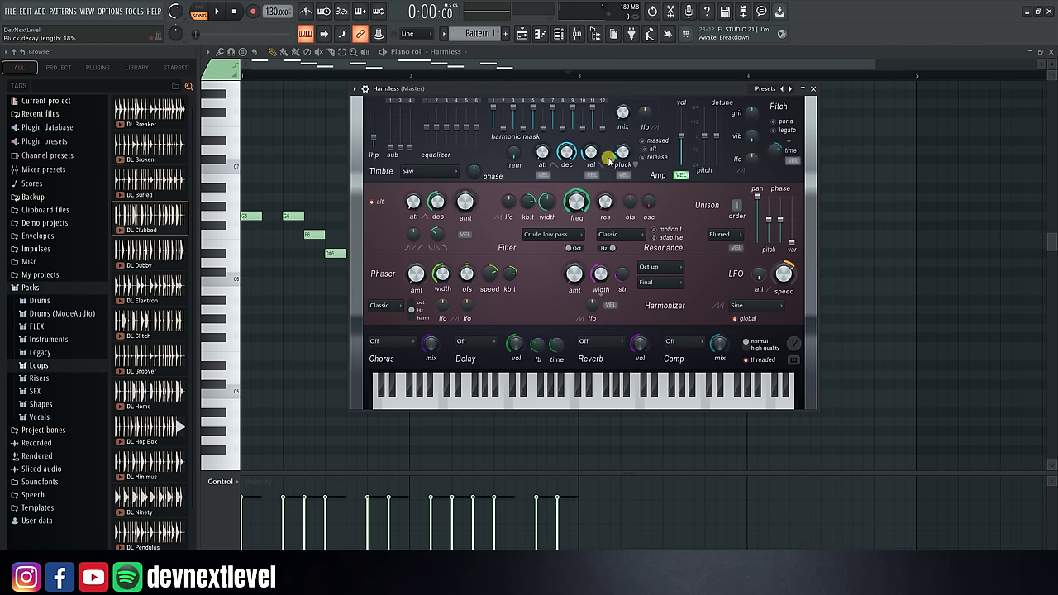
click(599, 347)
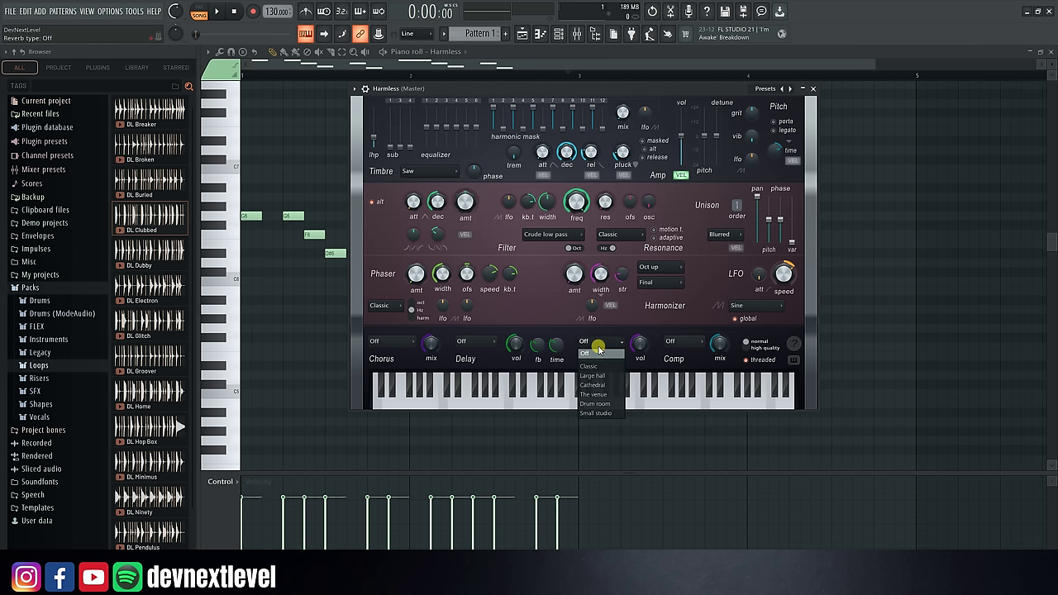
click(597, 367)
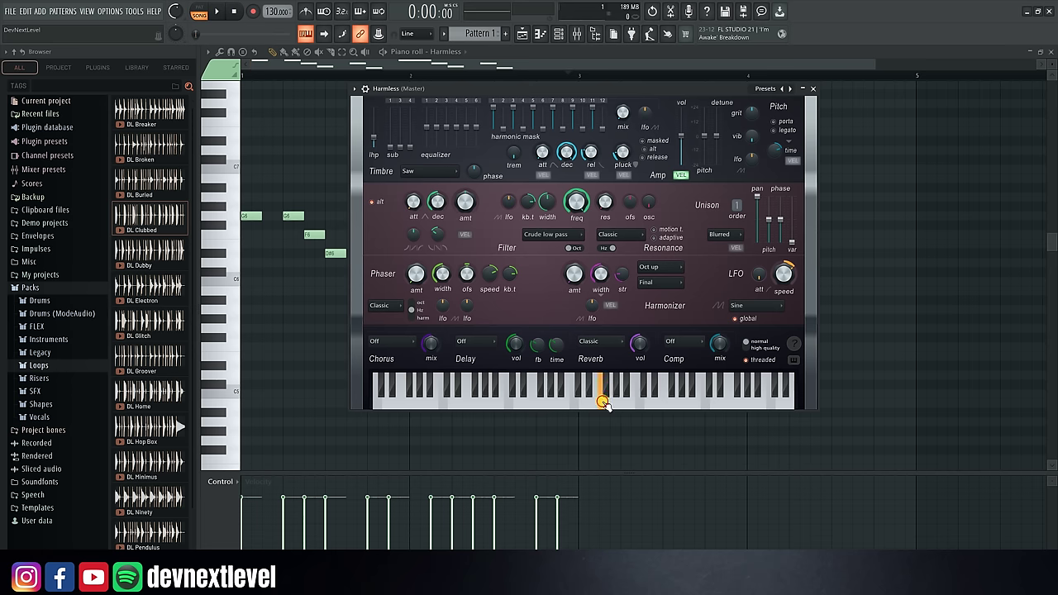
click(813, 89)
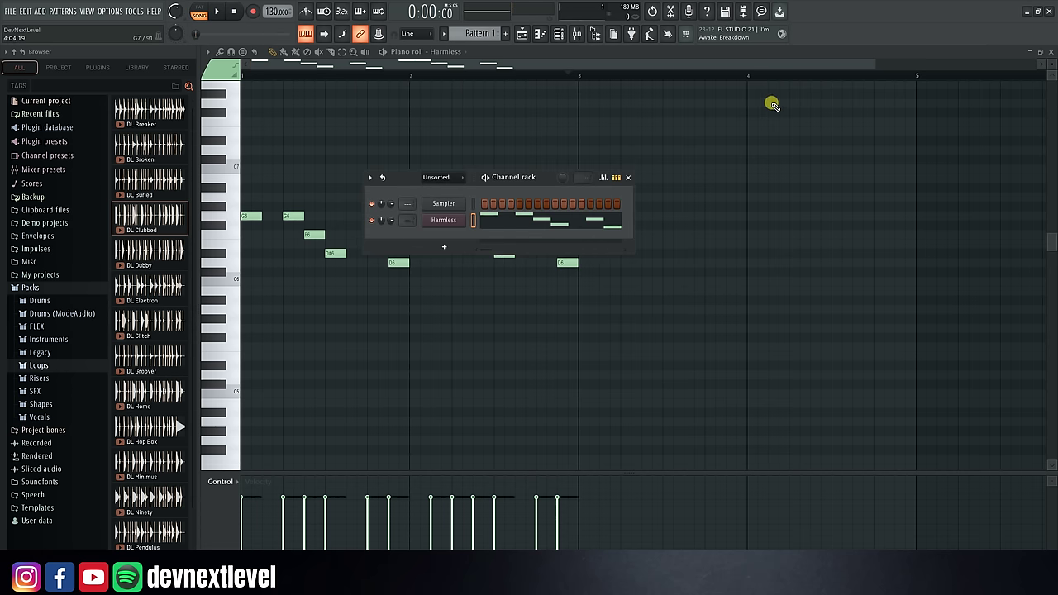
Step: Delete all the melody notes in Pattern 1 and place a single G6 note at 1:08
click(445, 65)
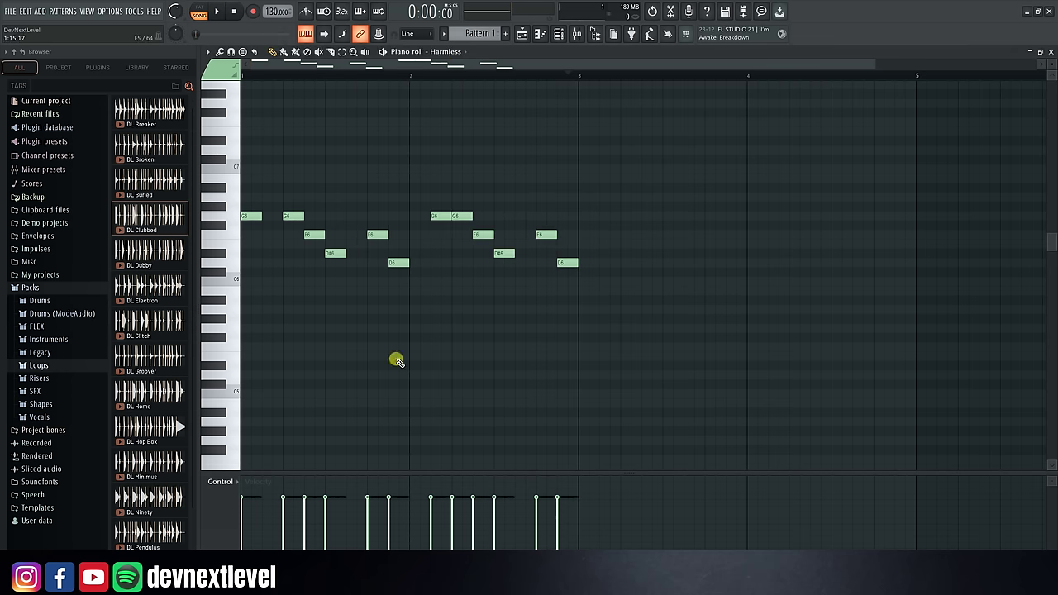
drag(611, 139, 119, 395)
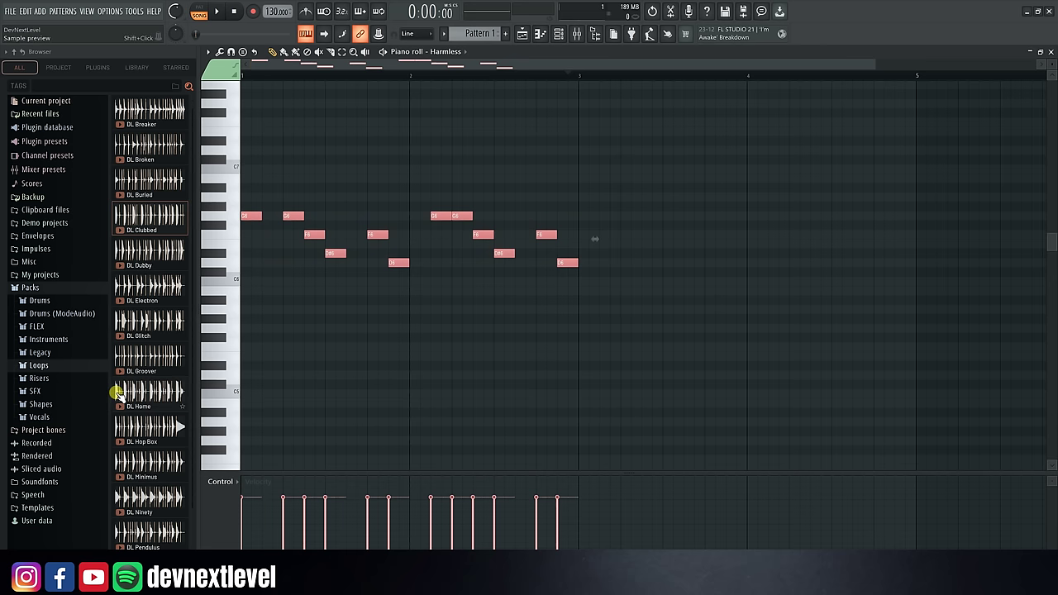
key(Delete)
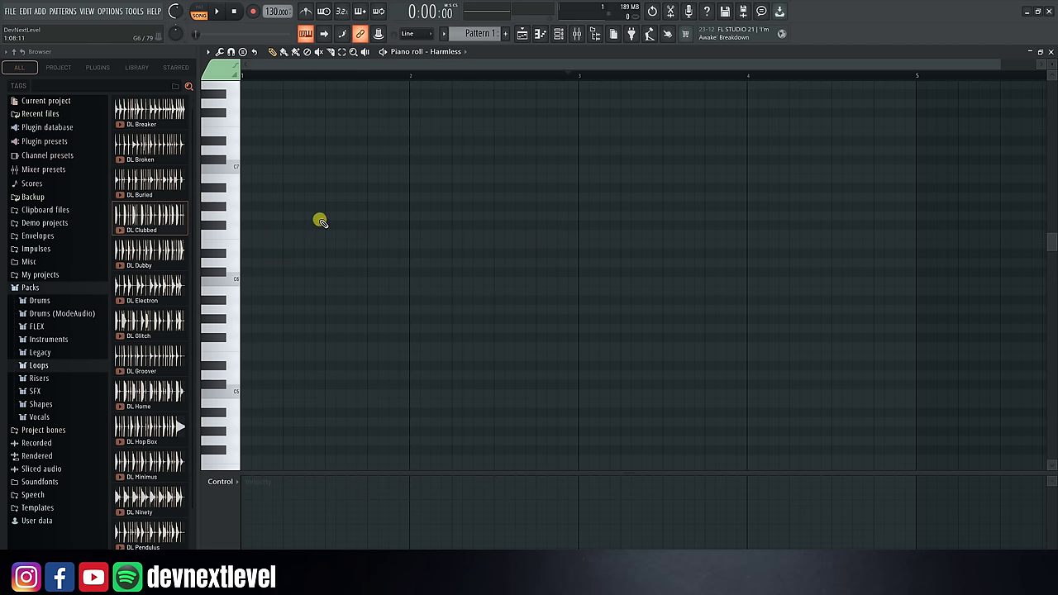
click(321, 217)
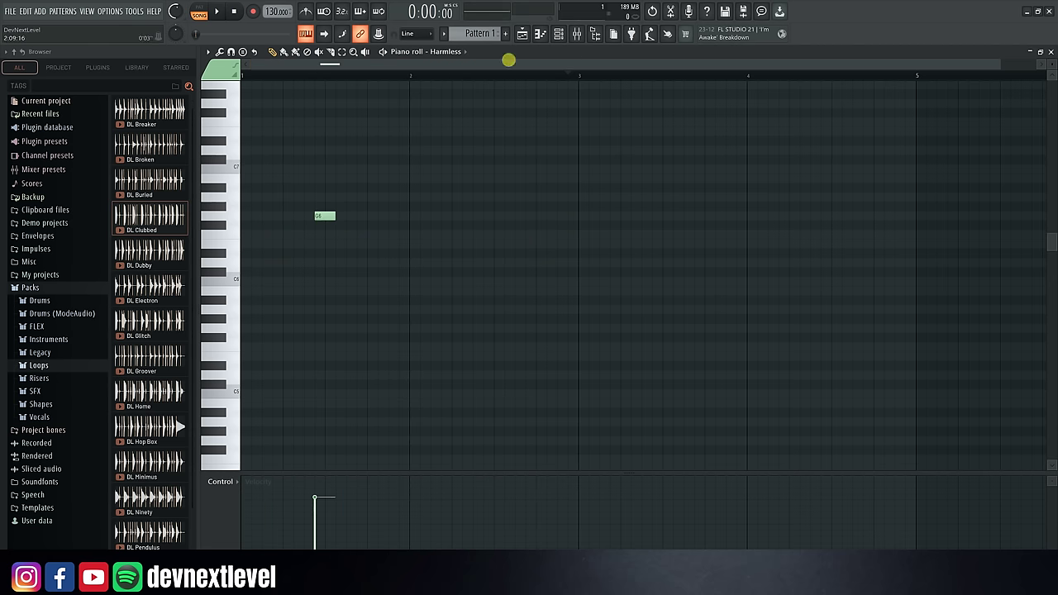
Step: In the playlist, delete the repeated clips after the first ones on Tracks 1 and 2, and extend the first Pattern 1 clip to two bars
click(522, 37)
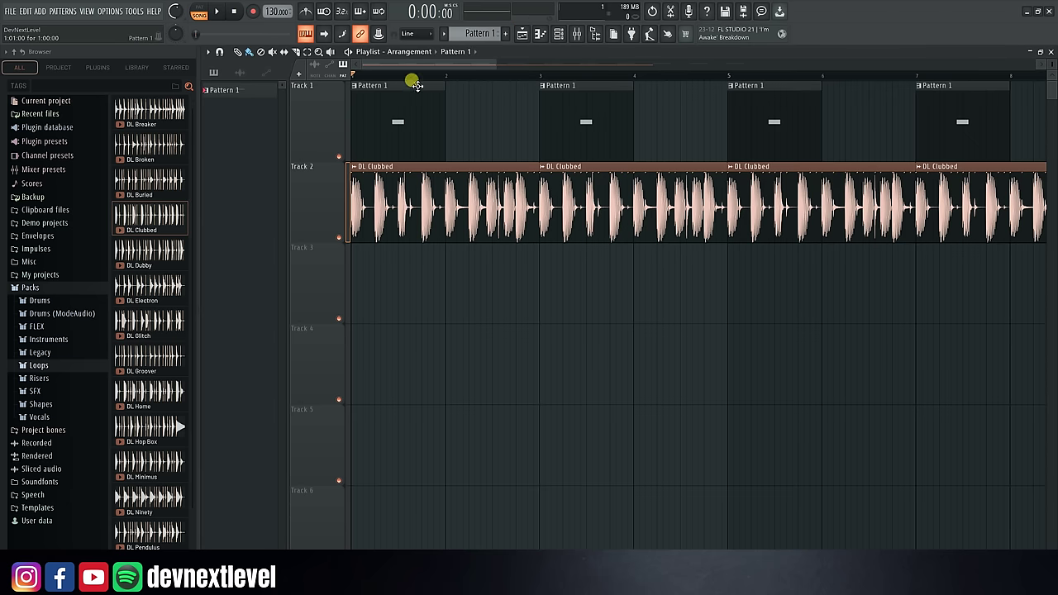
scroll(417, 72, down, 5)
mouse_move(442, 103)
mouse_down()
mouse_move(950, 106)
mouse_move(1008, 116)
mouse_up()
drag(455, 185, 957, 192)
scroll(355, 77, up, 5)
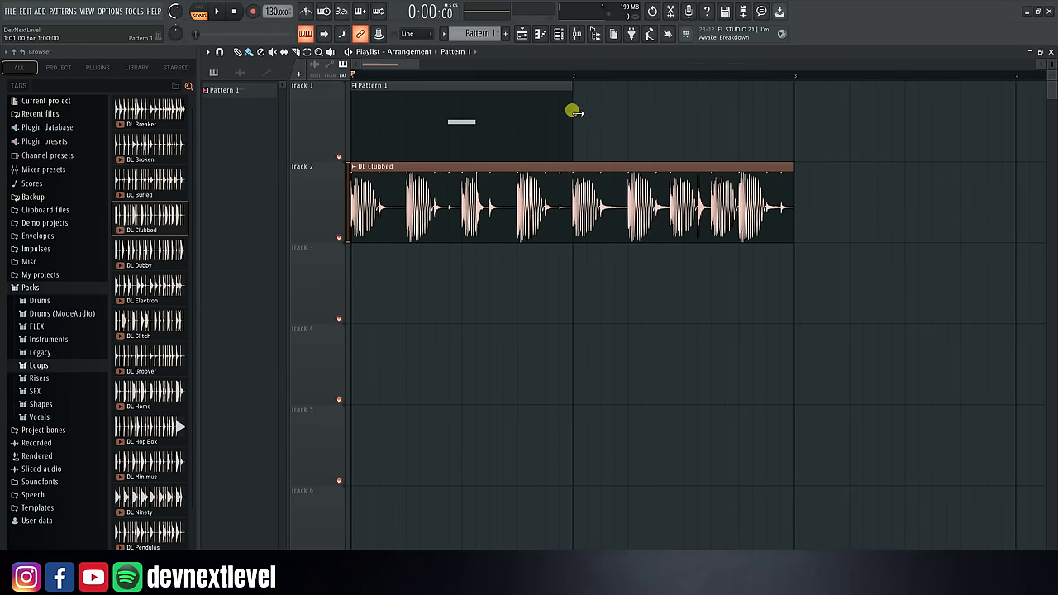
drag(571, 110, 796, 130)
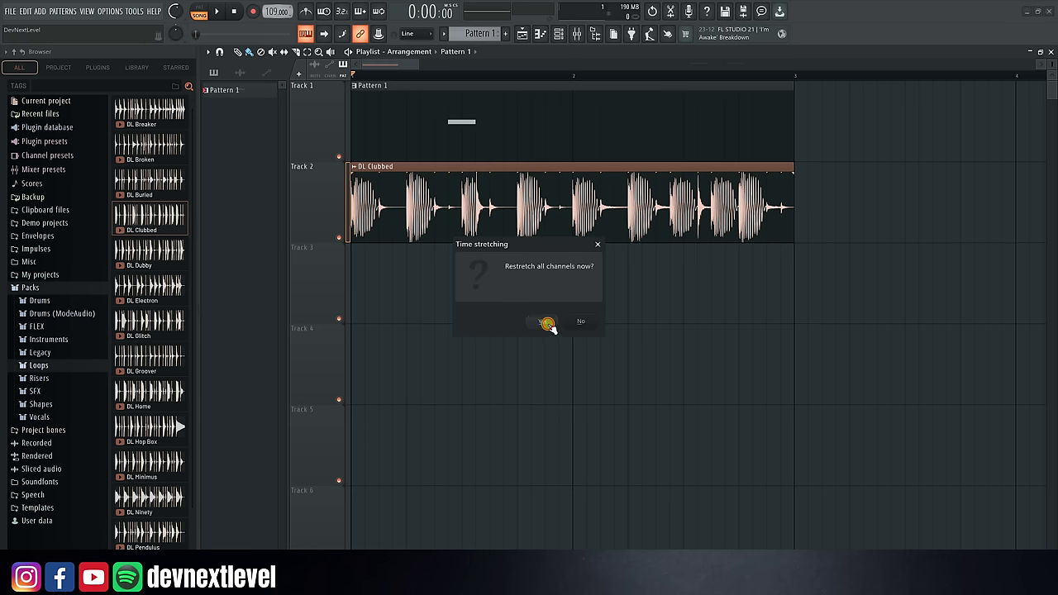
Step: Set the project tempo to 109 BPM, restretching all channels, and play the arrangement
click(550, 325)
key(space)
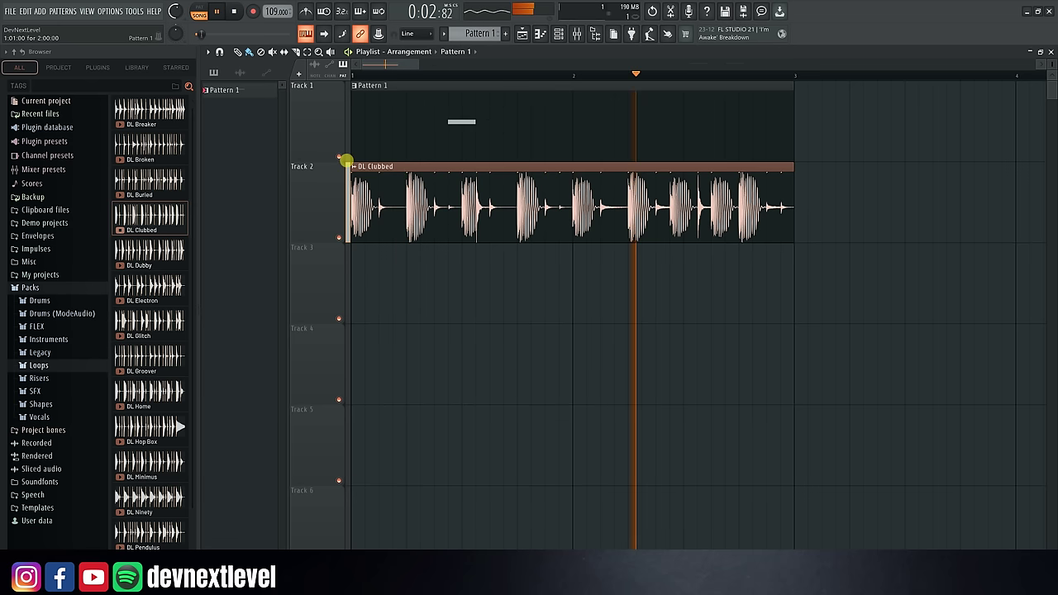
key(space)
Step: Mute Track 1 and play the DL Clubbed loop on its own
click(339, 157)
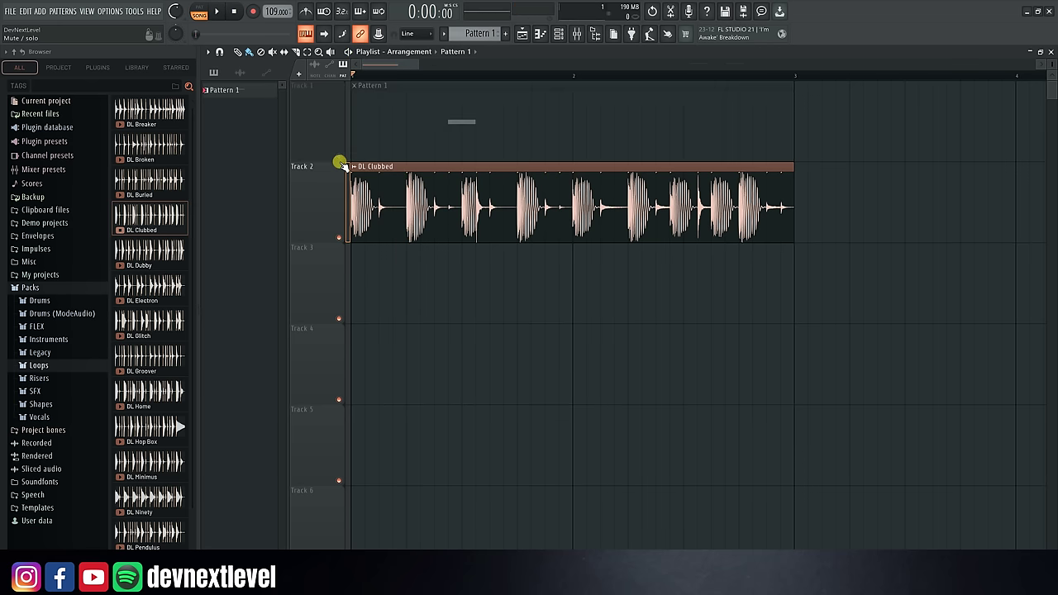
key(space)
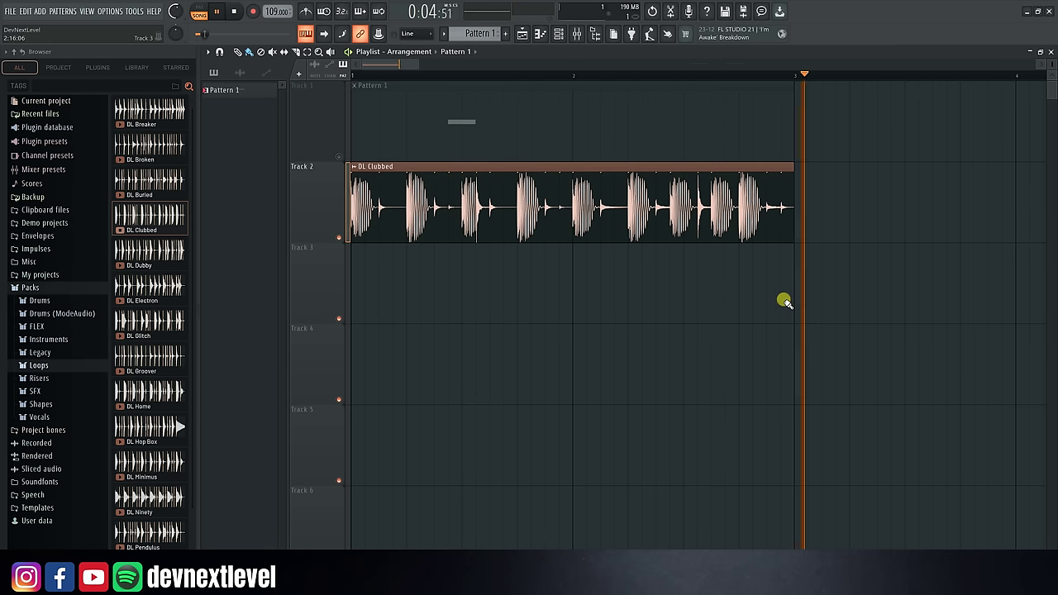
key(space)
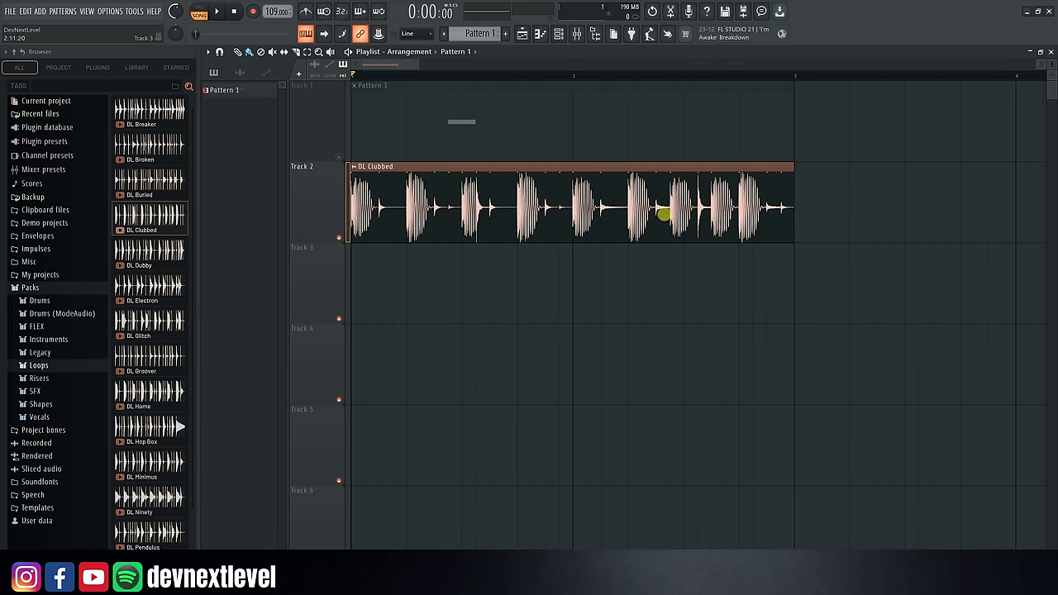
Step: Remove the leftover Pattern 1 clips at bars 19 and 21 on Track 1 and listen to the drum loop again
scroll(416, 82, down, 8)
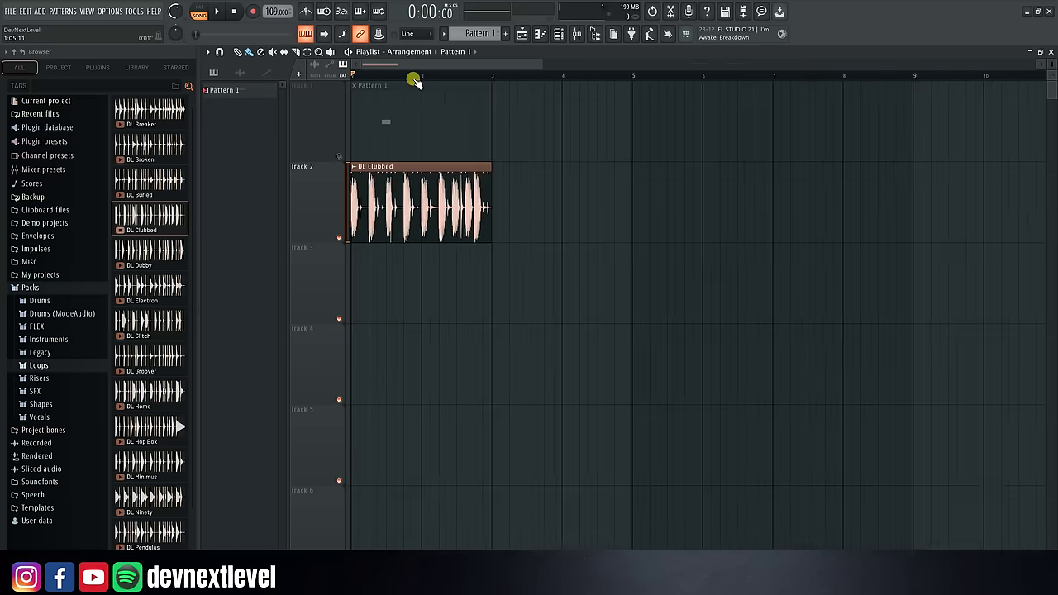
scroll(416, 82, down, 3)
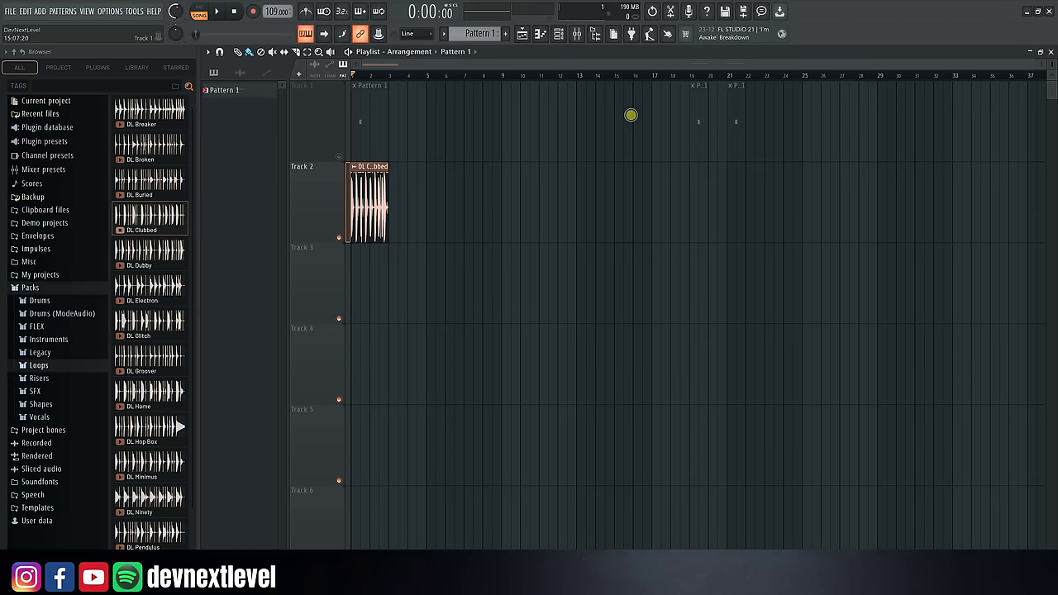
scroll(354, 75, up, 10)
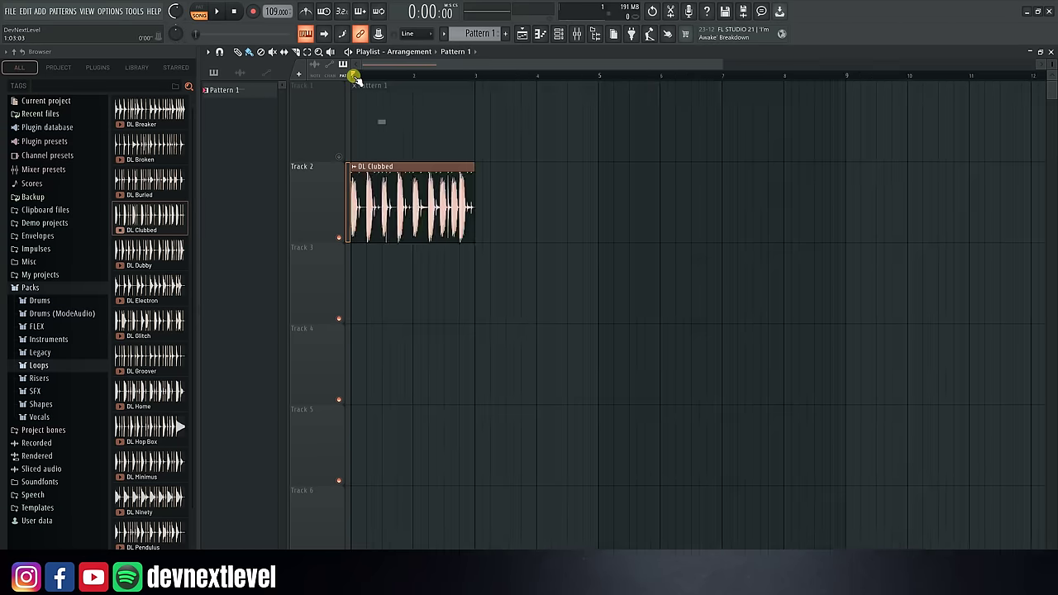
key(space)
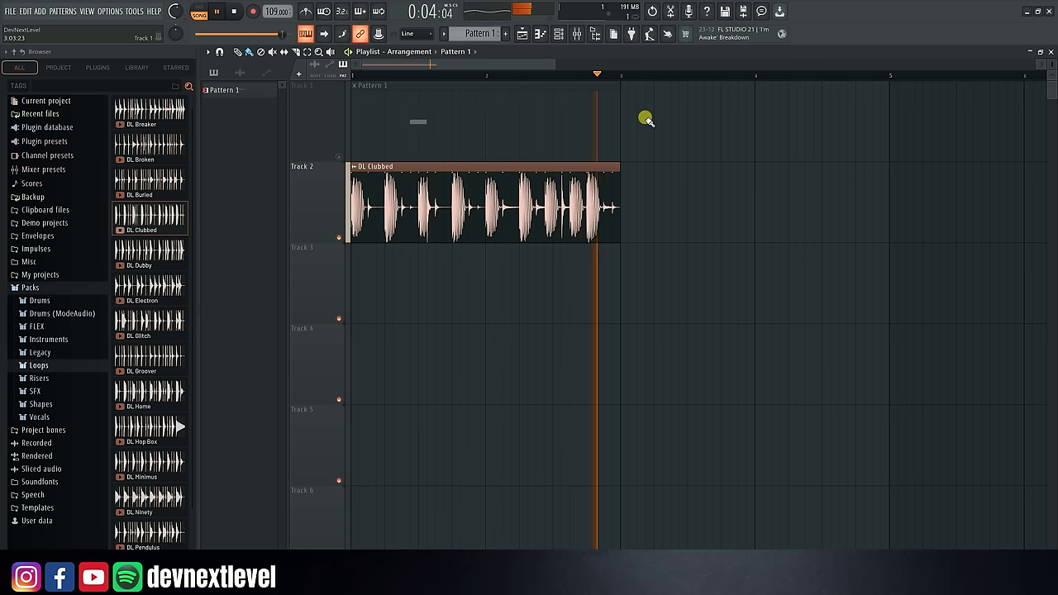
key(space)
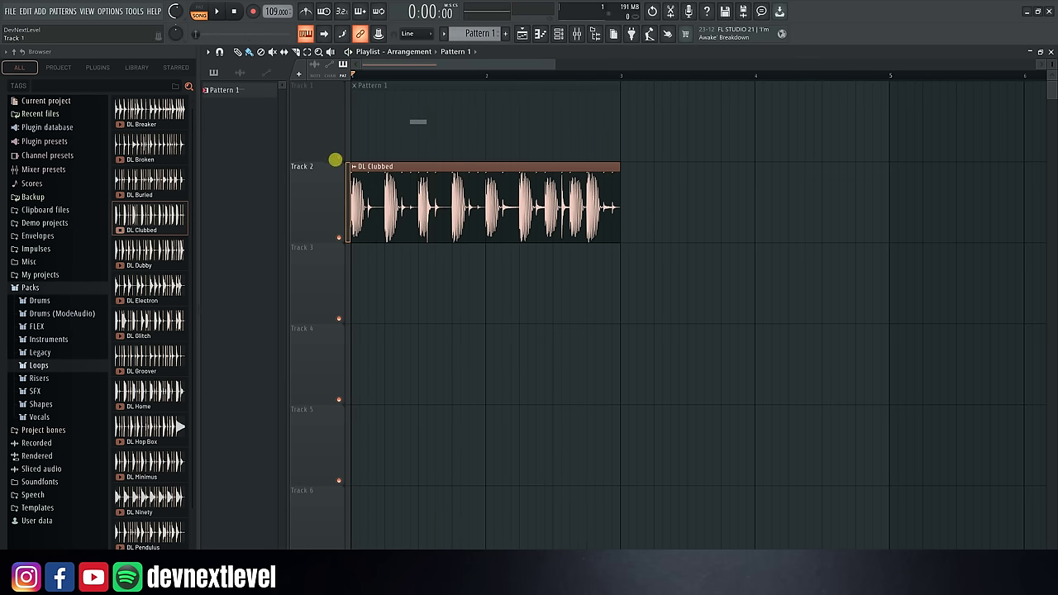
Step: Unmute Track 1 and open its Pattern 1 clip in the Harmless piano roll
click(339, 156)
double_click(377, 138)
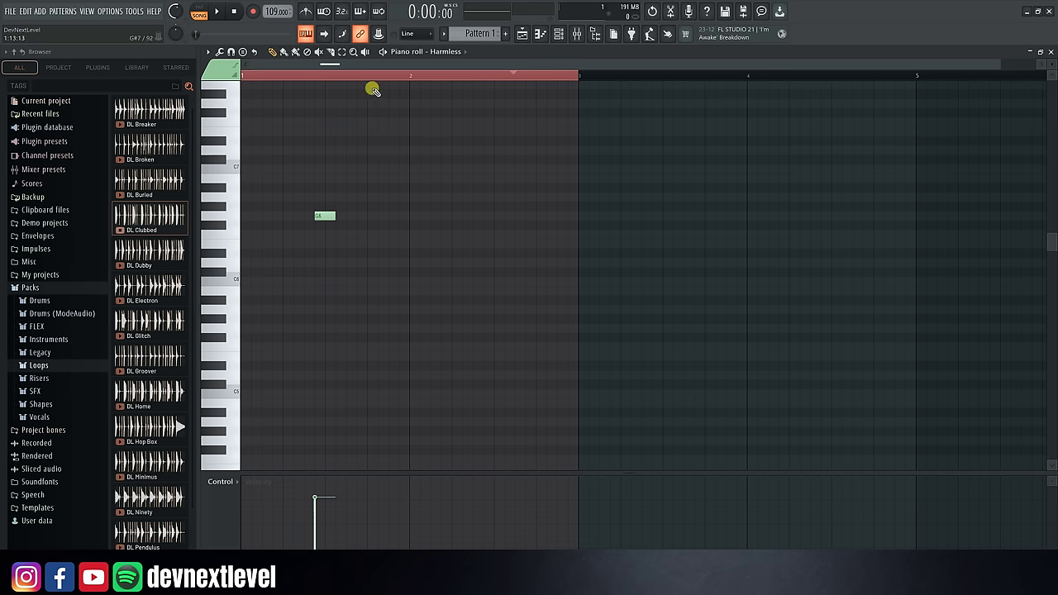
mouse_move(258, 76)
mouse_down()
mouse_move(293, 66)
mouse_move(256, 72)
mouse_up()
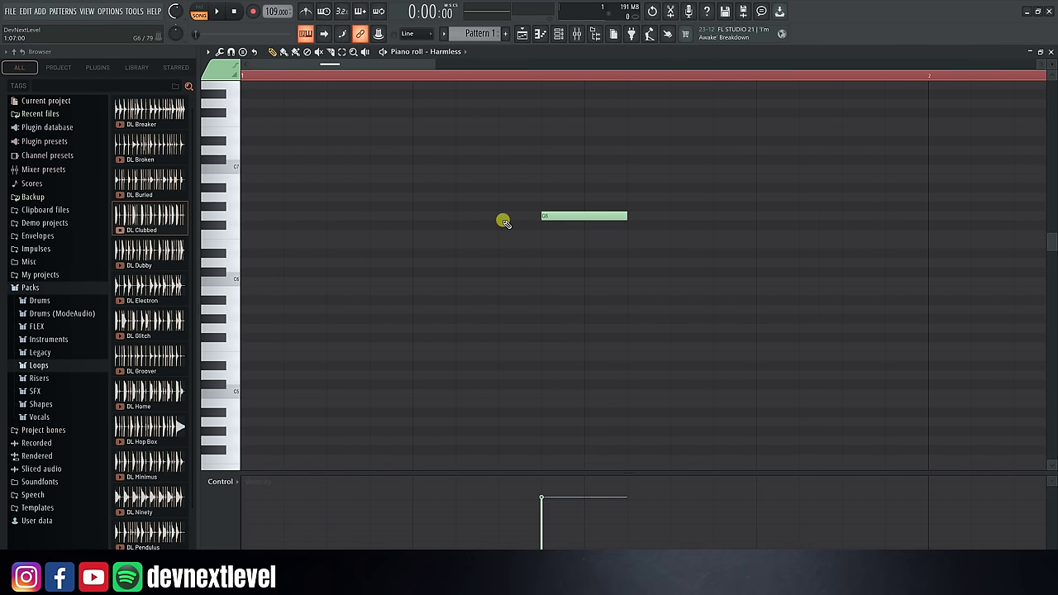
Step: Delete the G6 note at 1:08, place a two-step G6 at the start of bar 1, and audition it
right_click(569, 217)
key(space)
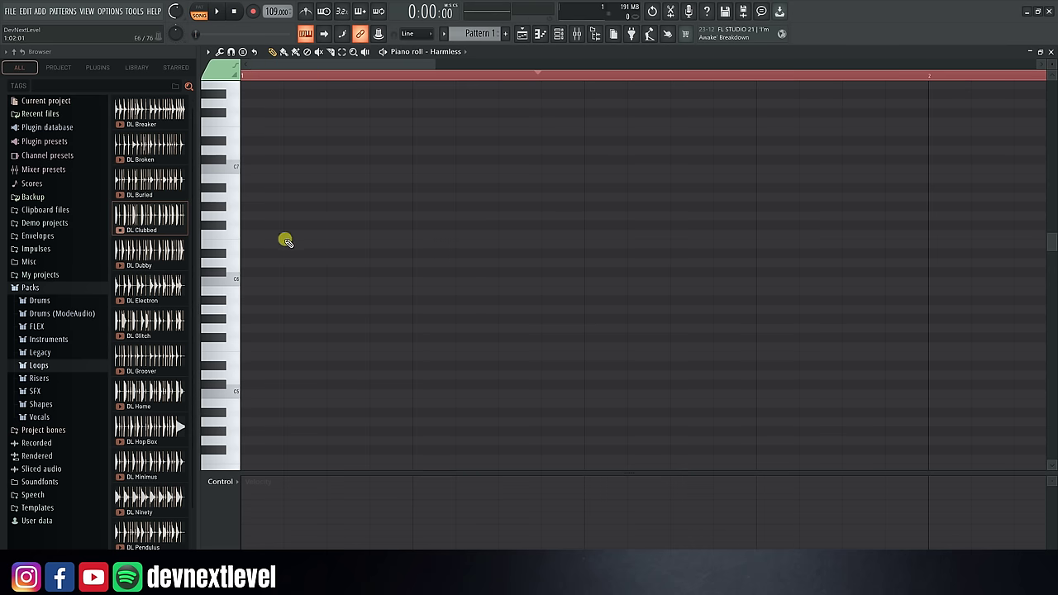
drag(246, 237, 240, 219)
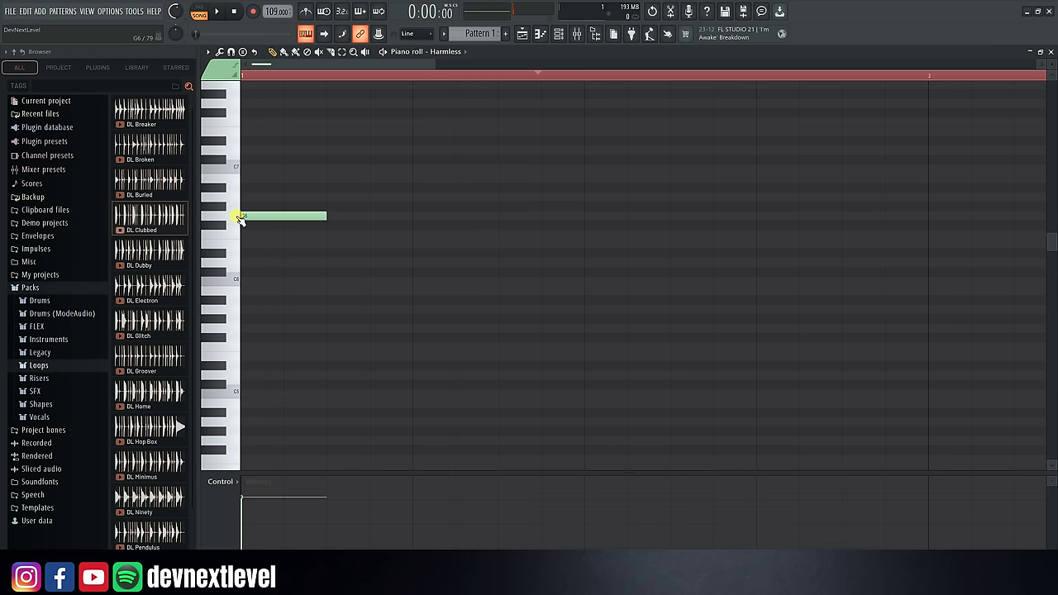
click(238, 216)
click(238, 217)
click(237, 217)
click(238, 217)
key(space)
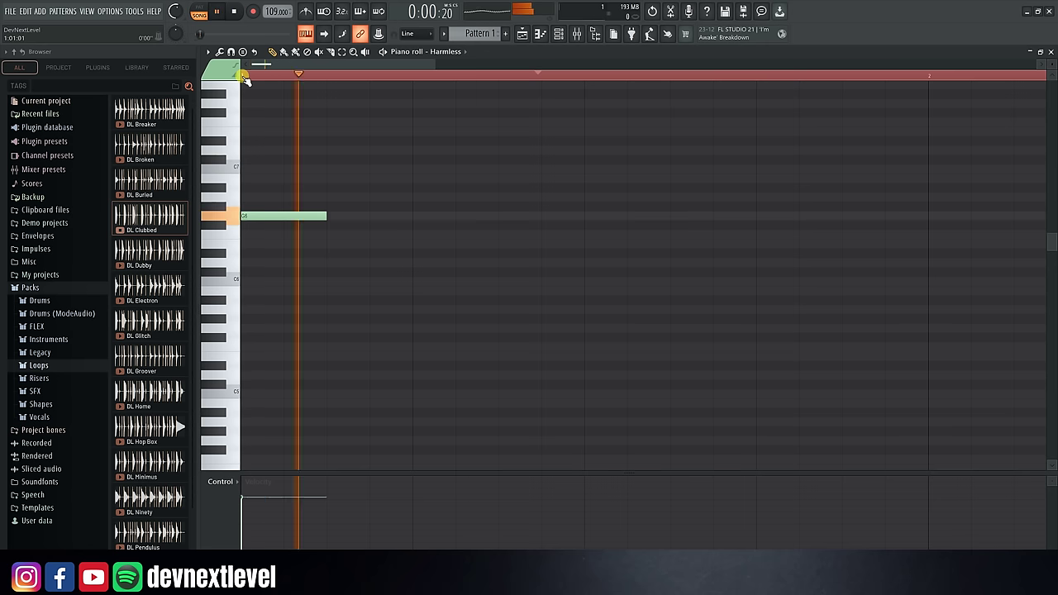
key(space)
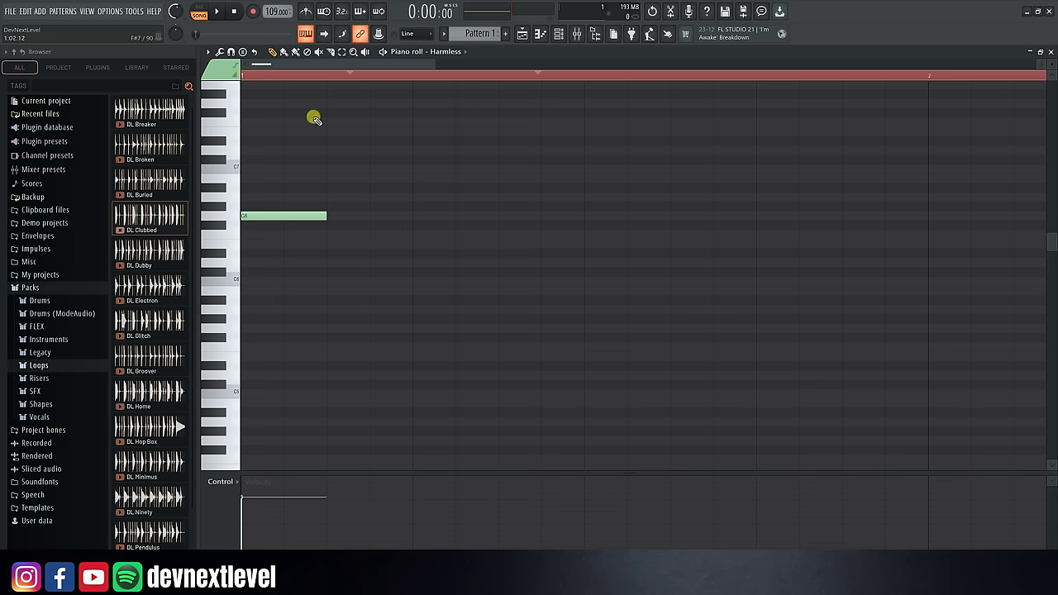
Step: Add one-step G6 notes at 1:03 and 1:04, playing the pattern to check the rhythm
click(373, 216)
key(space)
key(space)
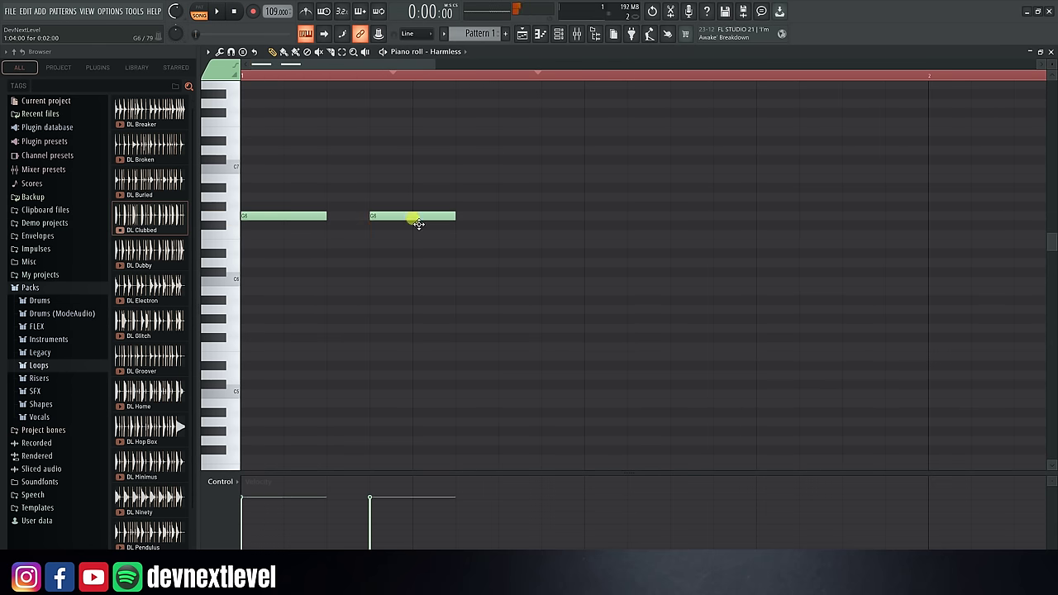
drag(418, 223, 374, 219)
click(377, 217)
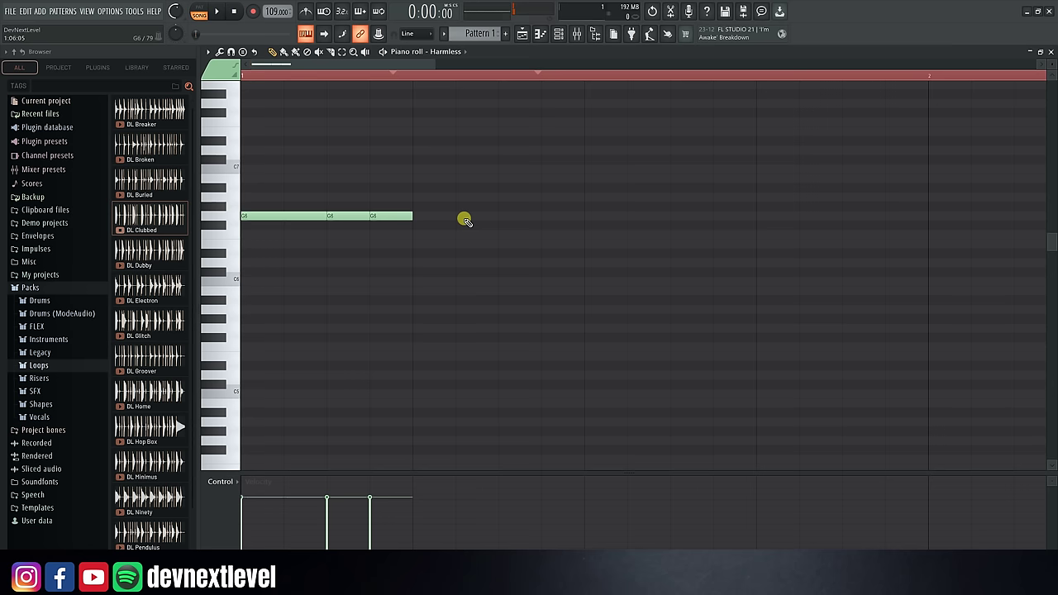
key(space)
key(space)
Step: Shorten the first G6 note to one step and play the pattern from the start
drag(302, 225, 293, 236)
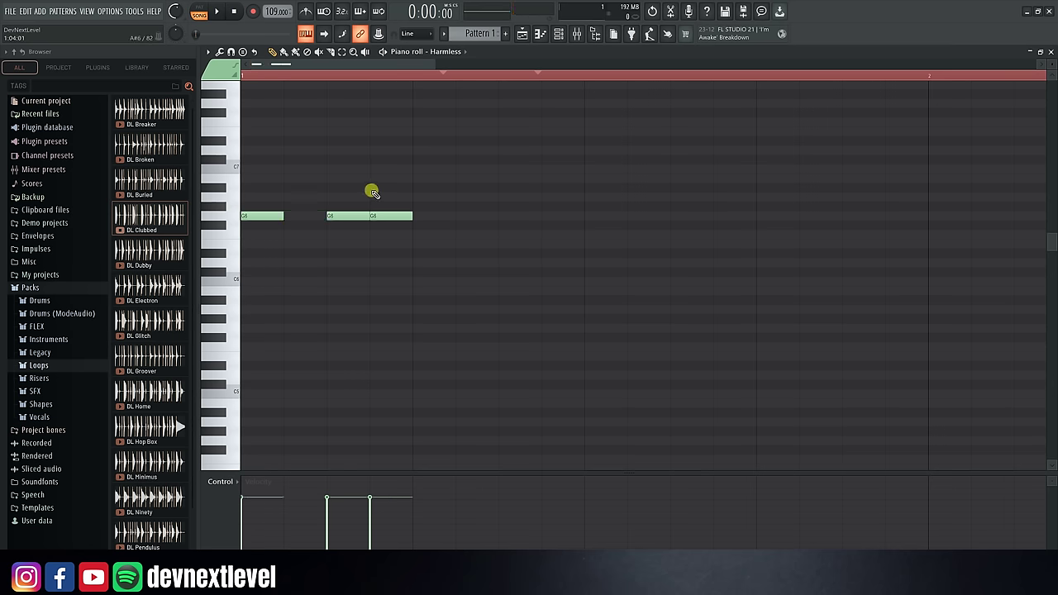
key(space)
scroll(319, 75, down, 1)
key(space)
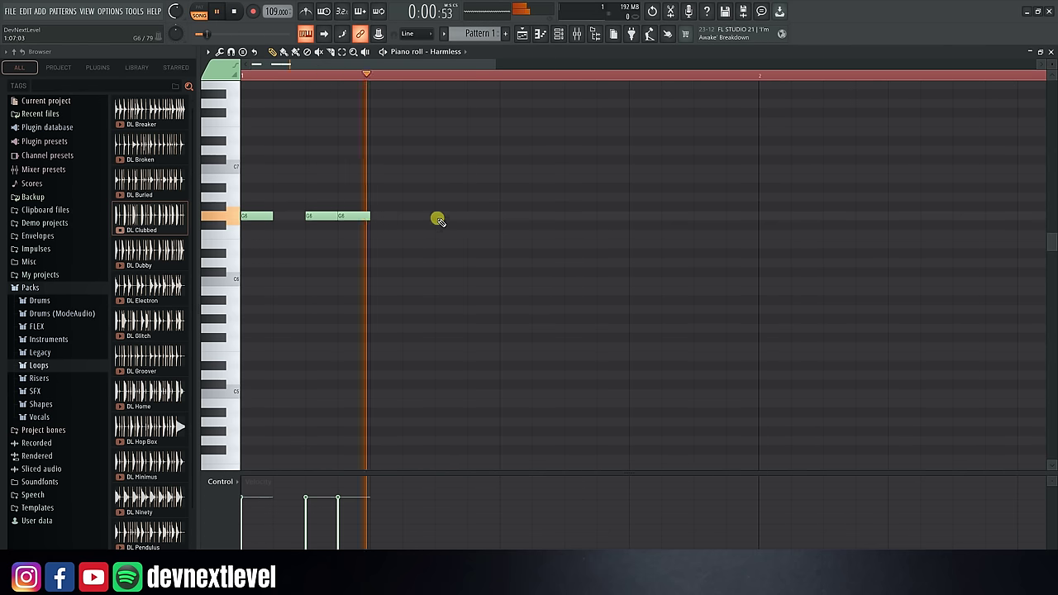
Step: Add one-step G6 notes at 1:06 and 1:07, playing the pattern from the start to check them
key(space)
click(411, 217)
click(440, 216)
key(space)
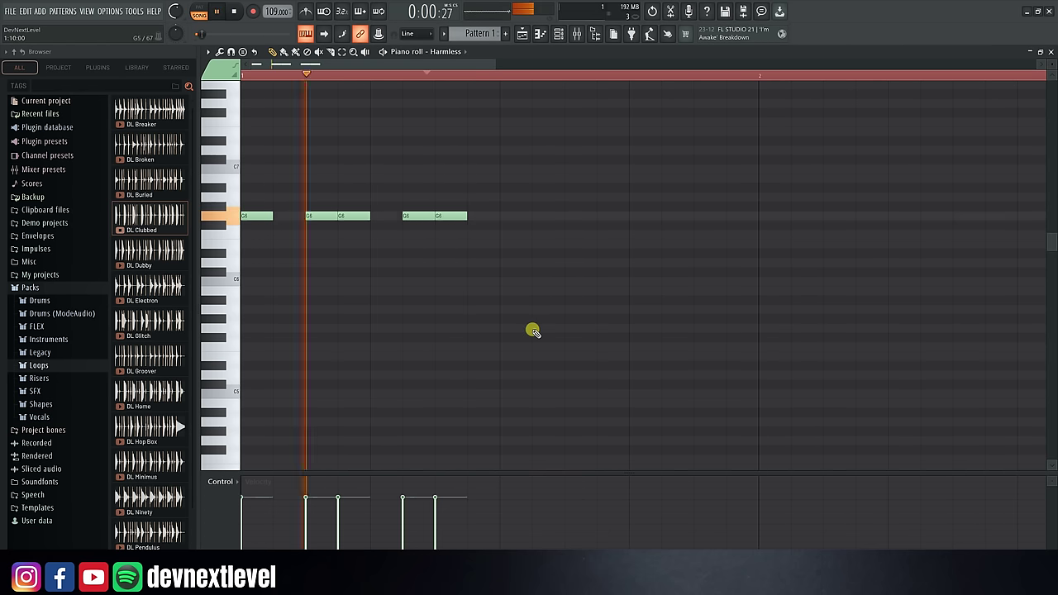
key(space)
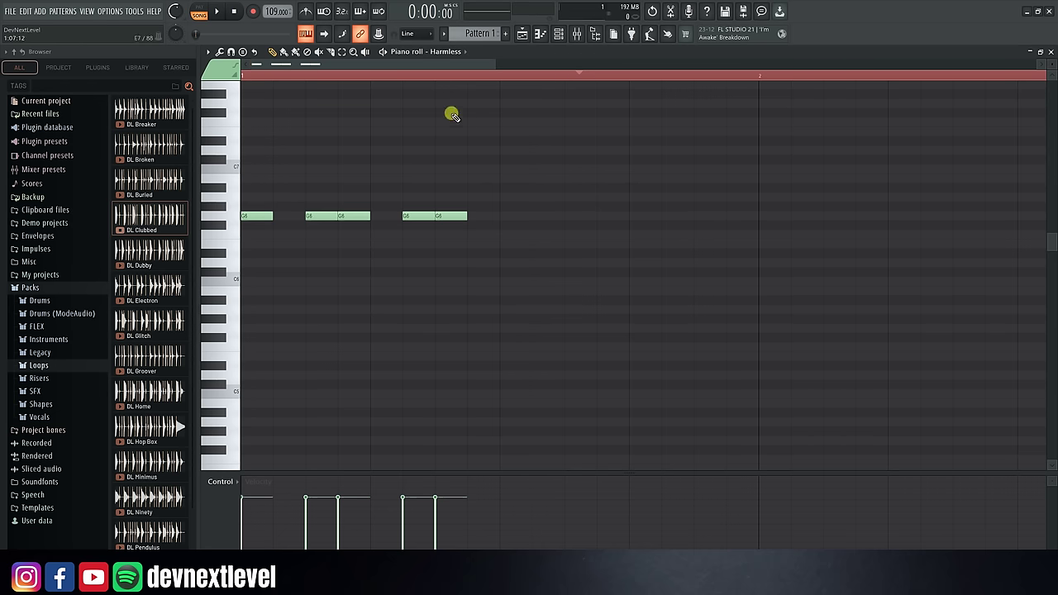
Step: Play the bar twice to hear where the melody should continue after the five G6 notes
scroll(441, 76, up, 3)
drag(424, 66, 389, 67)
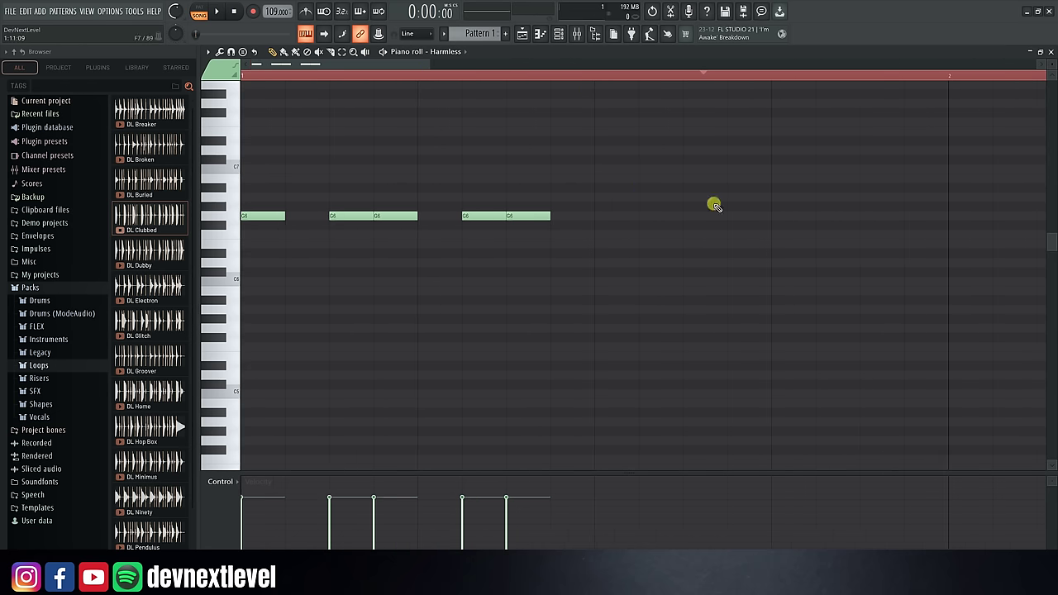
key(space)
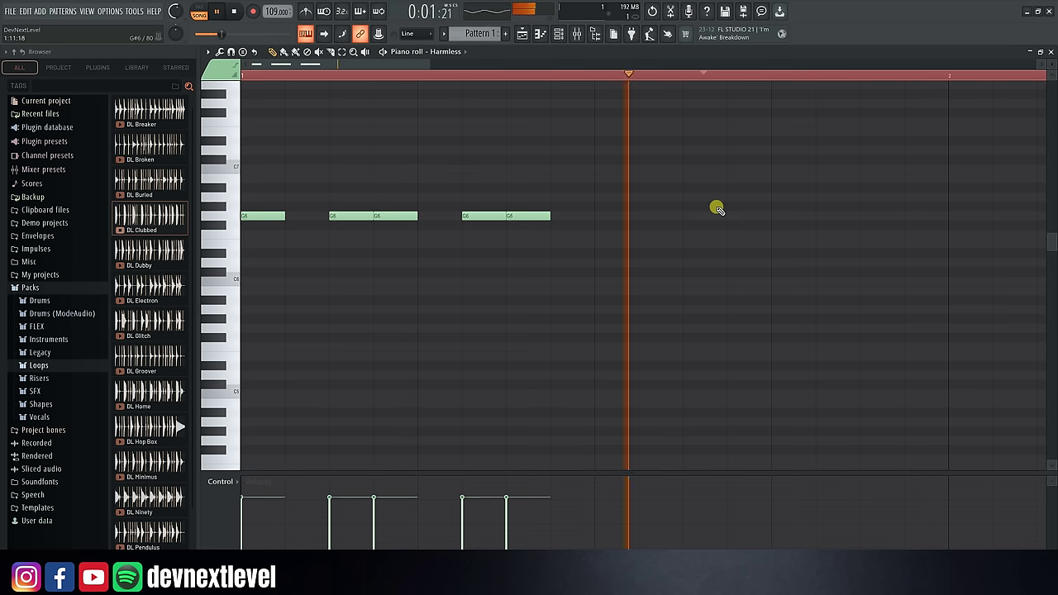
key(space)
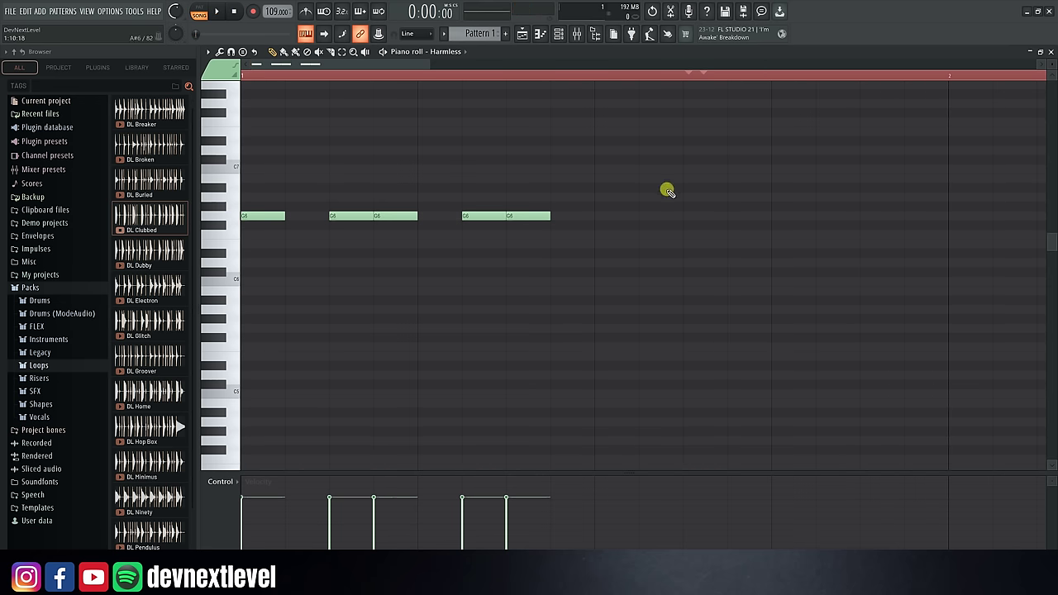
key(space)
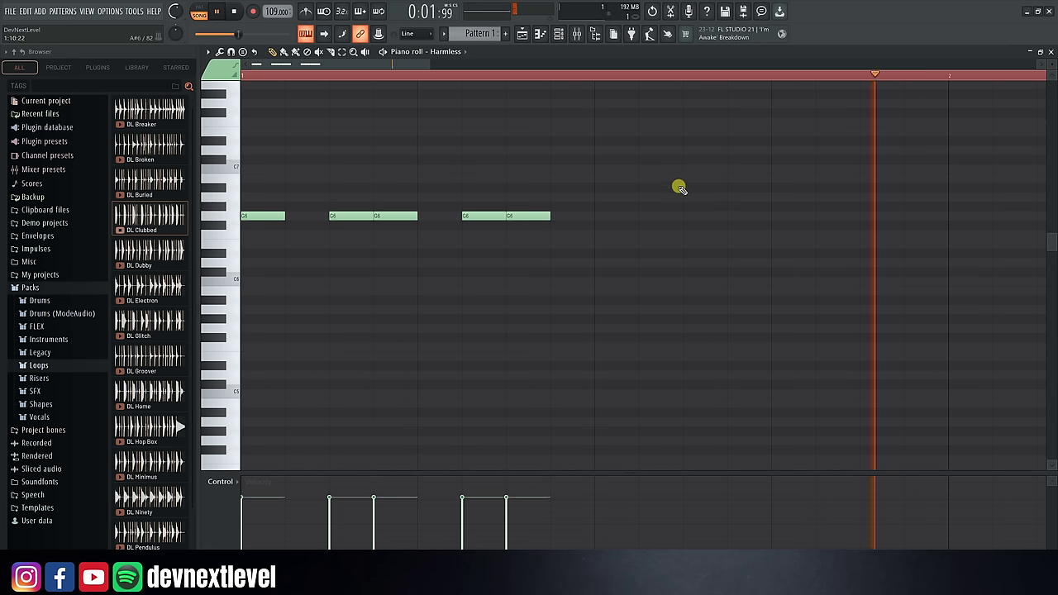
key(space)
Step: Try a one-step A#6 note at 1:10, audition it with the loop and delete it
click(645, 188)
key(space)
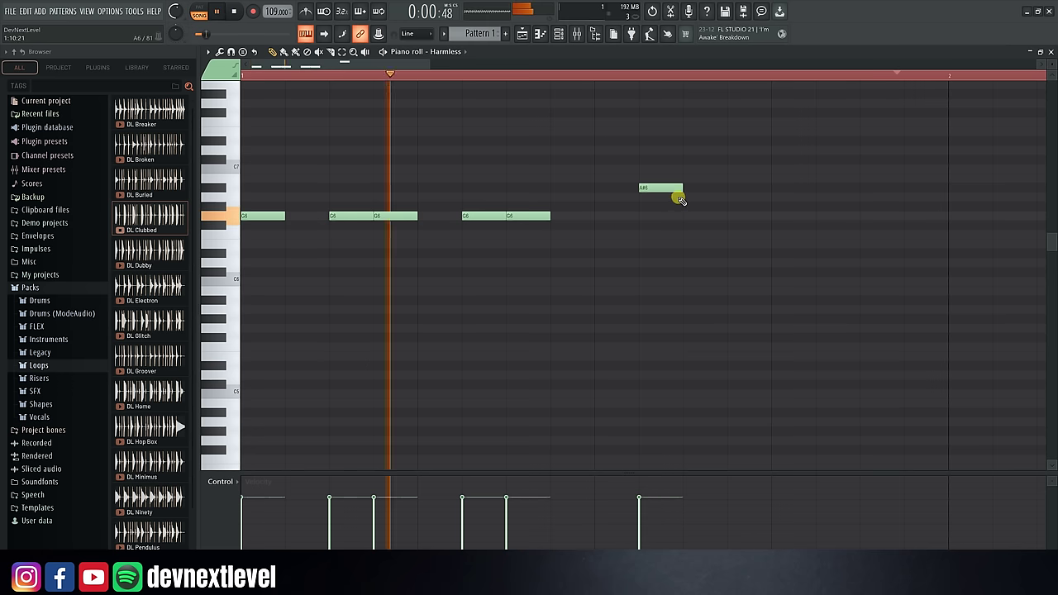
key(space)
right_click(672, 191)
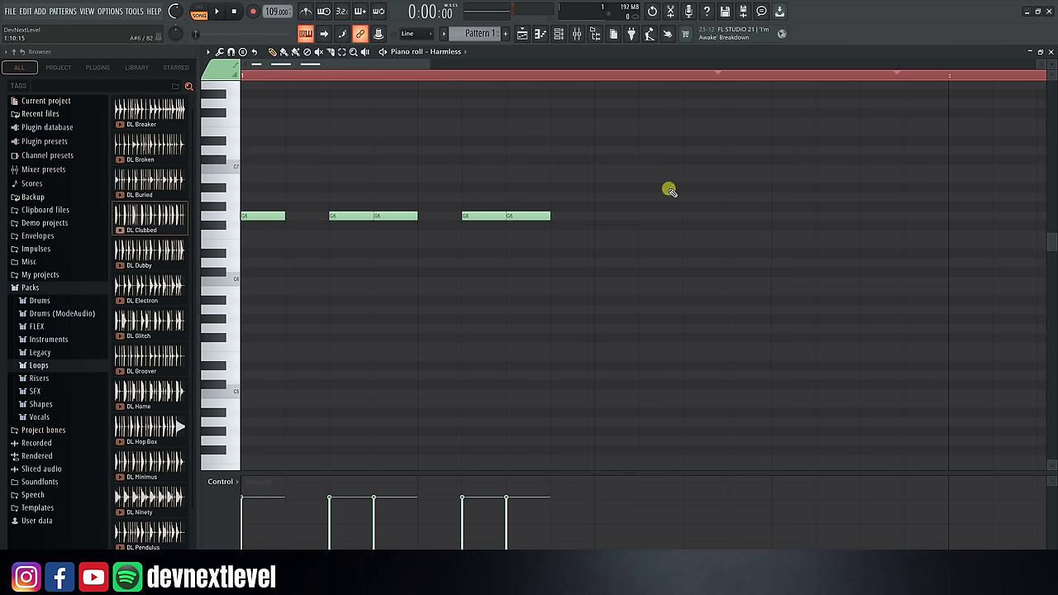
Step: Place a one-step A#6 note at 1:11 and play the pattern to check its timing
click(686, 188)
scroll(584, 77, down, 5)
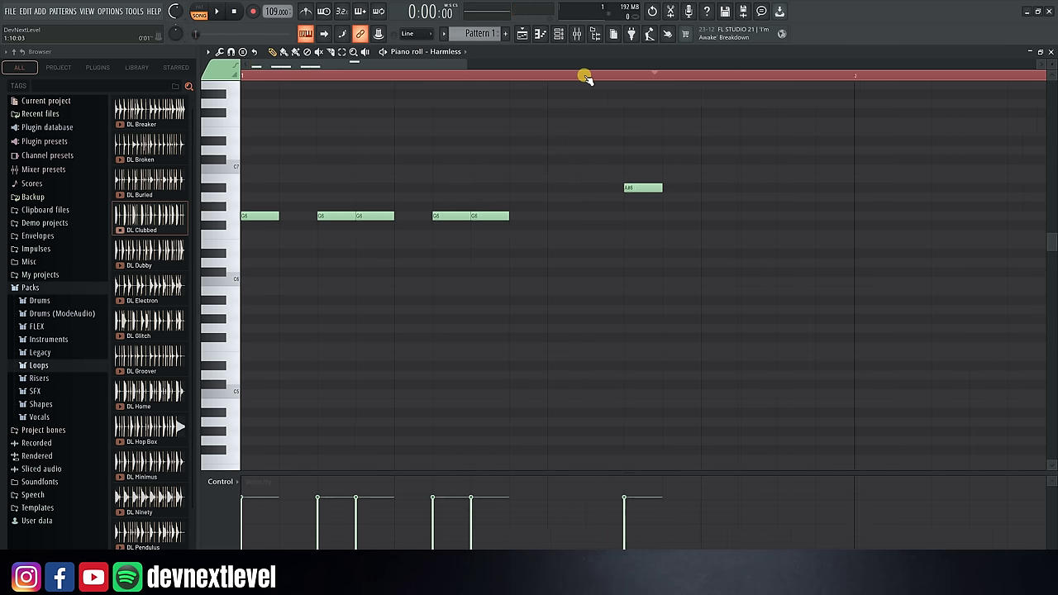
key(space)
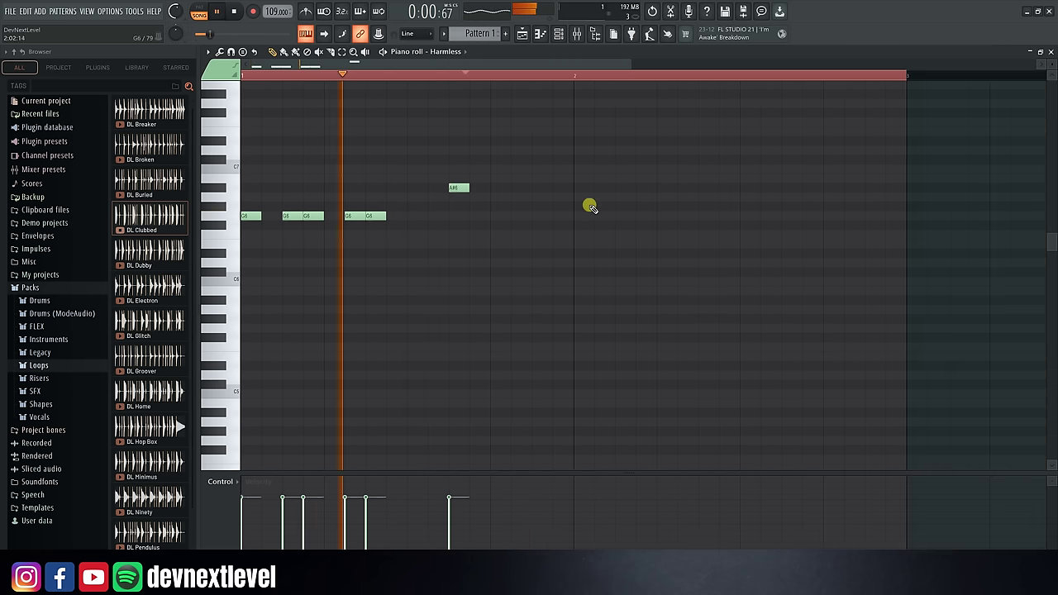
key(space)
Step: Add one-step notes A6 at 1:13 and F6 at 1:15, playing the first bar to check the melody
click(497, 208)
drag(498, 208, 537, 241)
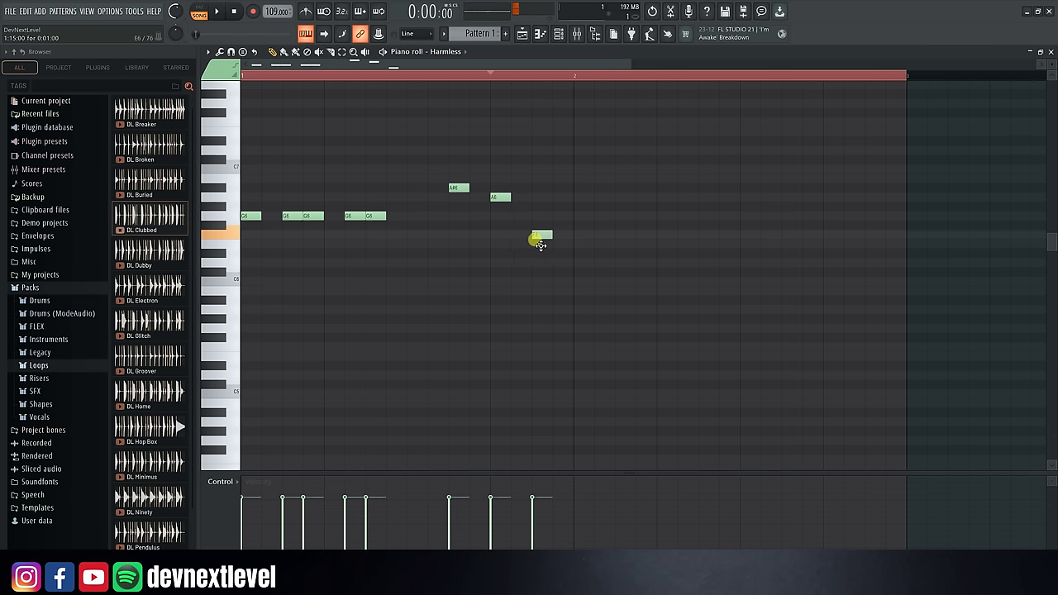
key(space)
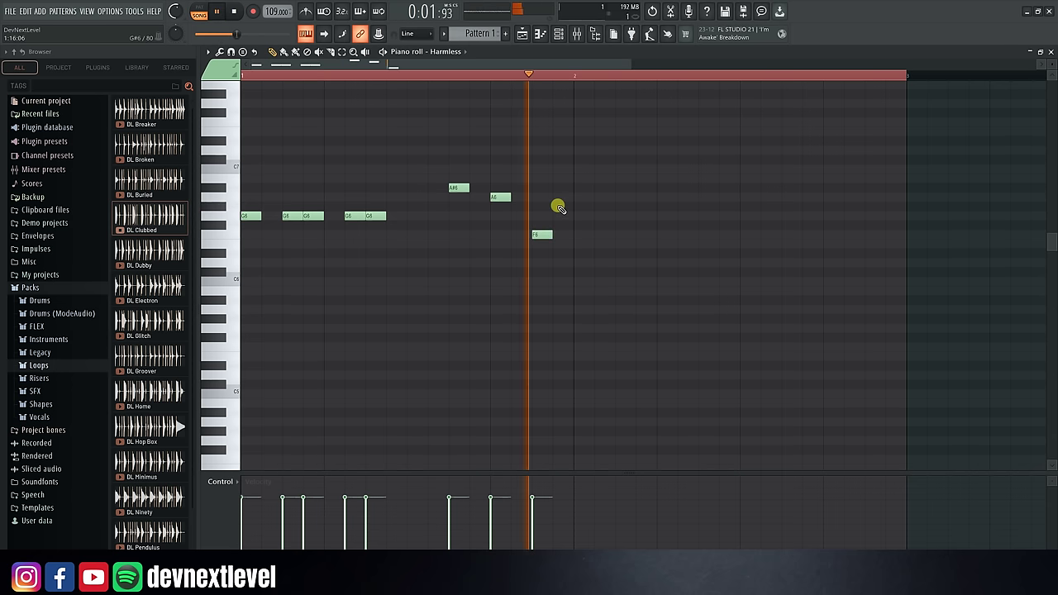
key(space)
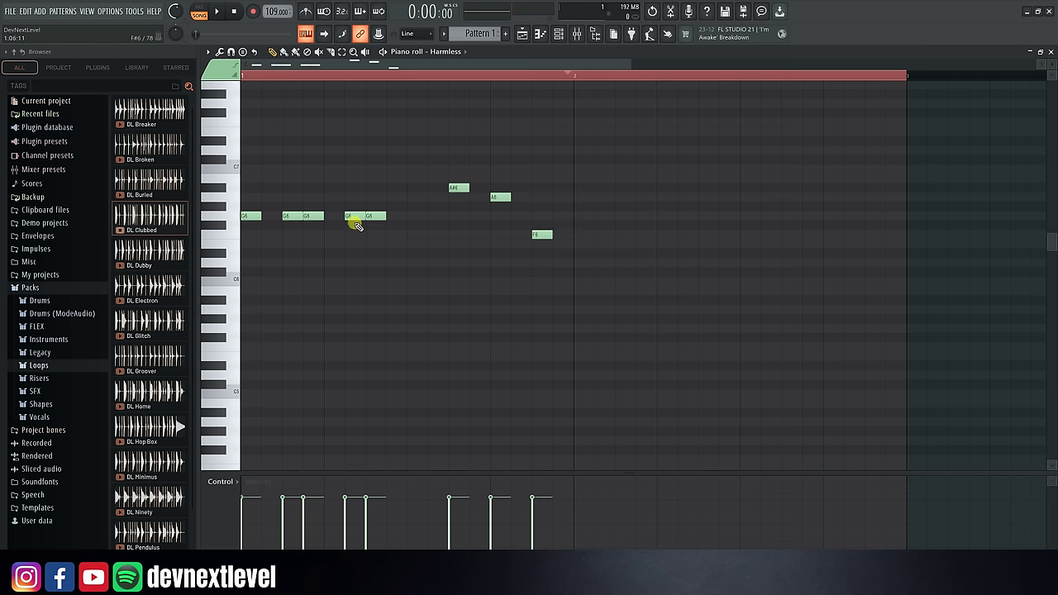
key(space)
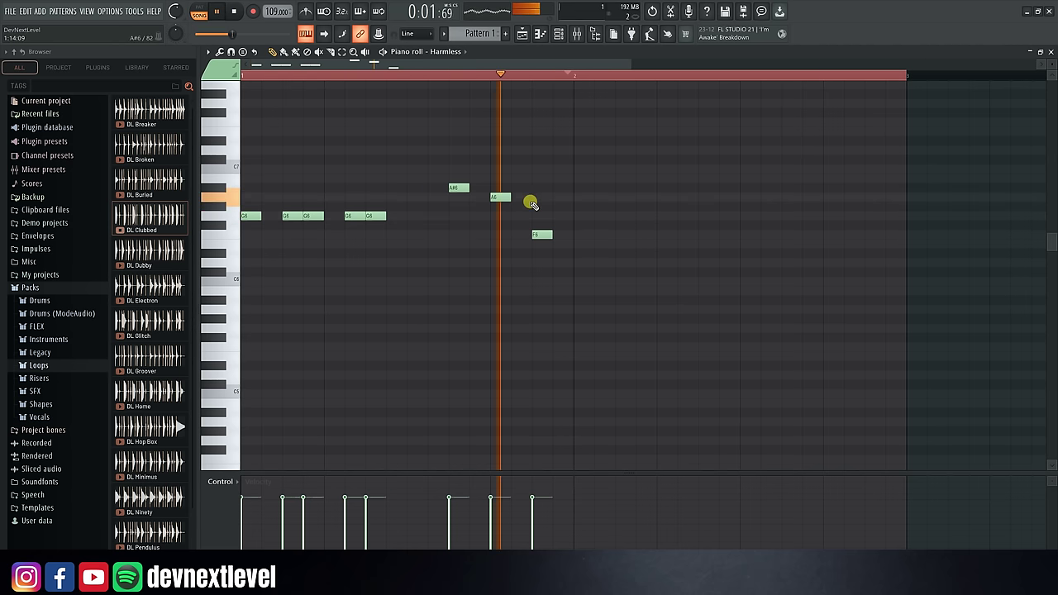
key(space)
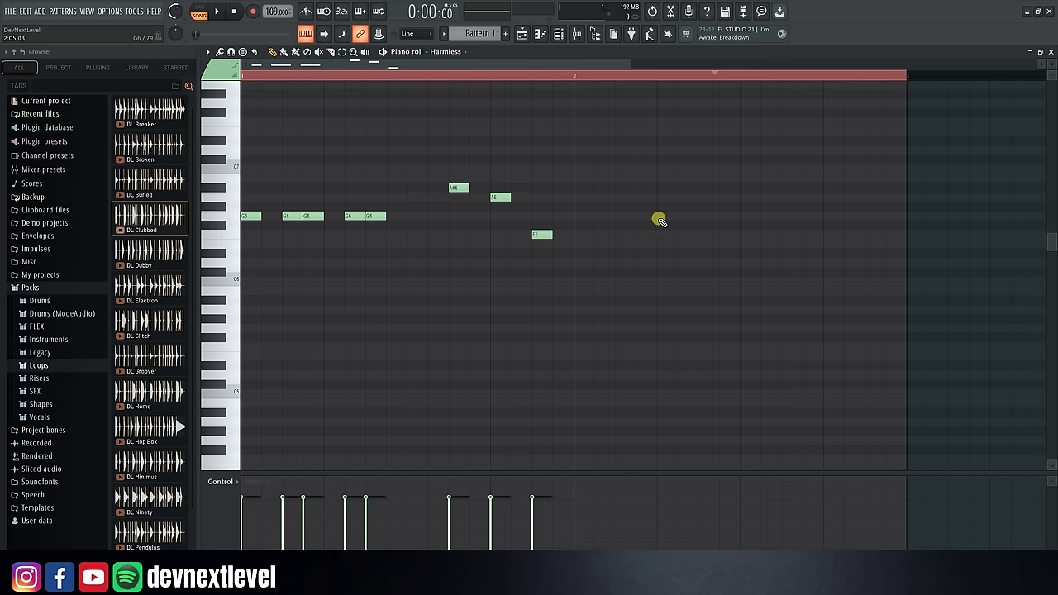
Step: Copy the five G6 notes of bar 1 to the start of bar 2 and play the pattern
drag(388, 185, 248, 268)
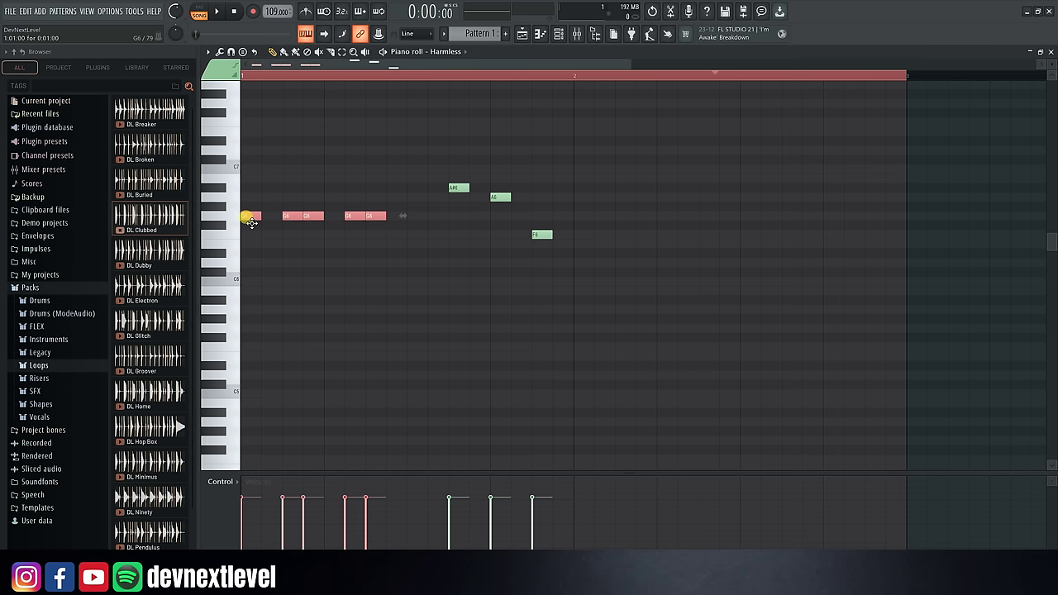
drag(250, 222, 589, 224)
click(378, 220)
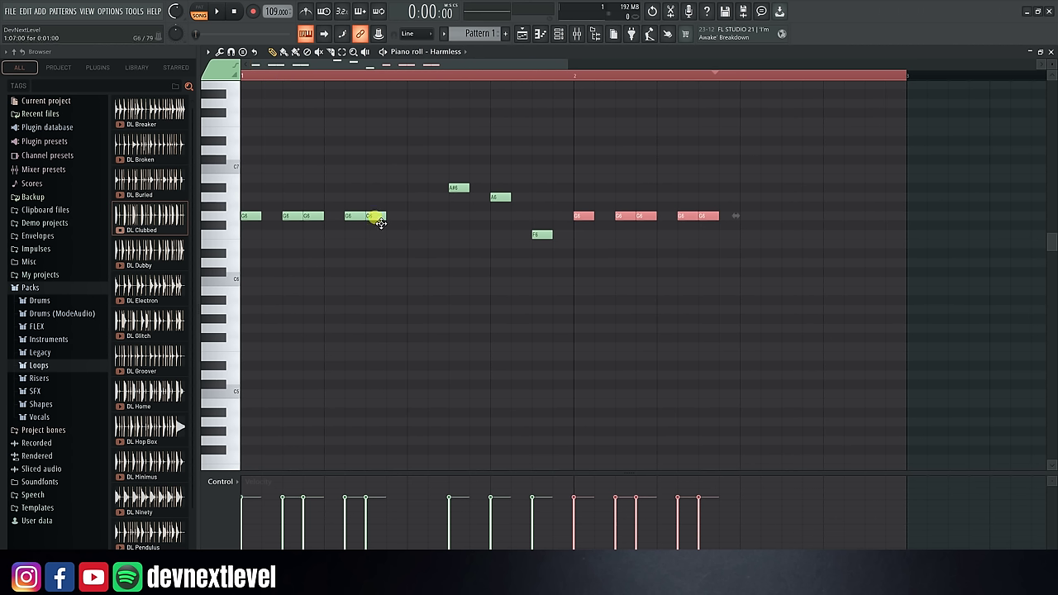
click(695, 159)
key(space)
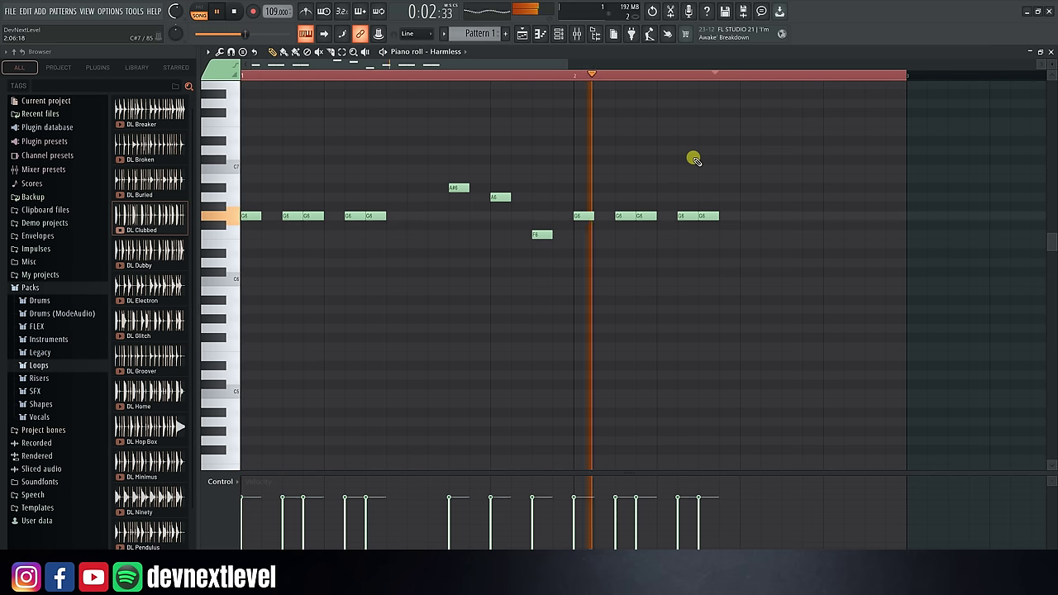
key(space)
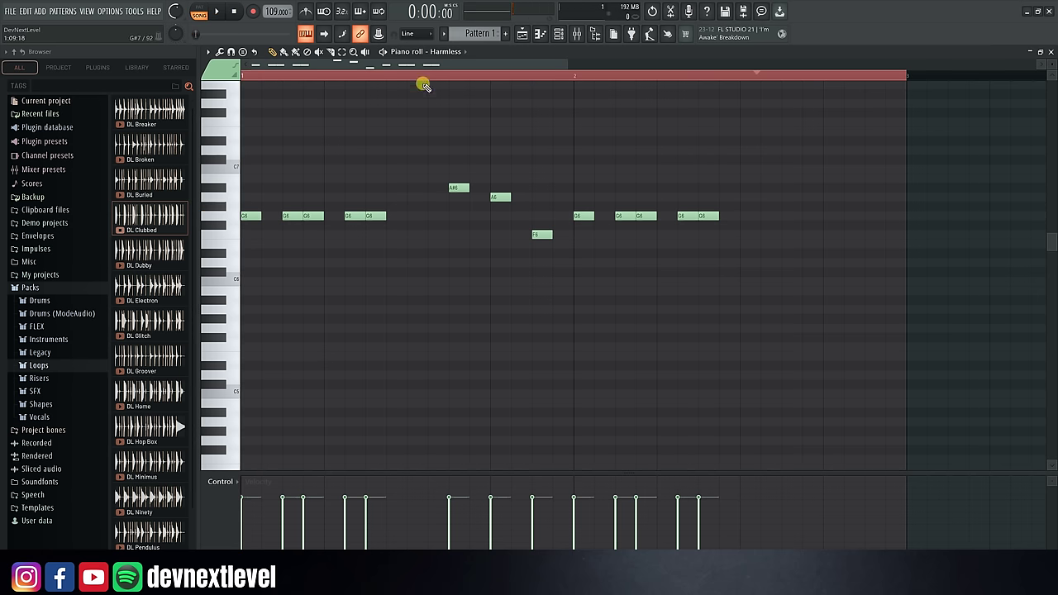
Step: End bar 2 with one-step notes D7 at 2:11, C7 at 2:13 and A6 at 2:15, and play the melody
scroll(426, 73, down, 1)
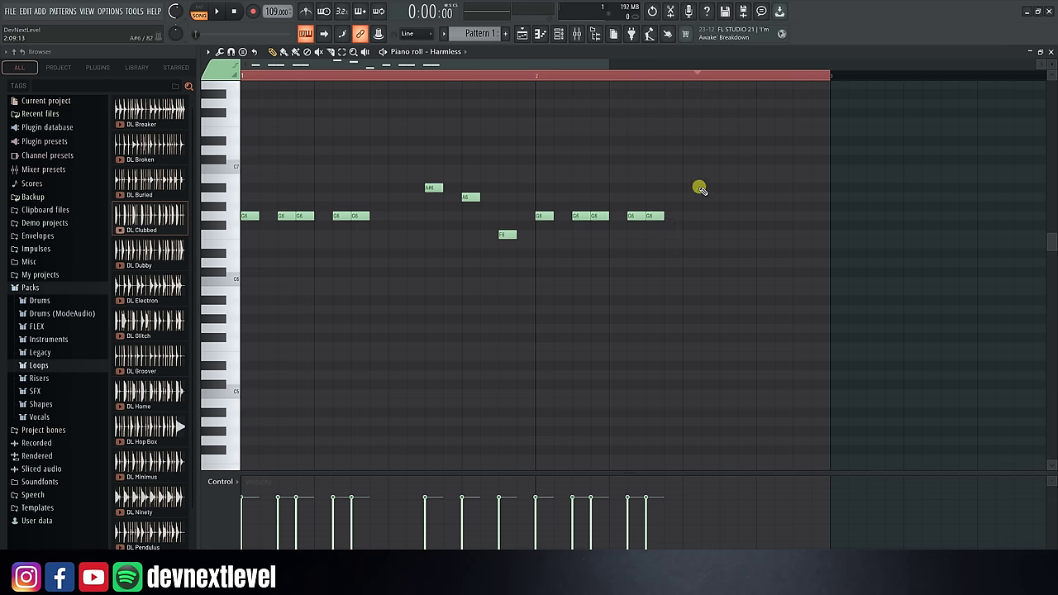
click(727, 168)
drag(727, 168, 725, 150)
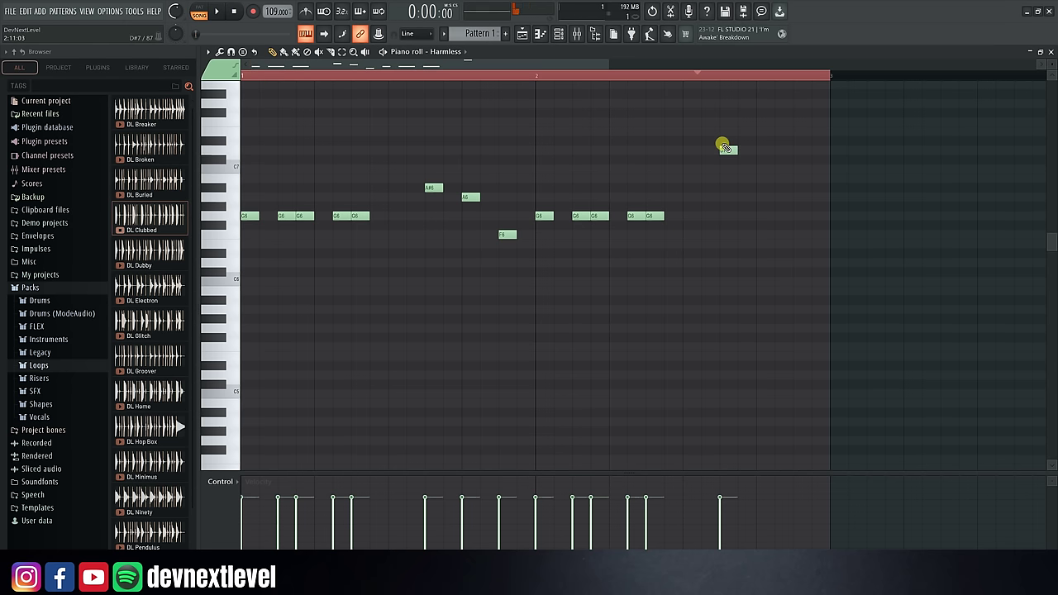
click(764, 170)
click(798, 189)
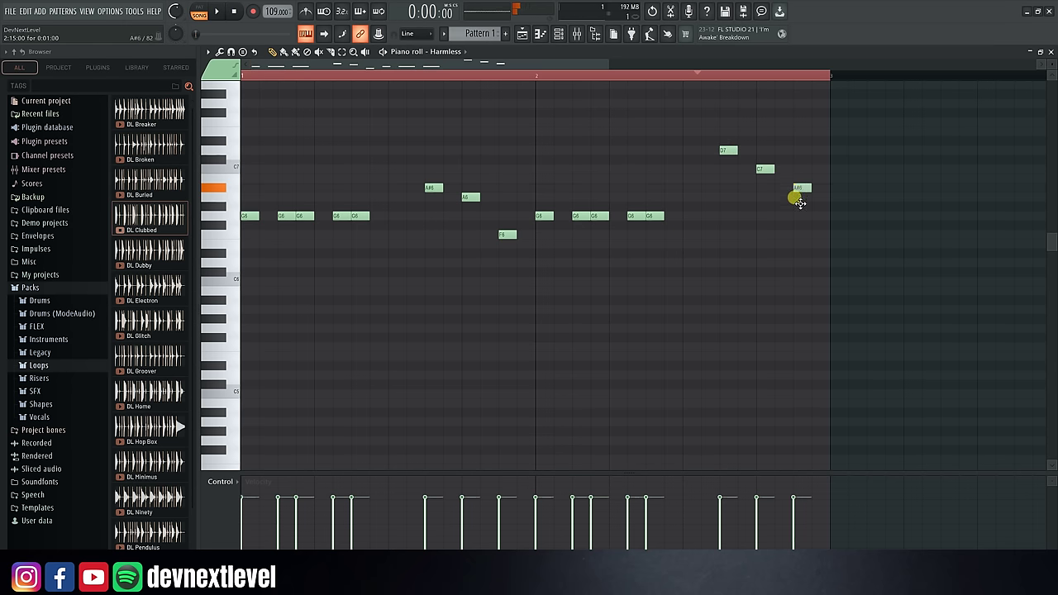
drag(798, 189, 800, 197)
key(space)
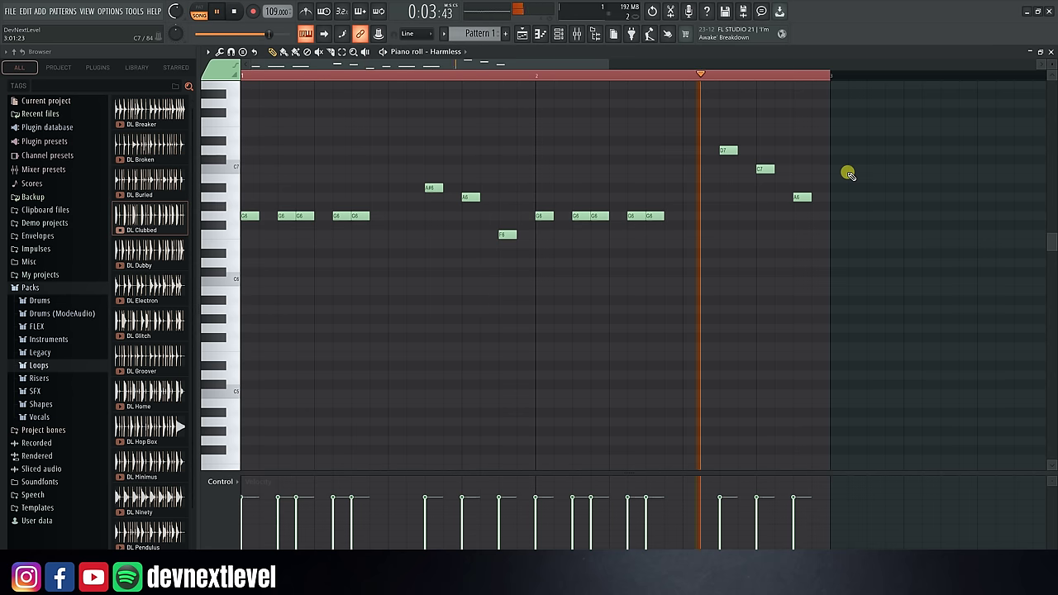
key(space)
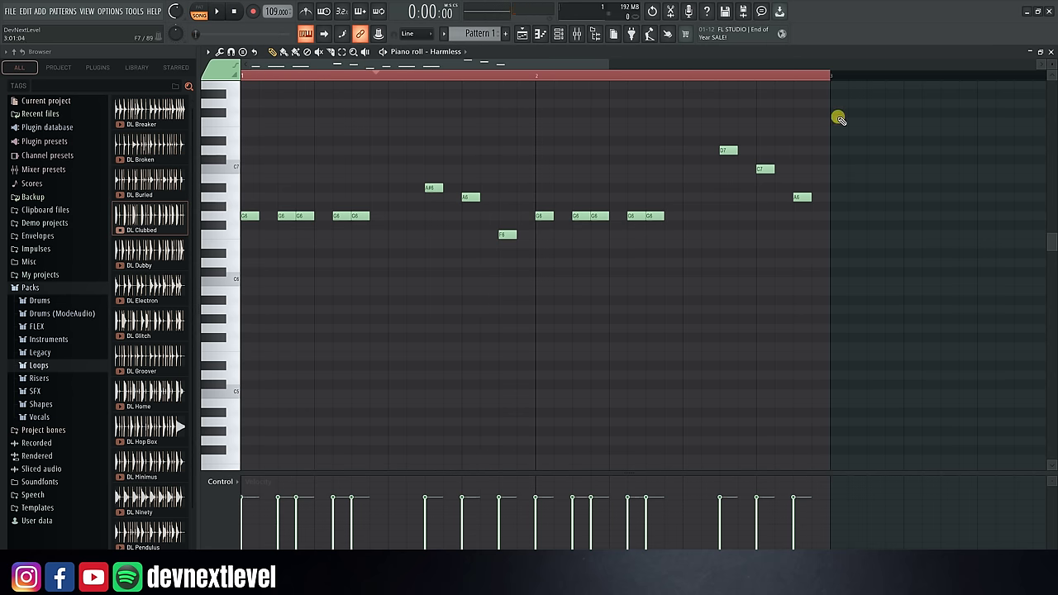
Step: Select all notes of both bars in the Harmless piano roll and delete them
drag(836, 110, 230, 355)
click(718, 296)
drag(876, 119, 247, 364)
key(Delete)
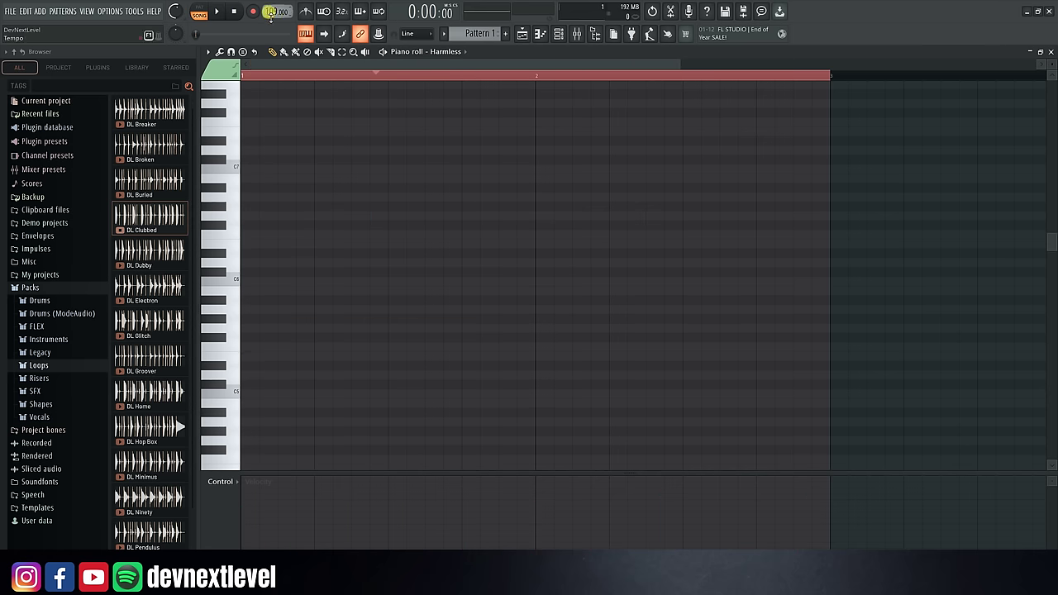
Step: Set the project tempo to 140 BPM and play the drum loop at that speed
click(272, 14)
click(537, 322)
key(space)
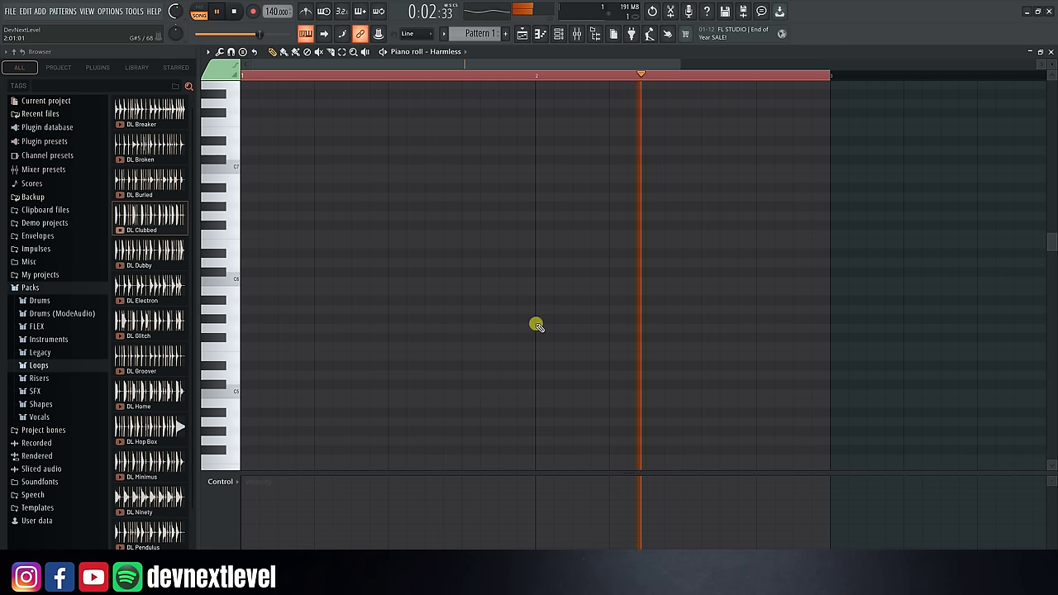
key(space)
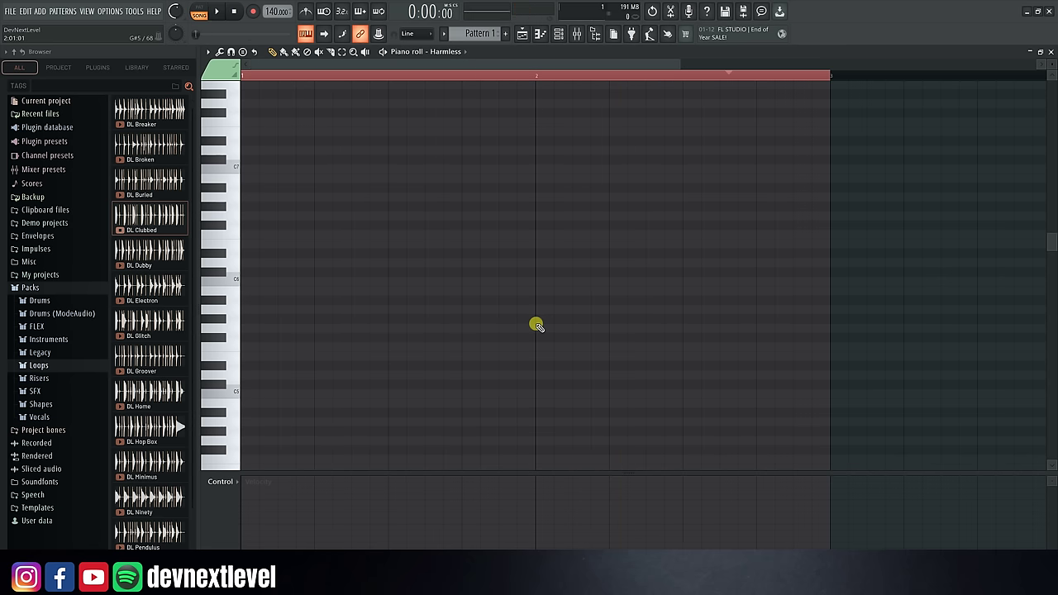
Step: Audition Harmless keys down to C5 and play the drum loop to find a starting note and rhythm
scroll(233, 263, down, 2)
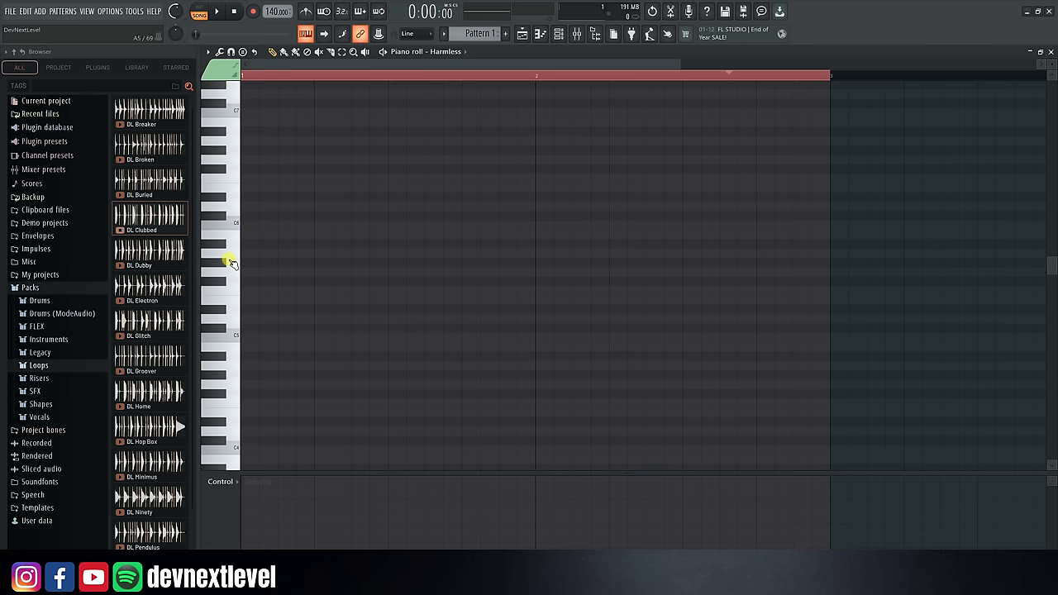
click(235, 273)
drag(231, 281, 237, 339)
click(235, 338)
click(234, 337)
key(space)
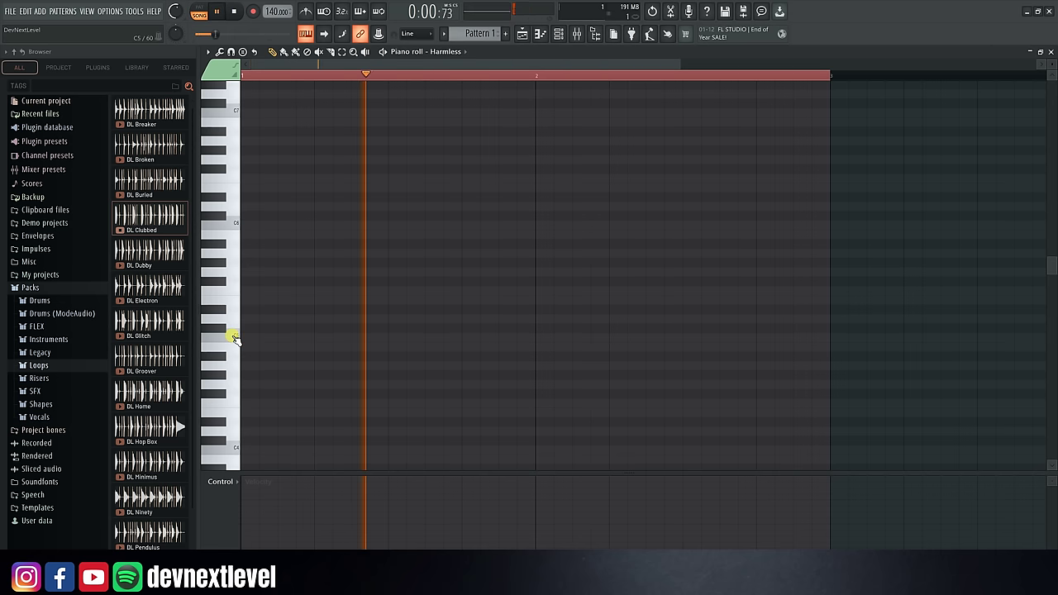
key(space)
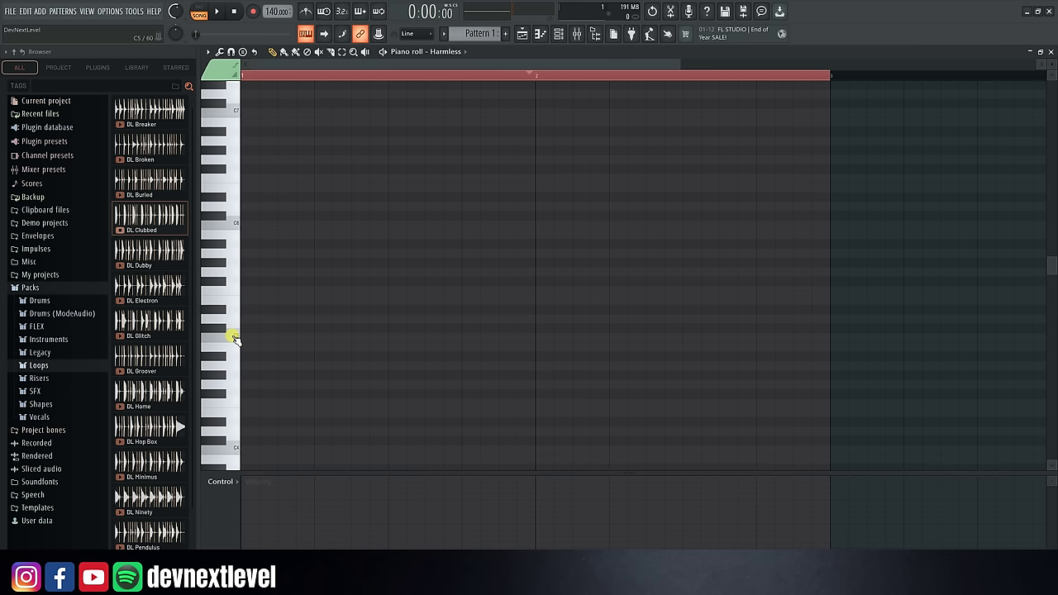
key(space)
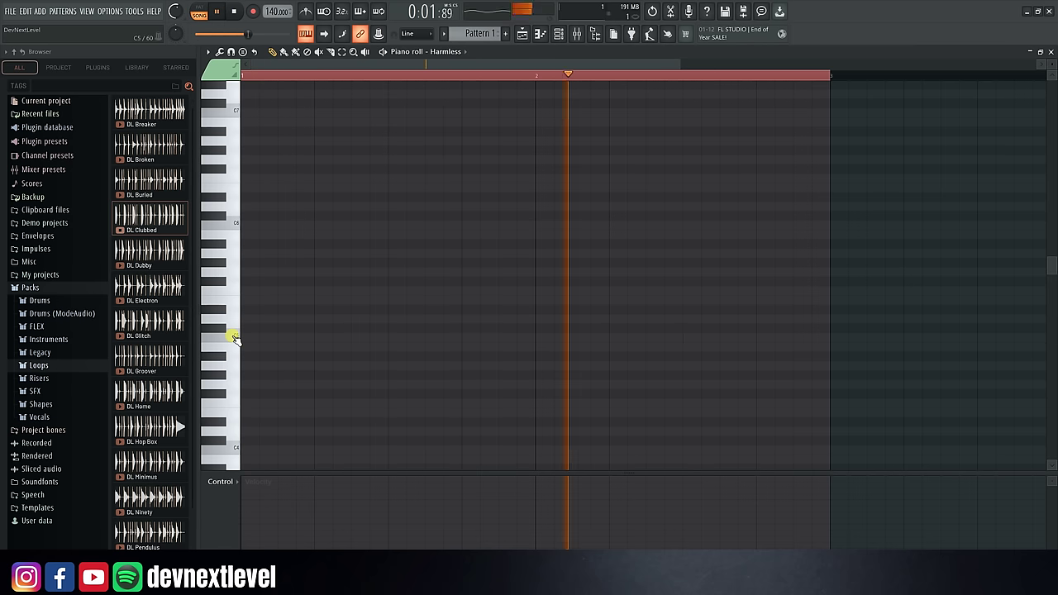
key(space)
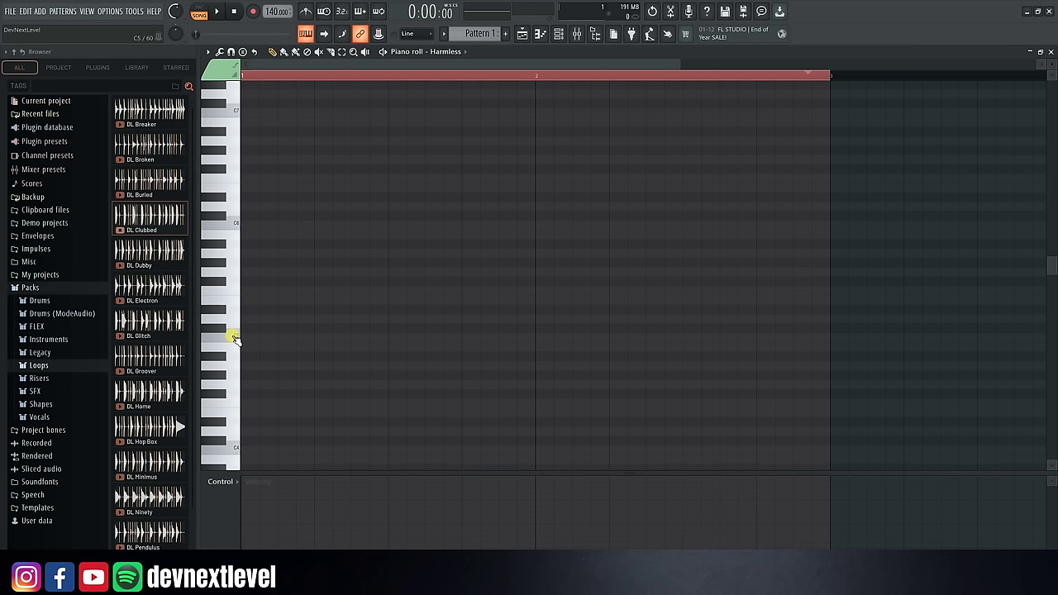
Step: Place one-step C5 notes at 1:01 and 1:02 and D#5 notes at 1:03 and 1:04
key(ctrl+s)
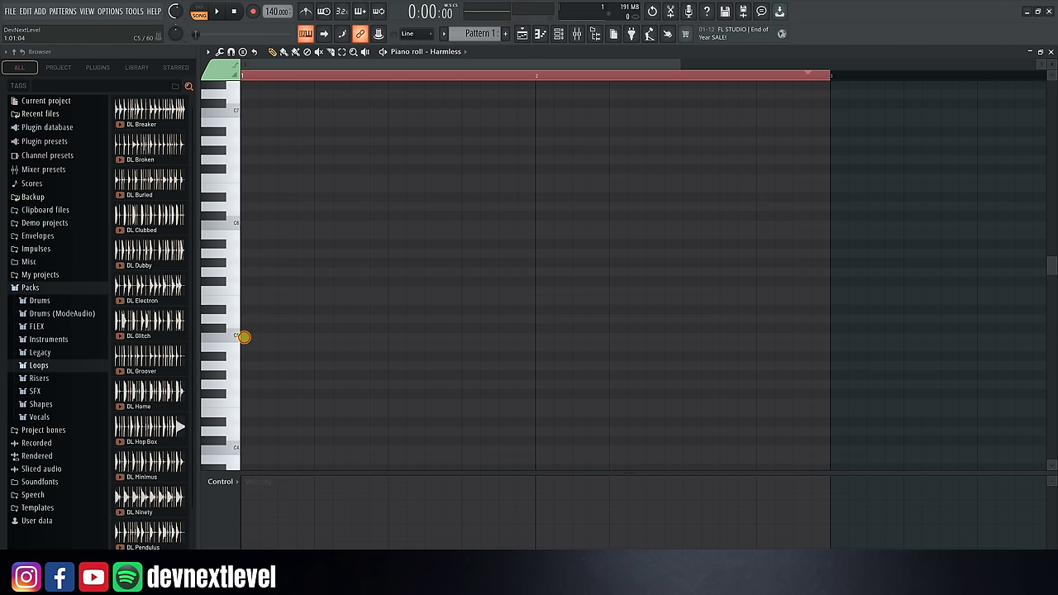
click(245, 338)
click(265, 337)
click(285, 310)
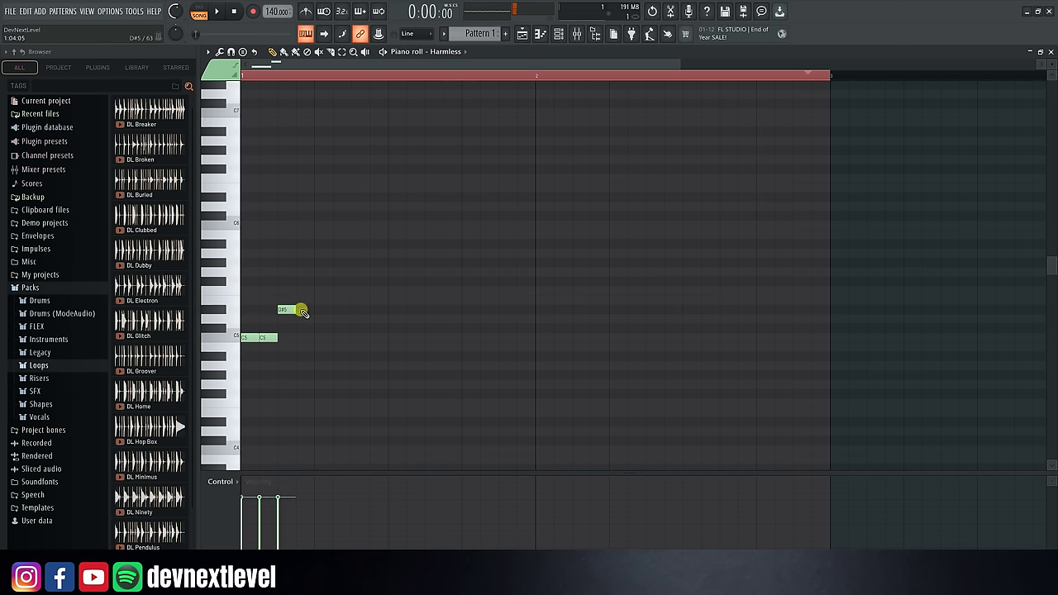
click(303, 311)
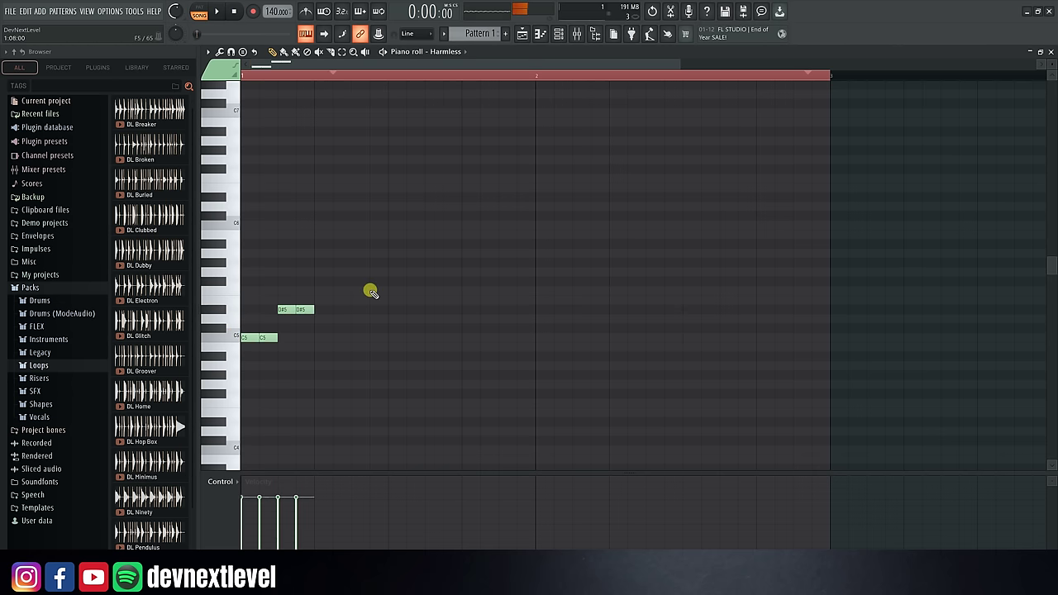
Step: Play the first four notes, then add one-step pairs of C5 at 1:05–1:06, D#5 at 1:07–1:08 and C5 at 1:09–1:10
key(space)
key(space)
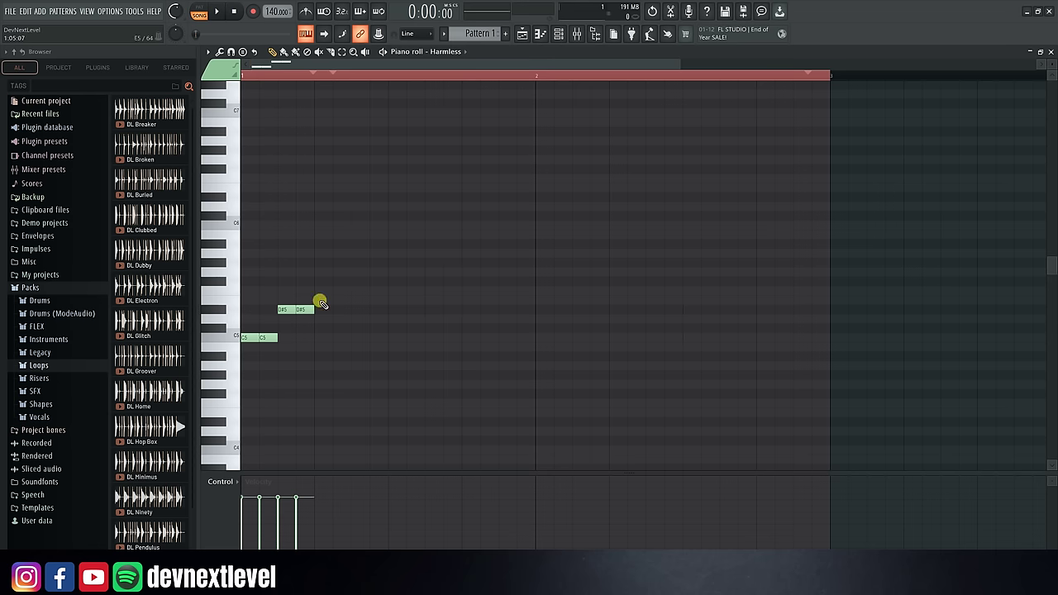
click(320, 338)
click(340, 338)
click(357, 311)
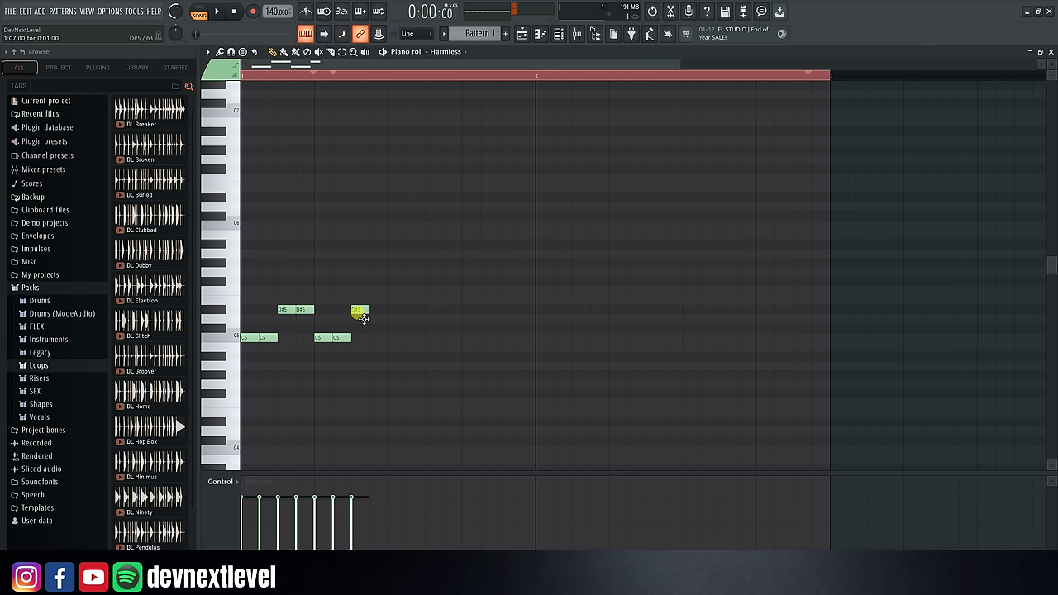
click(377, 310)
click(394, 337)
click(413, 337)
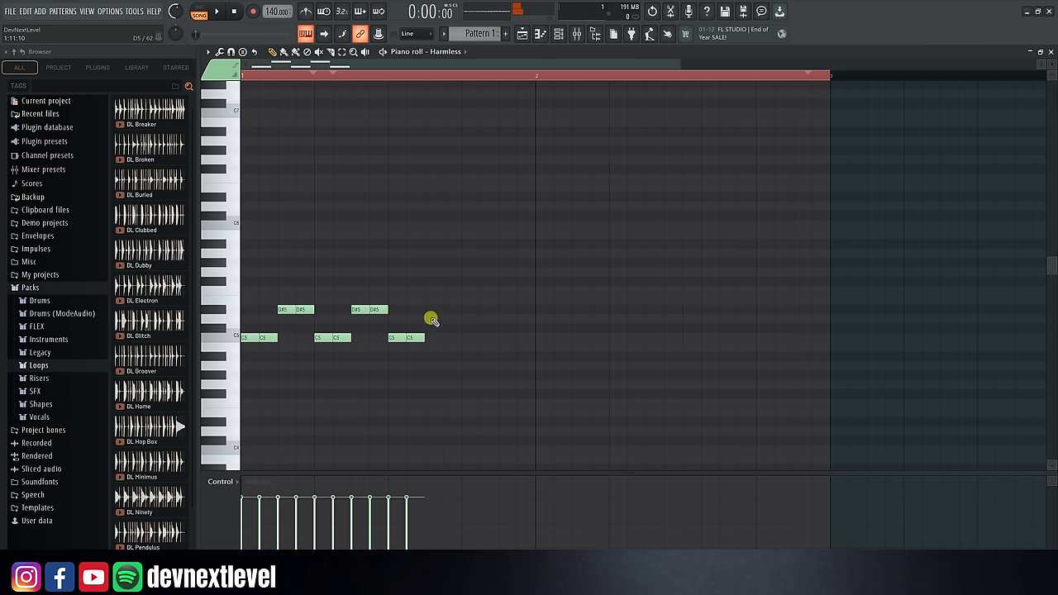
Step: Finish bar 1 with one-step pairs of D#5 at 1:11–1:12, C5 at 1:13–1:14 and D#5 at 1:15–1:16, and play it
click(431, 310)
click(447, 310)
click(467, 338)
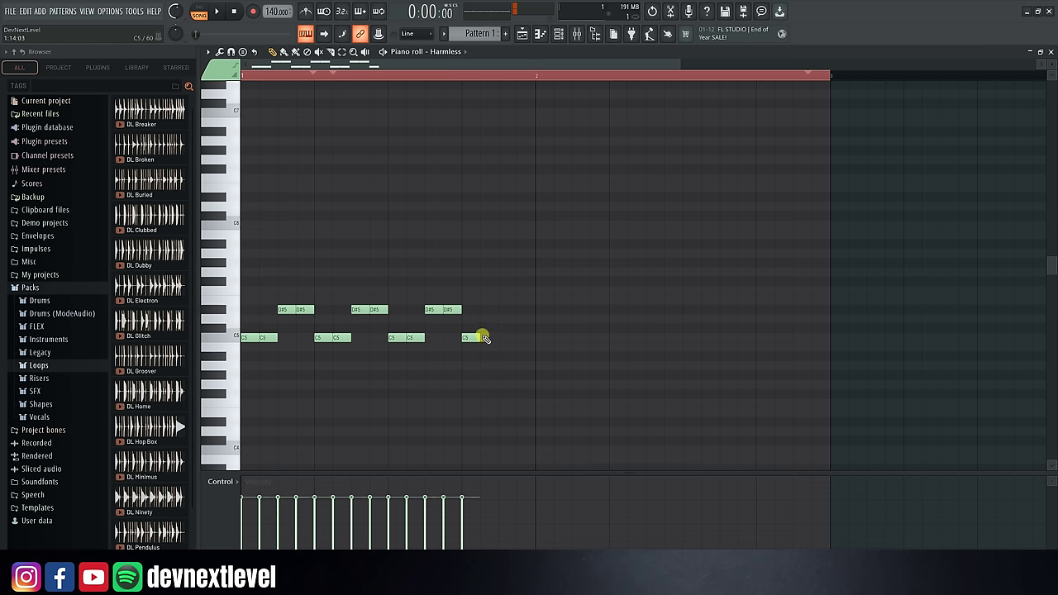
click(484, 337)
click(505, 310)
click(522, 310)
key(space)
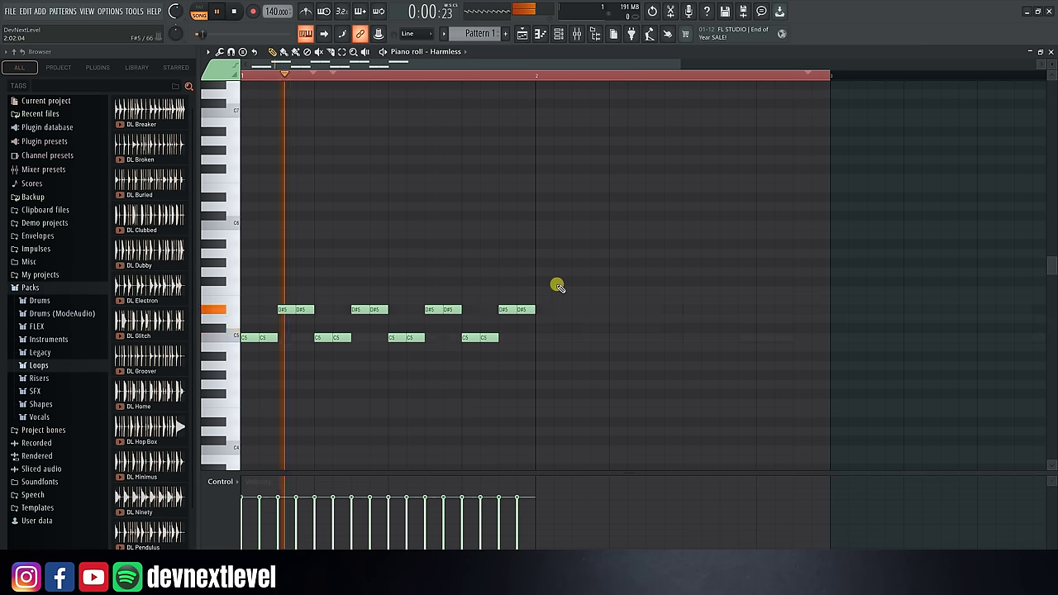
key(space)
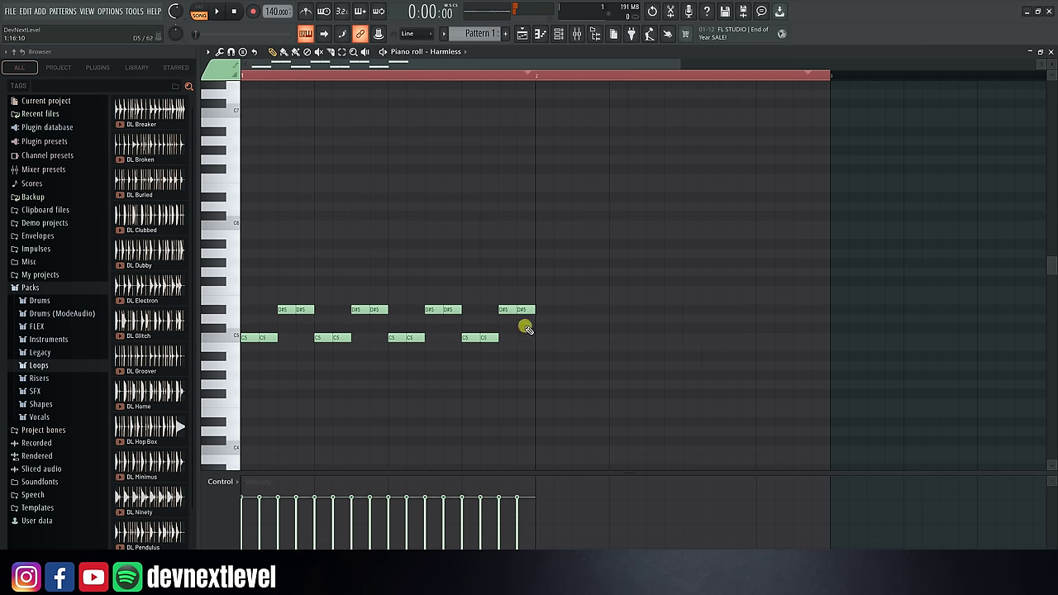
Step: Start bar 2 with one-step A#4 notes at 2:01 and 2:02 and D5 notes at 2:03 and 2:04
click(541, 356)
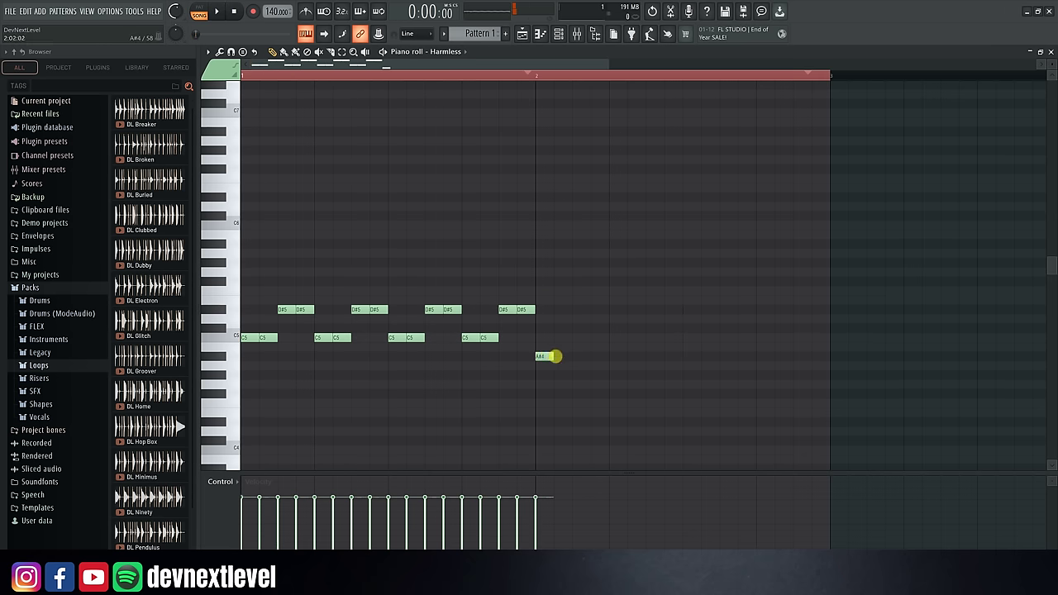
click(559, 357)
click(569, 337)
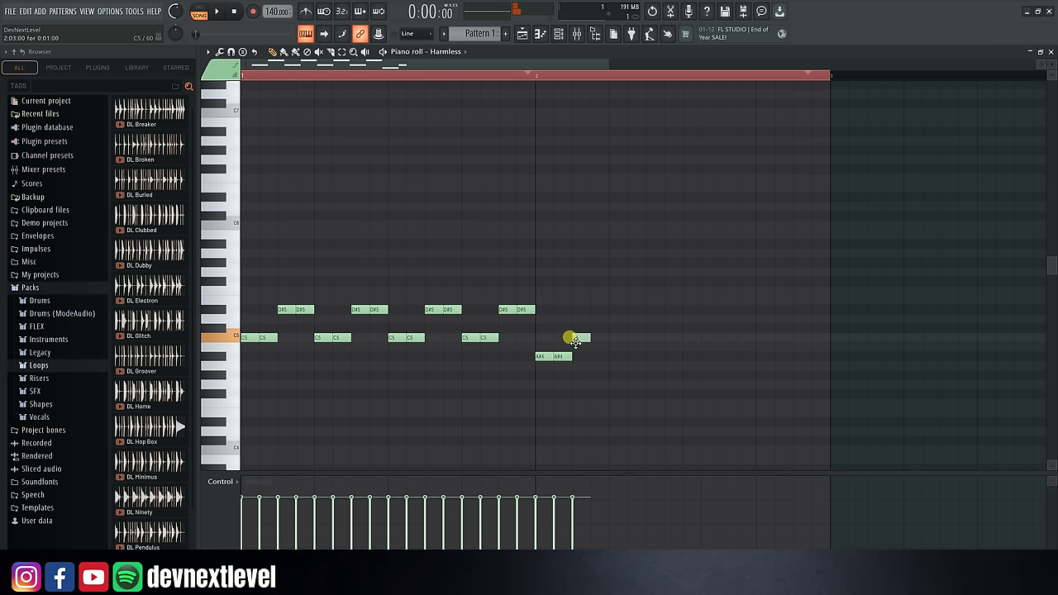
drag(575, 341, 585, 320)
click(594, 319)
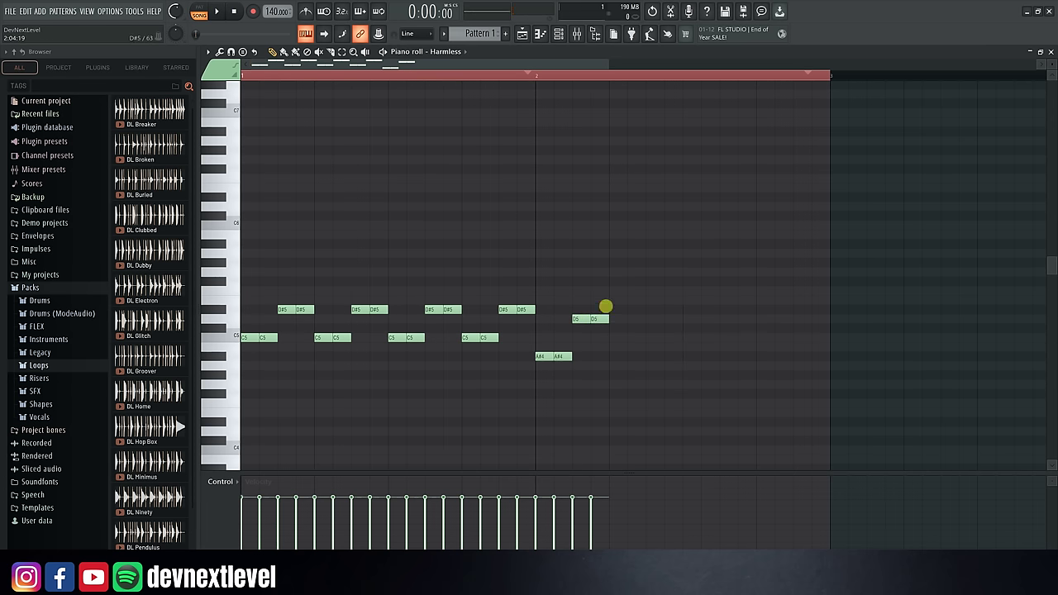
Step: Duplicate the A#4 and D5 pairs until they fill bar 2, and play both bars with the drum loop
drag(614, 303, 613, 359)
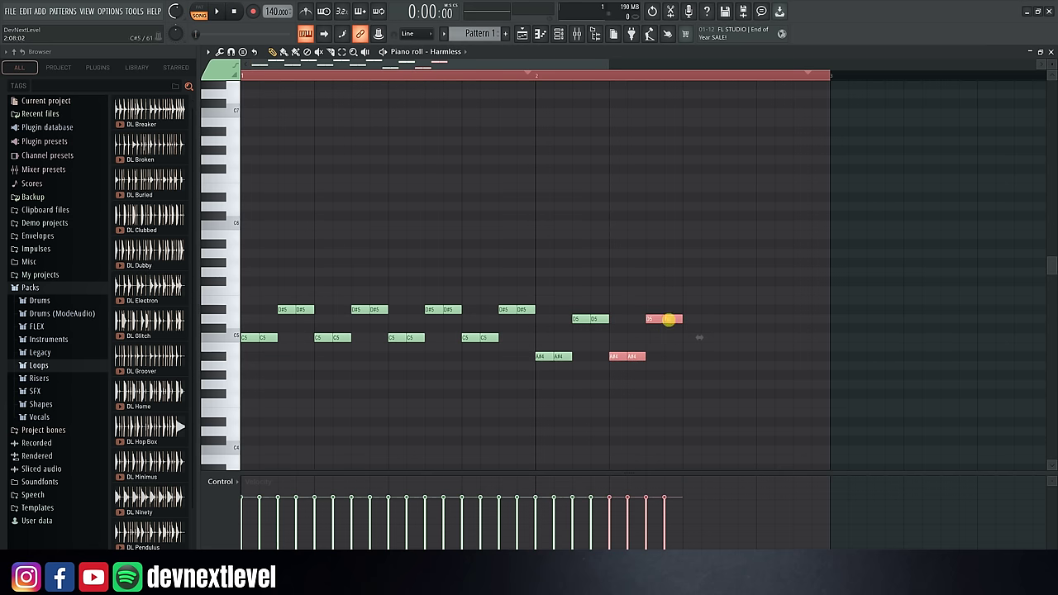
drag(700, 279, 692, 359)
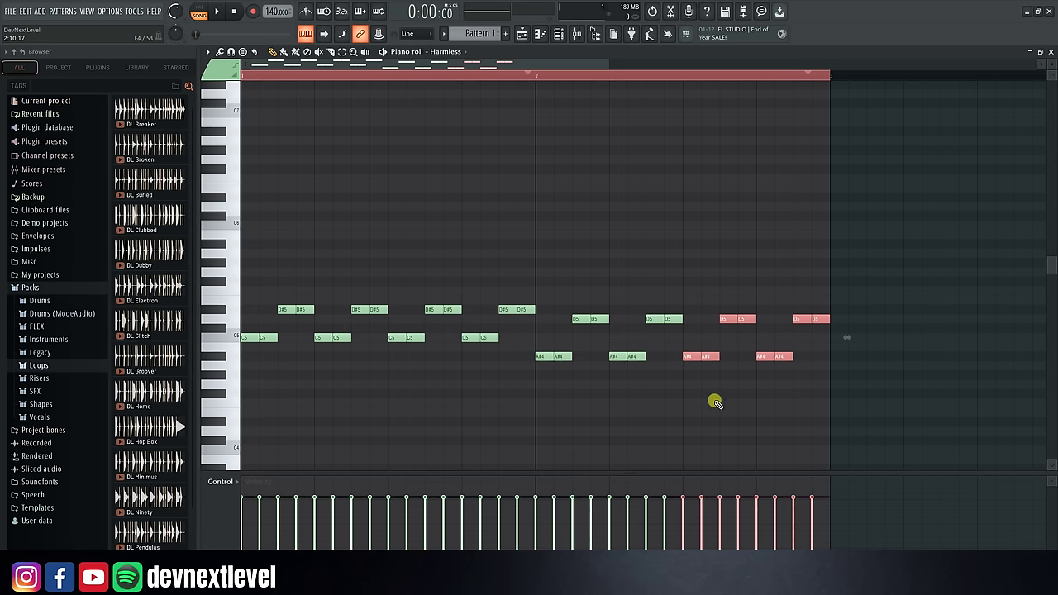
click(716, 402)
key(space)
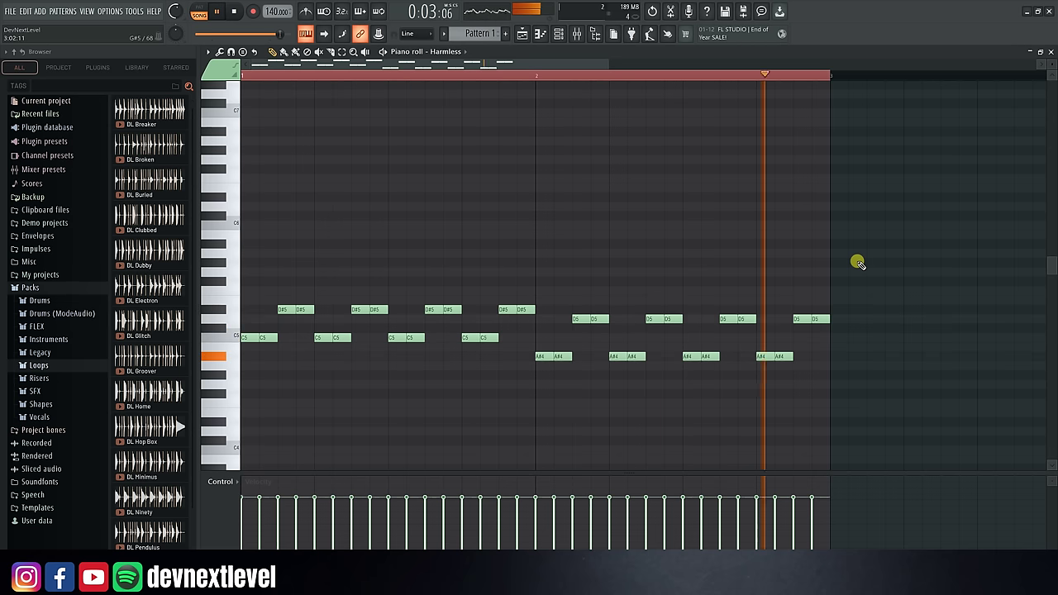
key(space)
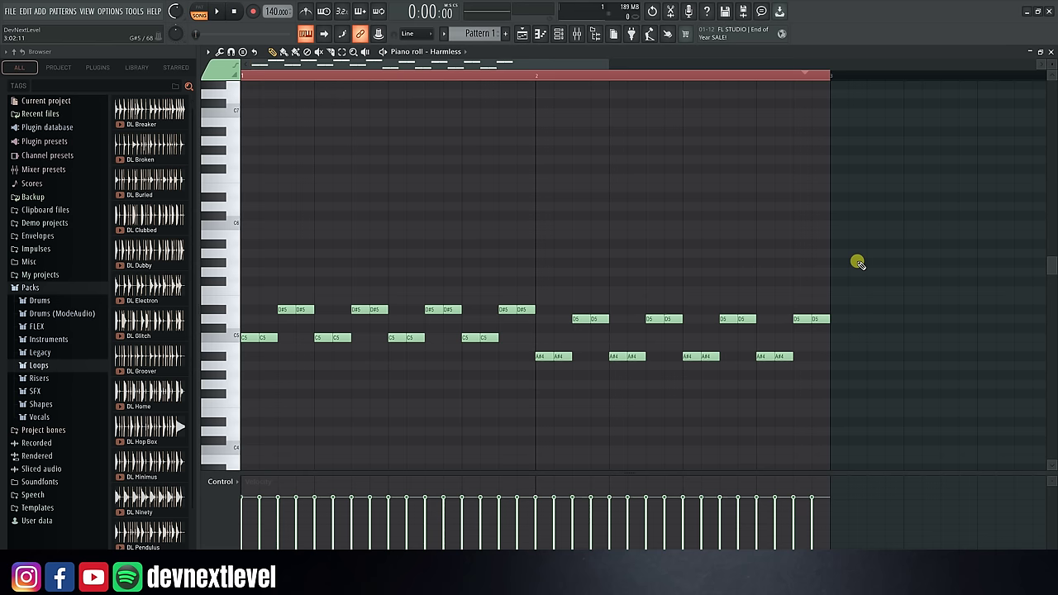
key(space)
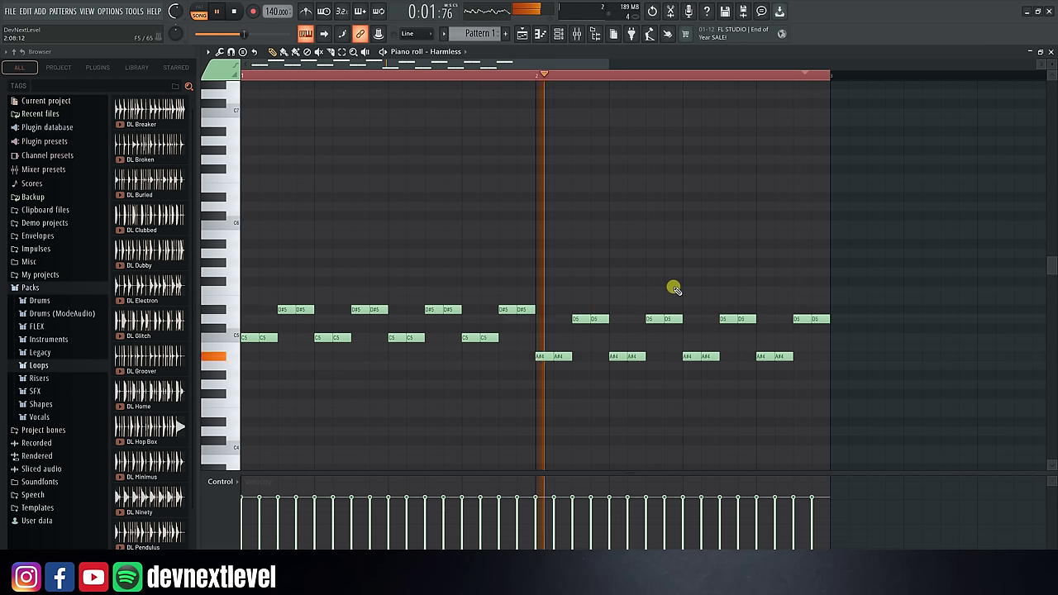
key(space)
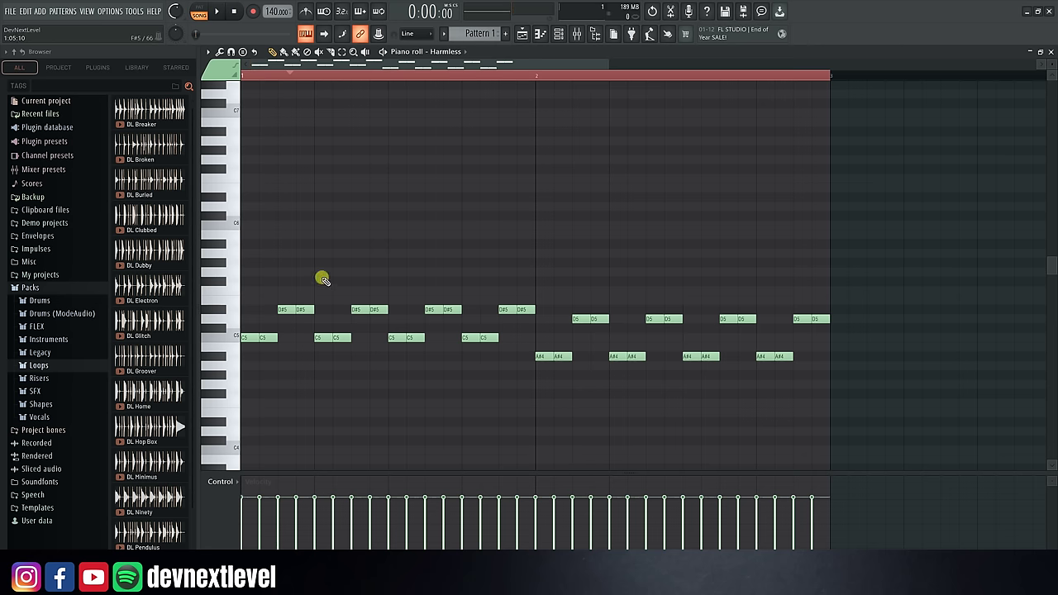
Step: Replace the two C5 notes at 1:05 and 1:06 with G5 notes and play the result
drag(322, 335, 324, 273)
click(339, 273)
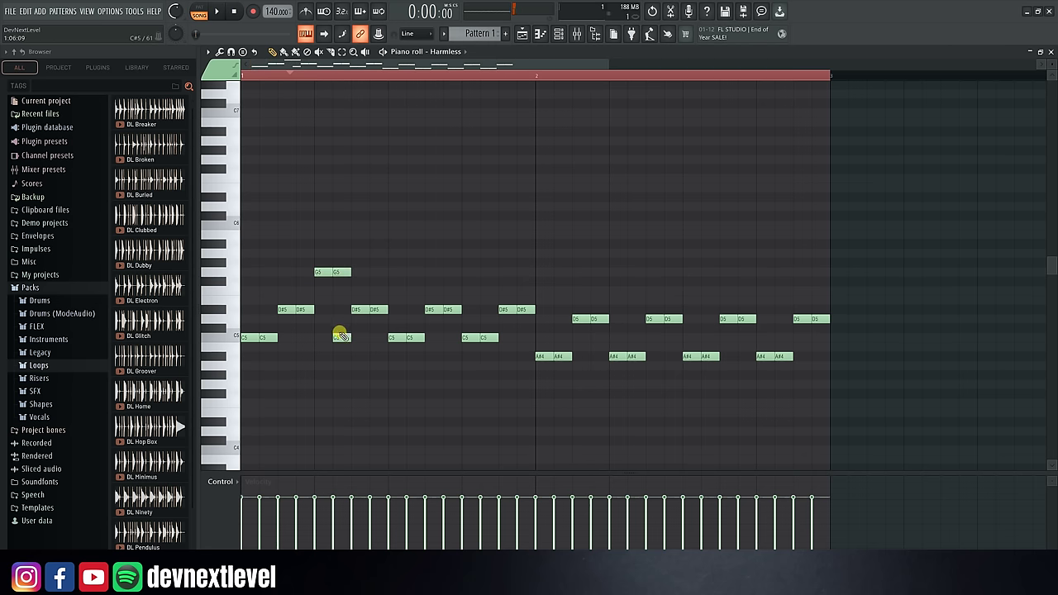
right_click(340, 336)
key(space)
key(space)
key(space)
Step: Replace the two C5 notes at 1:13 and 1:14 with F5 notes and play the melody
click(465, 288)
drag(486, 293, 499, 294)
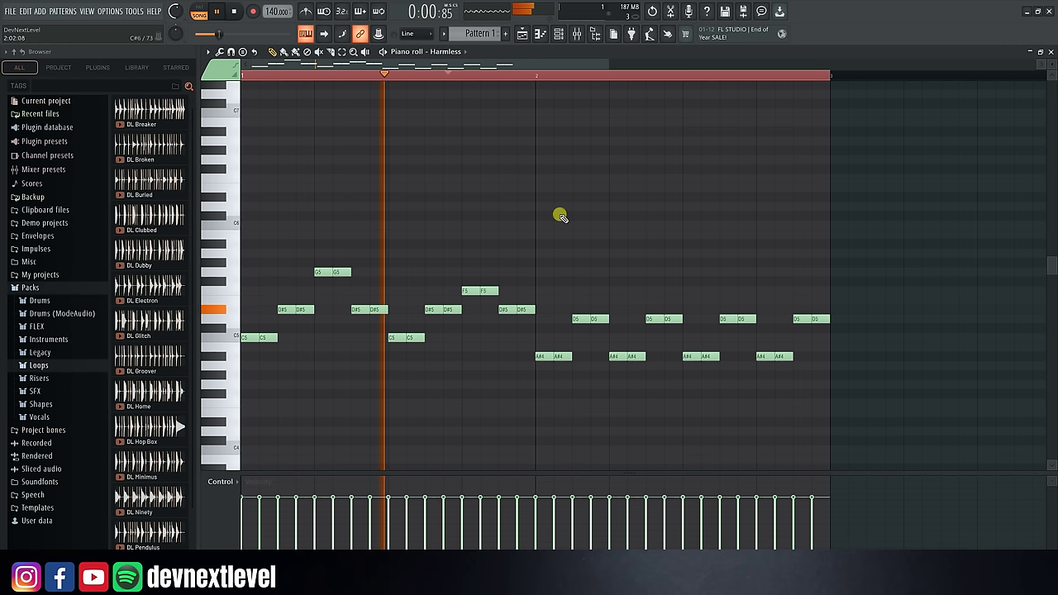
key(space)
key(space)
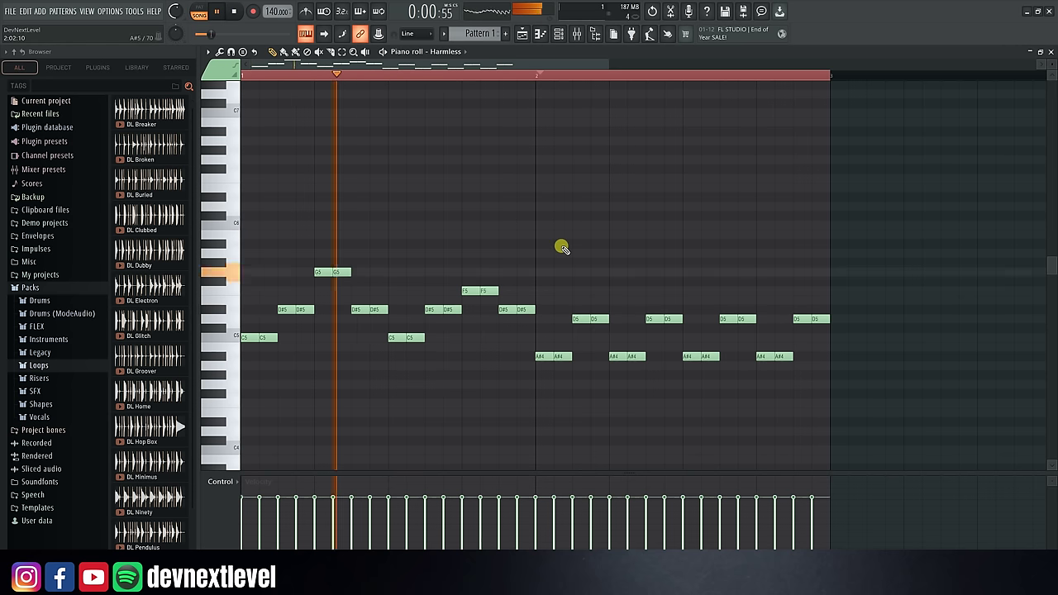
key(space)
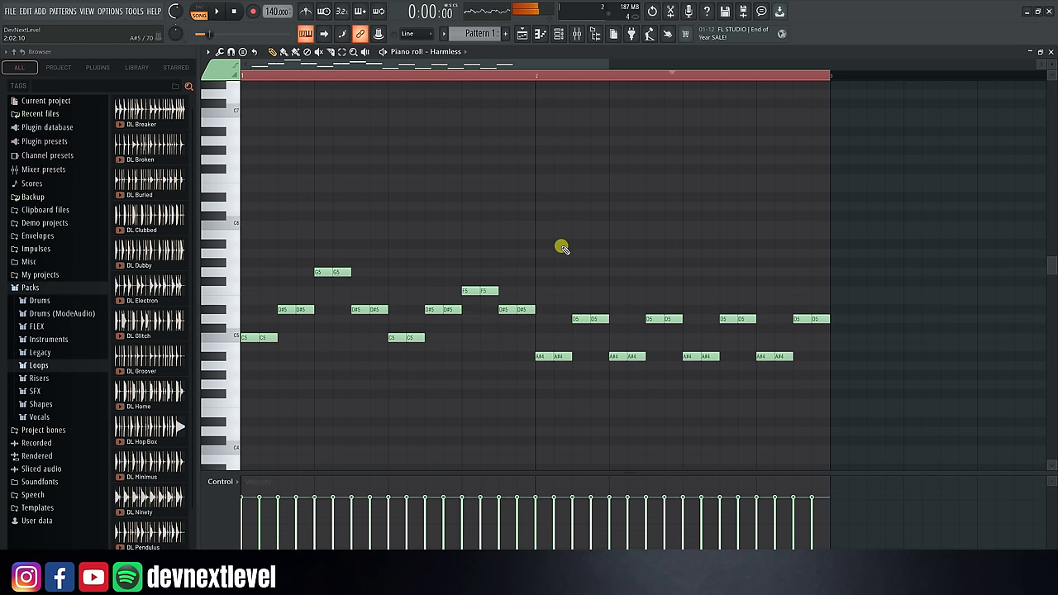
key(space)
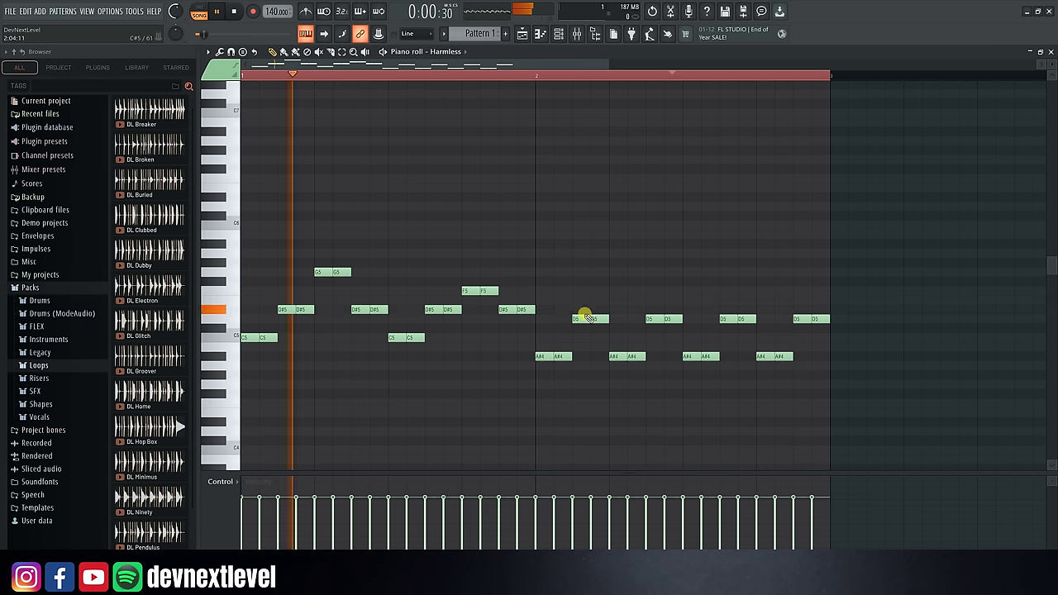
key(space)
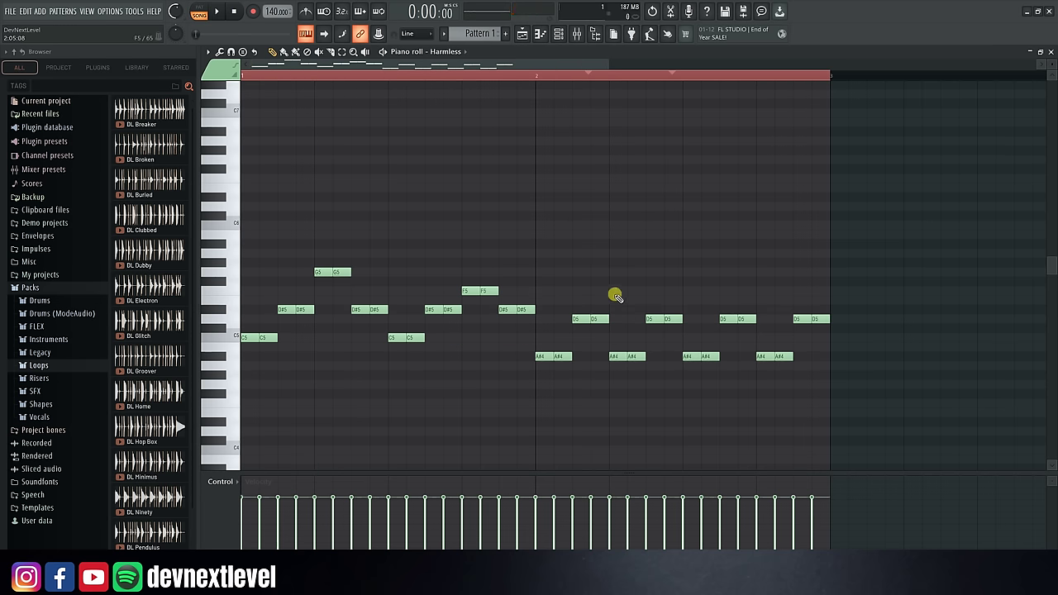
Step: Change the pair at 2:05–2:06 to D#5 and the pair at 2:07–2:08 to F5, and play the melody
mouse_move(614, 293)
mouse_down()
mouse_move(622, 313)
mouse_move(642, 289)
mouse_move(649, 300)
mouse_up()
right_click(617, 303)
drag(616, 357, 670, 289)
key(space)
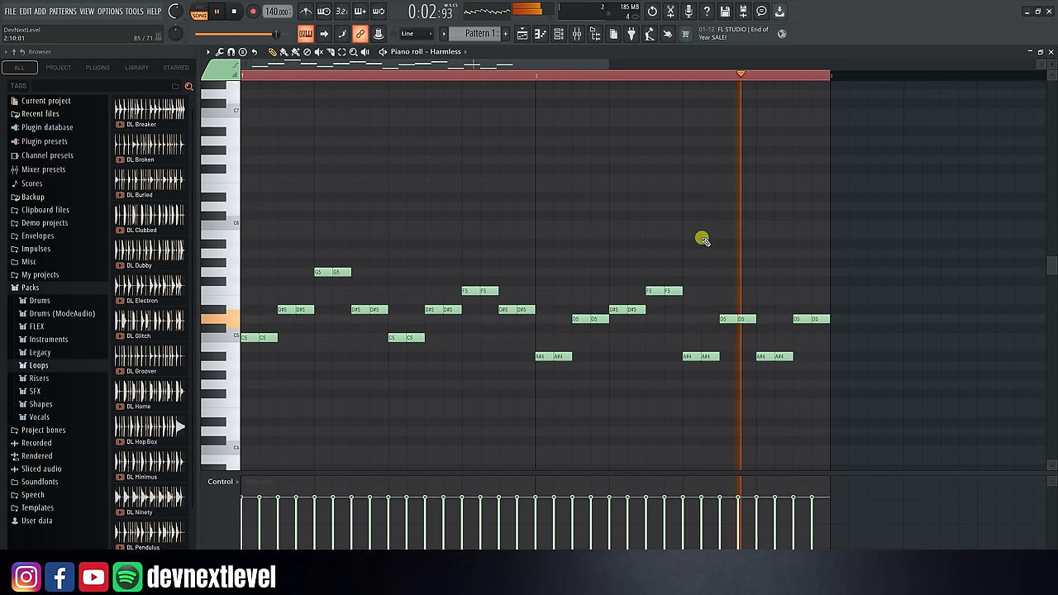
key(space)
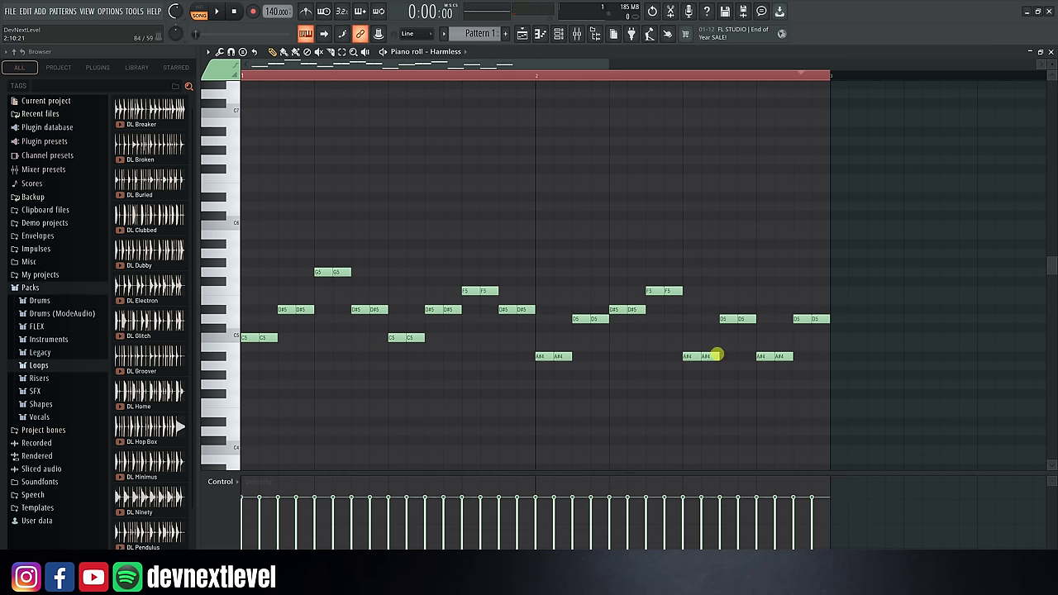
Step: Delete all A#4 and D5 notes in the second half of bar 2, from 2:09 to 2:16
right_click(691, 356)
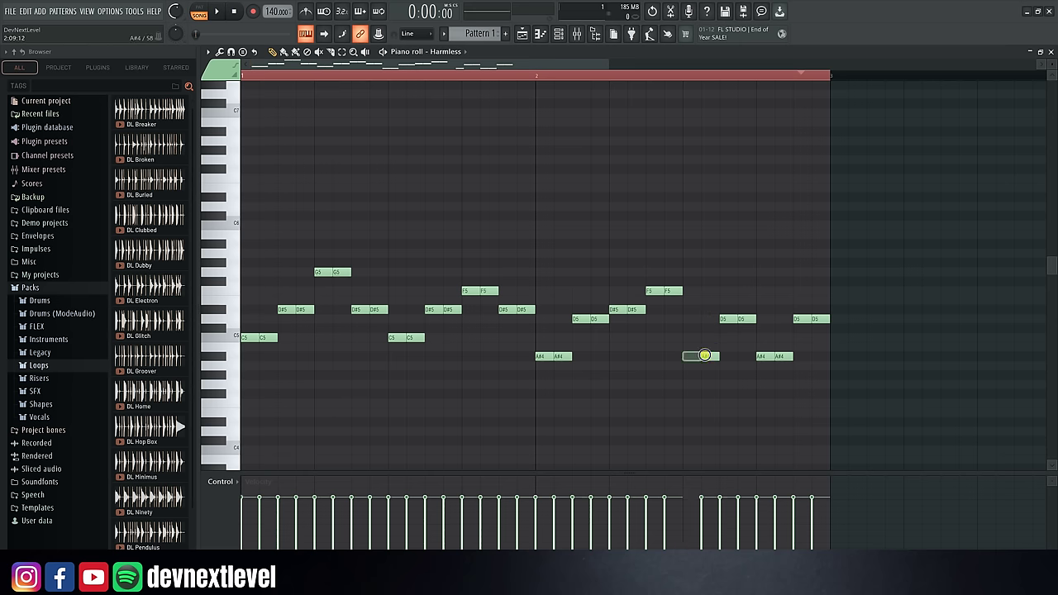
right_click(707, 357)
right_click(726, 319)
right_click(746, 319)
right_click(800, 319)
right_click(761, 356)
right_click(819, 319)
right_click(781, 357)
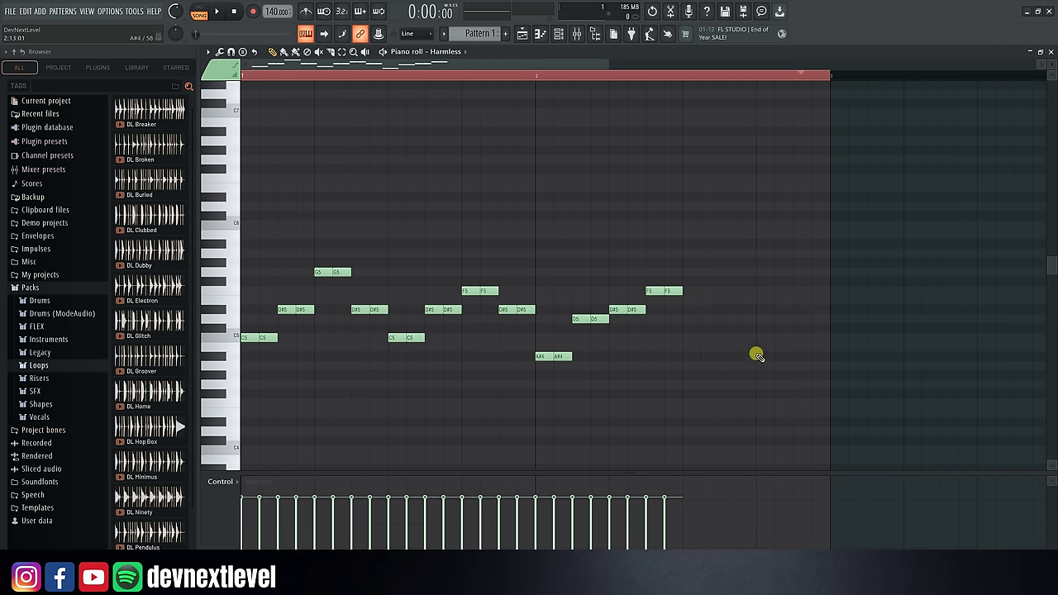
Step: Fill 2:09 to 2:16 with descending one-step pairs of G5, F5, D#5 and C5, and play the melody
drag(687, 295, 690, 274)
click(722, 290)
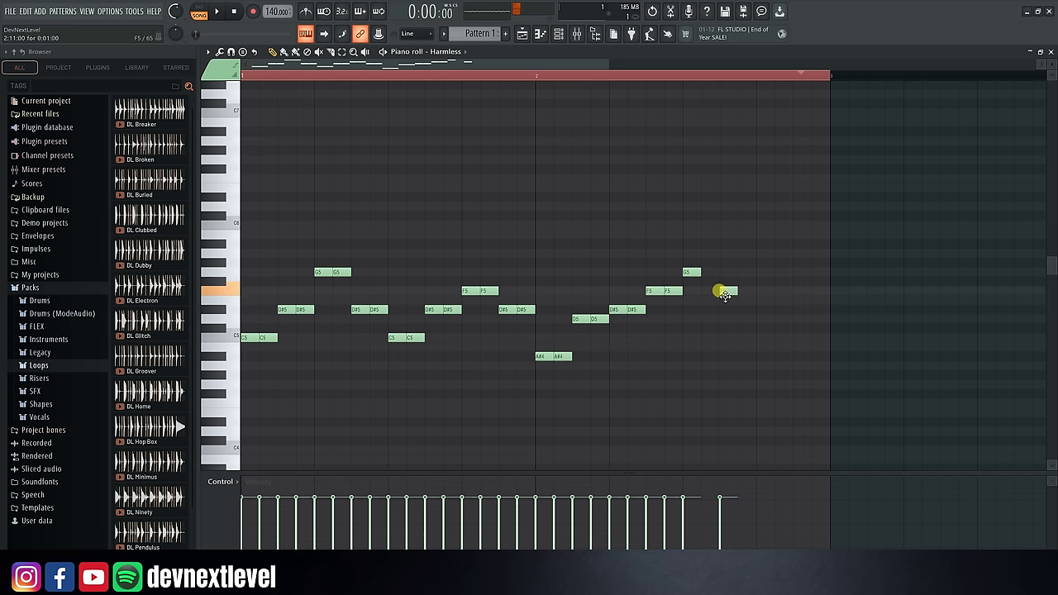
click(759, 310)
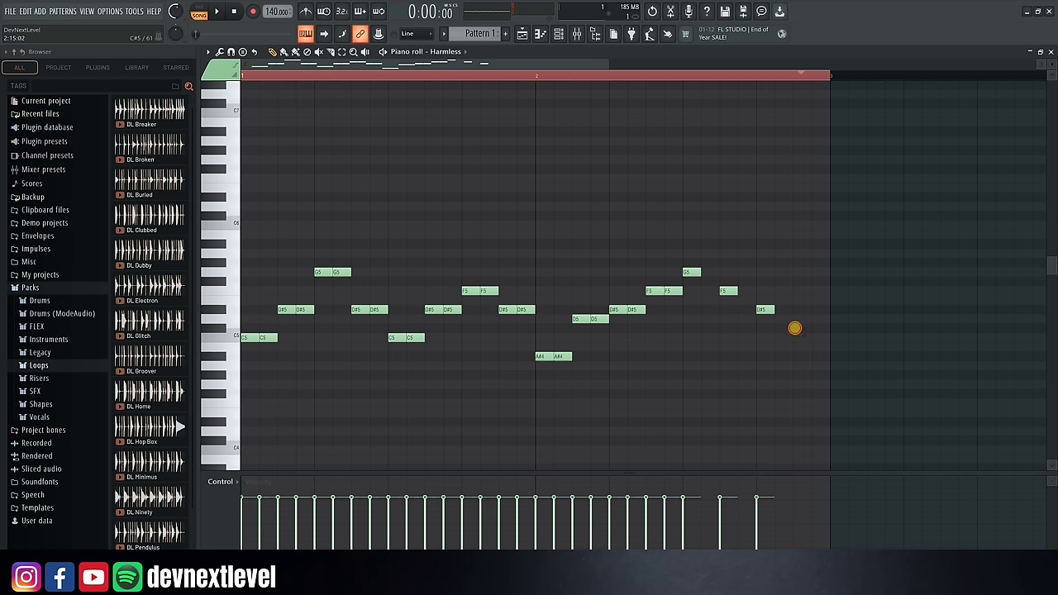
drag(794, 328, 801, 349)
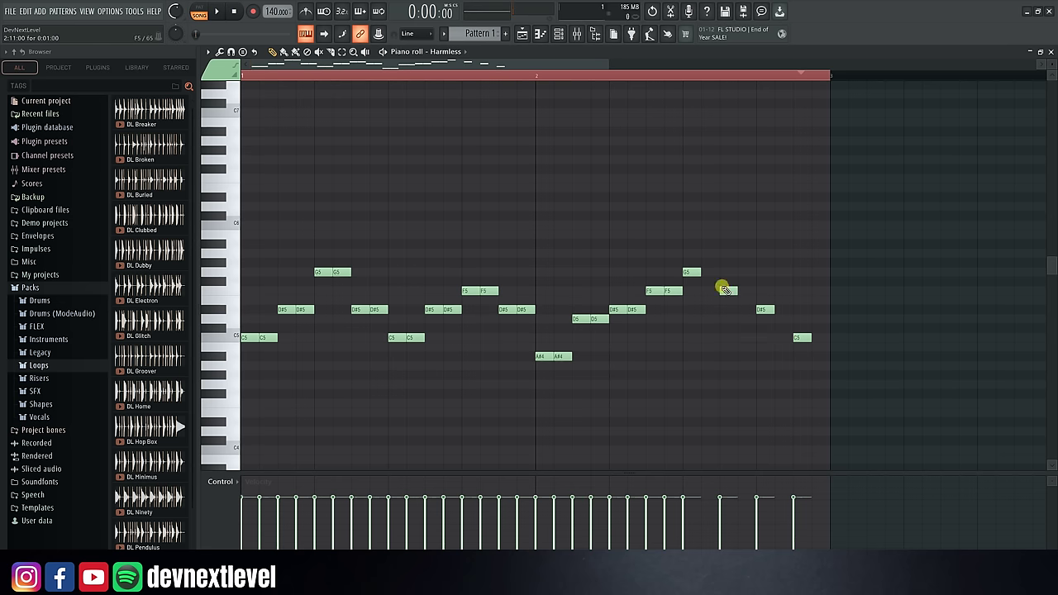
click(704, 273)
click(742, 291)
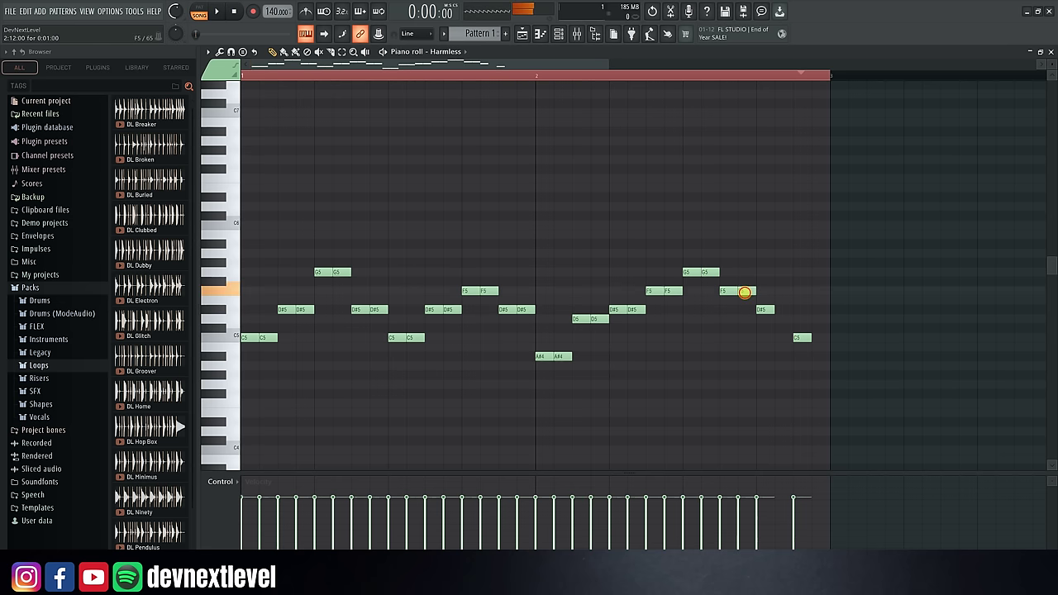
click(778, 310)
click(815, 337)
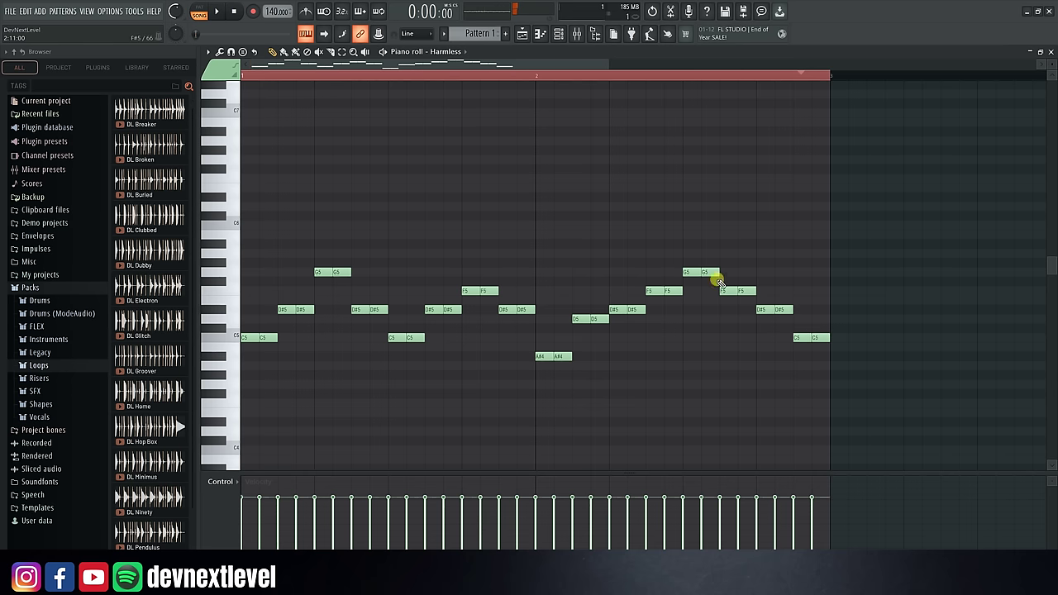
key(space)
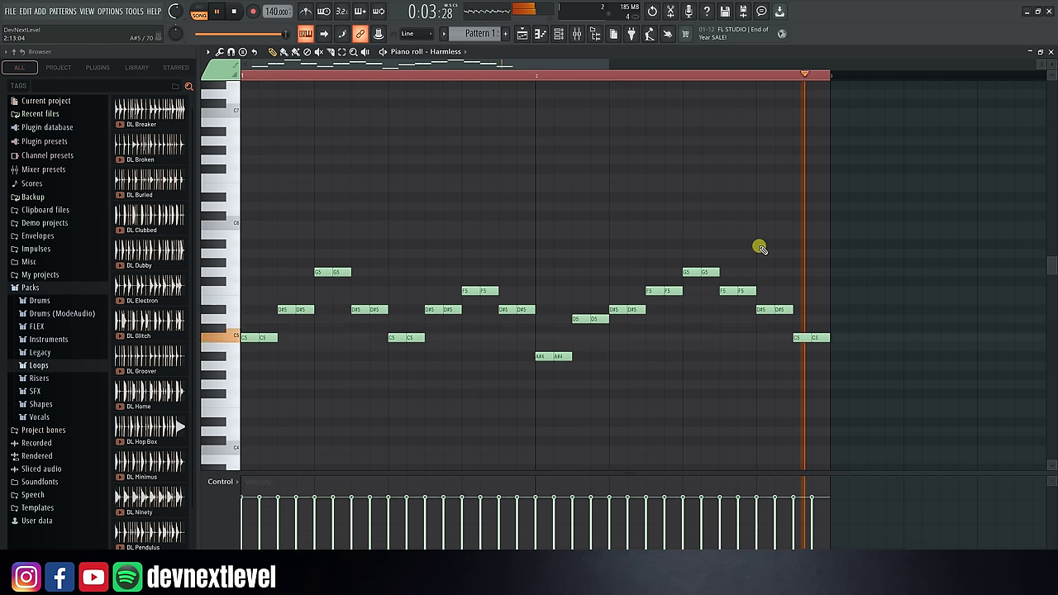
key(space)
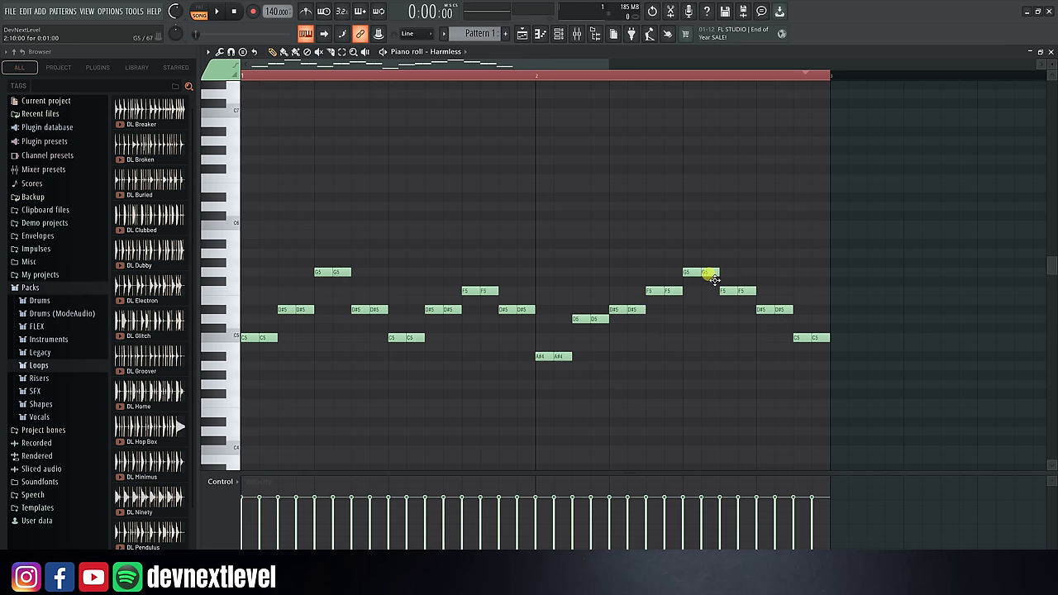
Step: Change the notes at 2:10, 2:12, 2:14 and 2:16 to D#5, C6, G5 and F5, and play the melody
drag(715, 279, 712, 312)
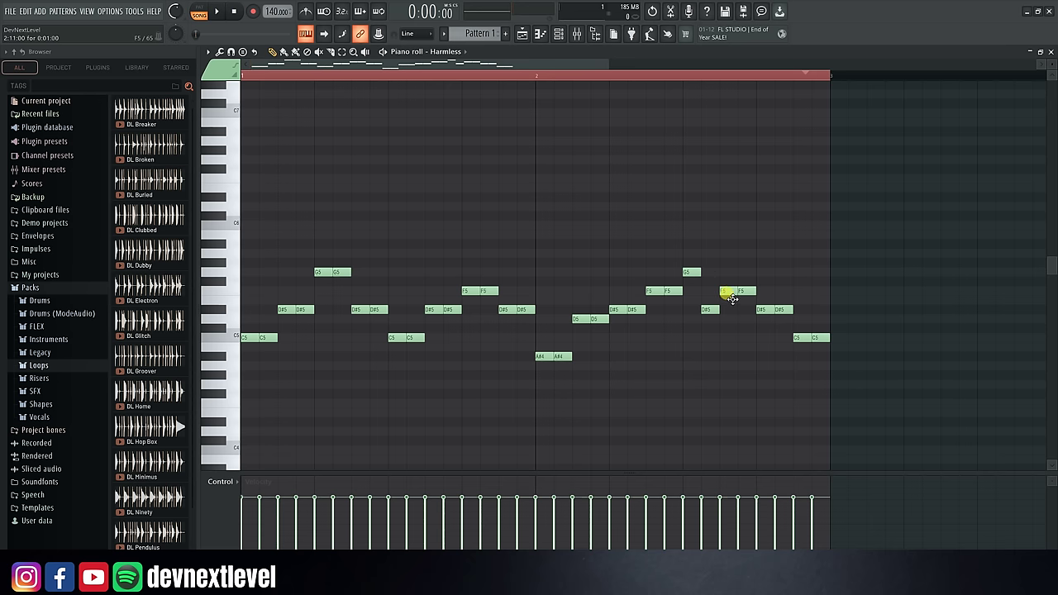
drag(748, 296, 736, 221)
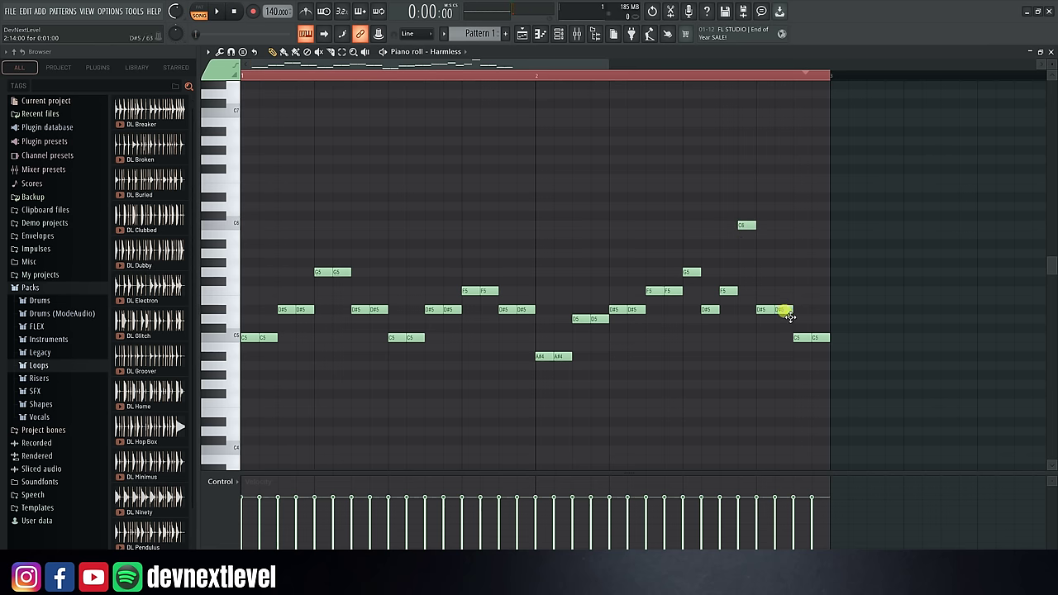
drag(783, 305, 782, 272)
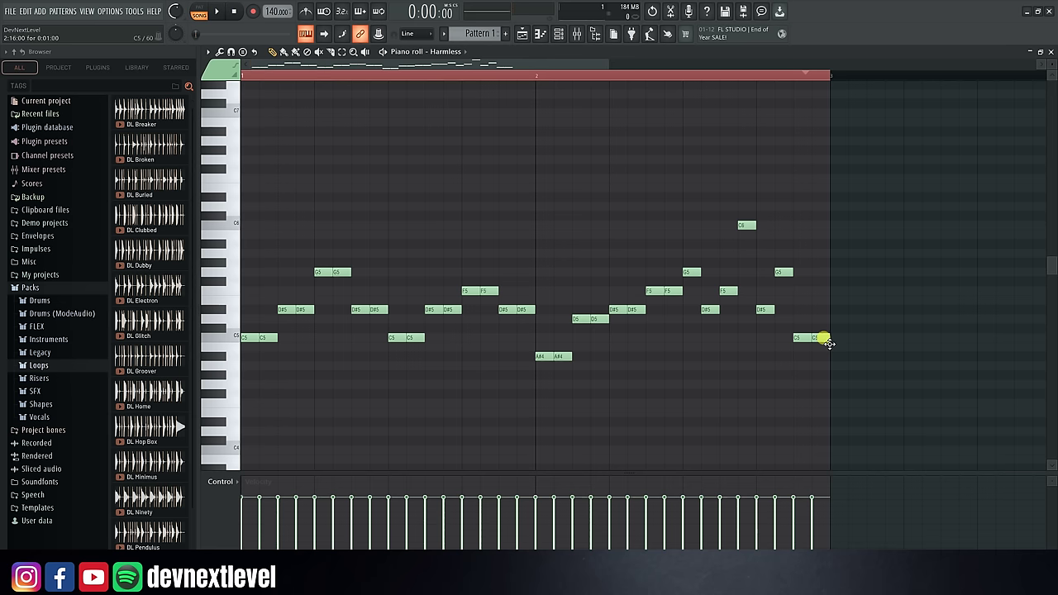
drag(823, 335, 820, 290)
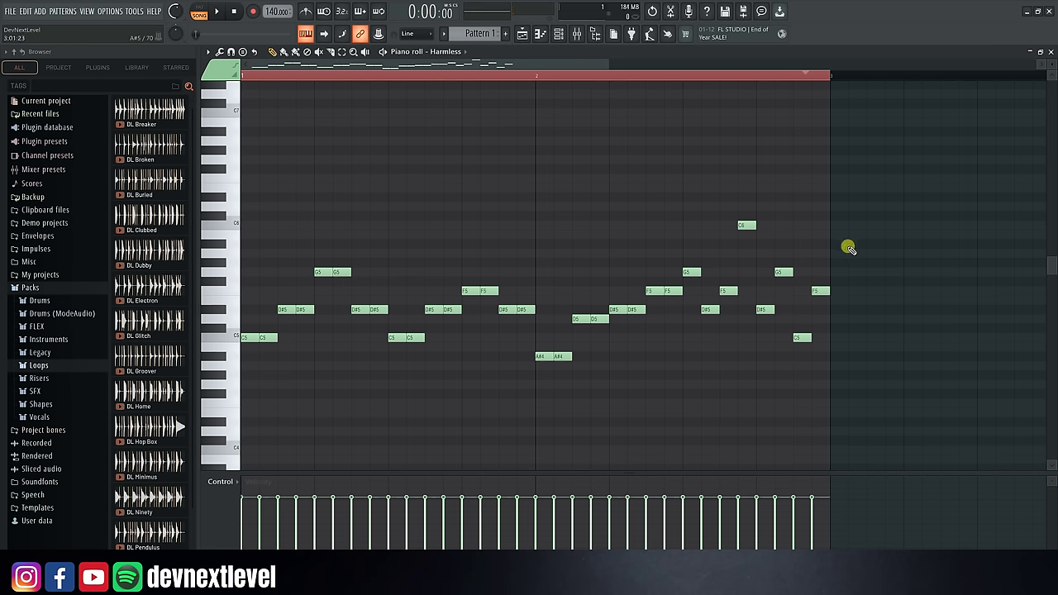
key(space)
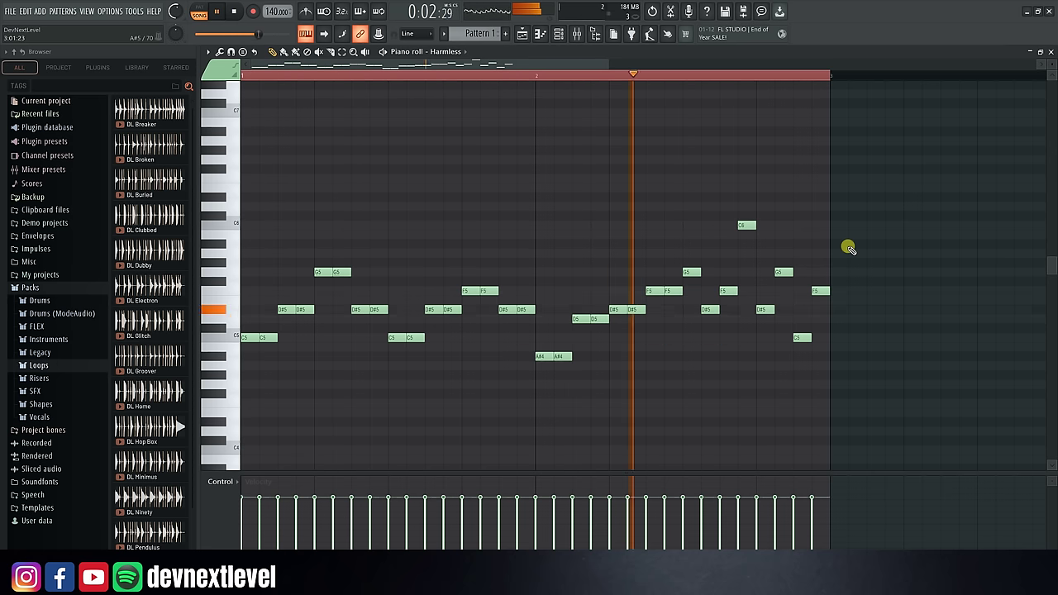
key(space)
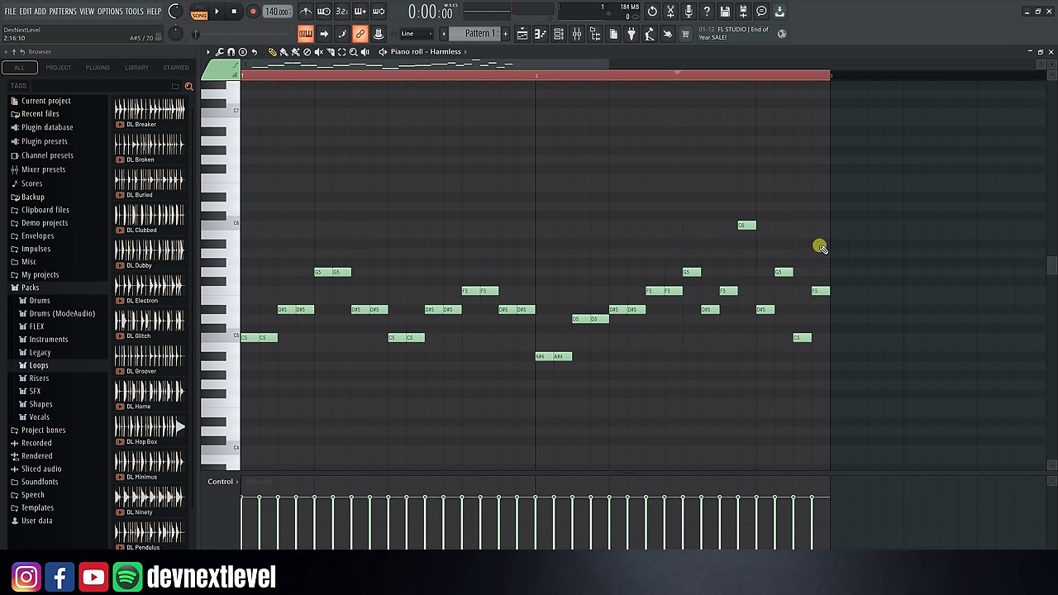
Step: Delete all notes from the Harmless melody and set the tempo to 90 BPM
key(ctrl+a)
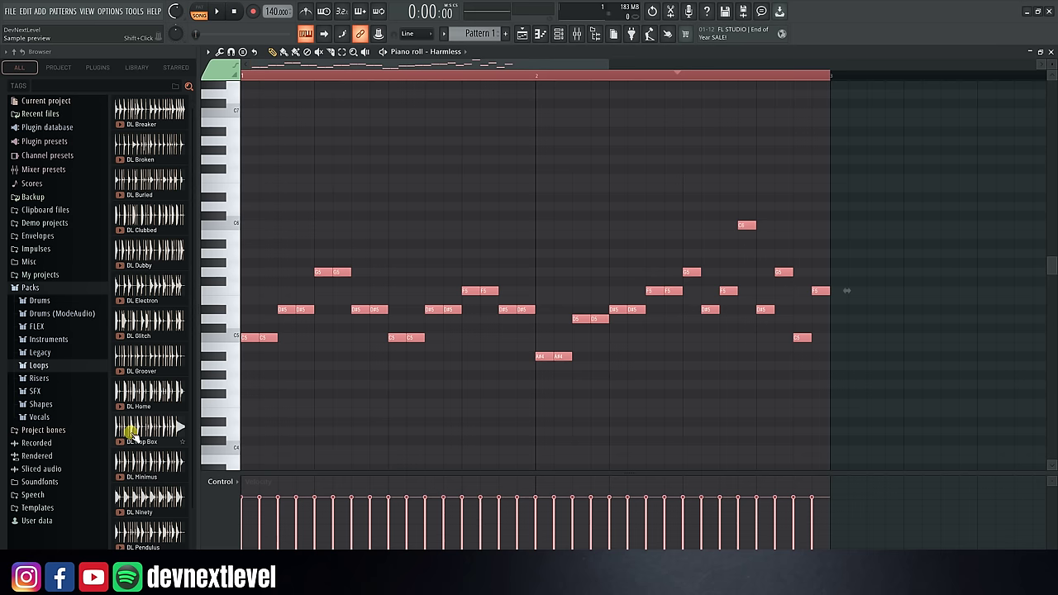
key(Delete)
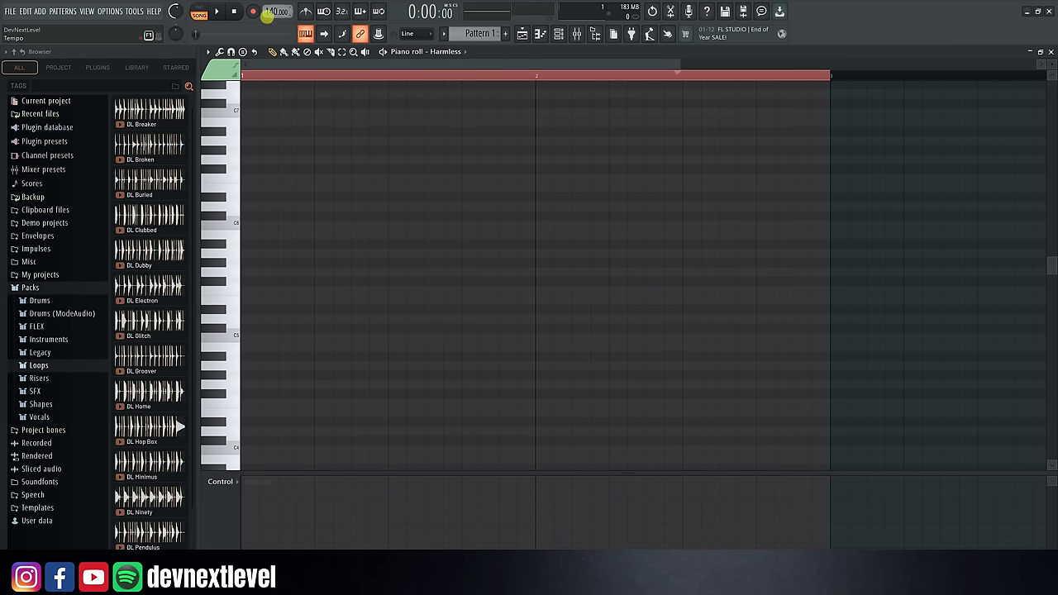
right_click(268, 13)
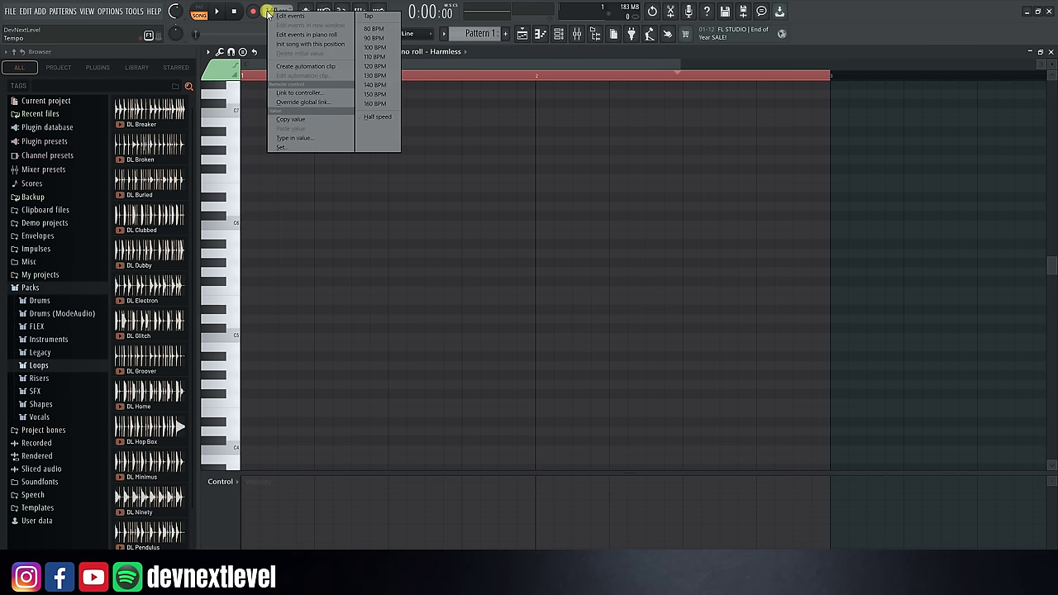
click(374, 38)
click(546, 321)
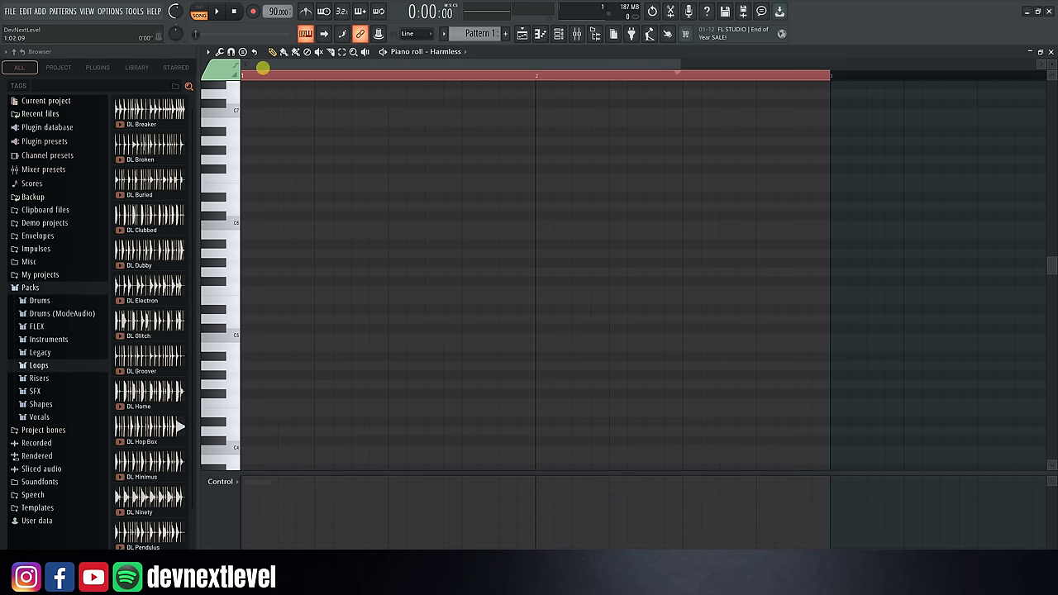
Step: Turn on the metronome and listen to its beat over the empty pattern
click(304, 13)
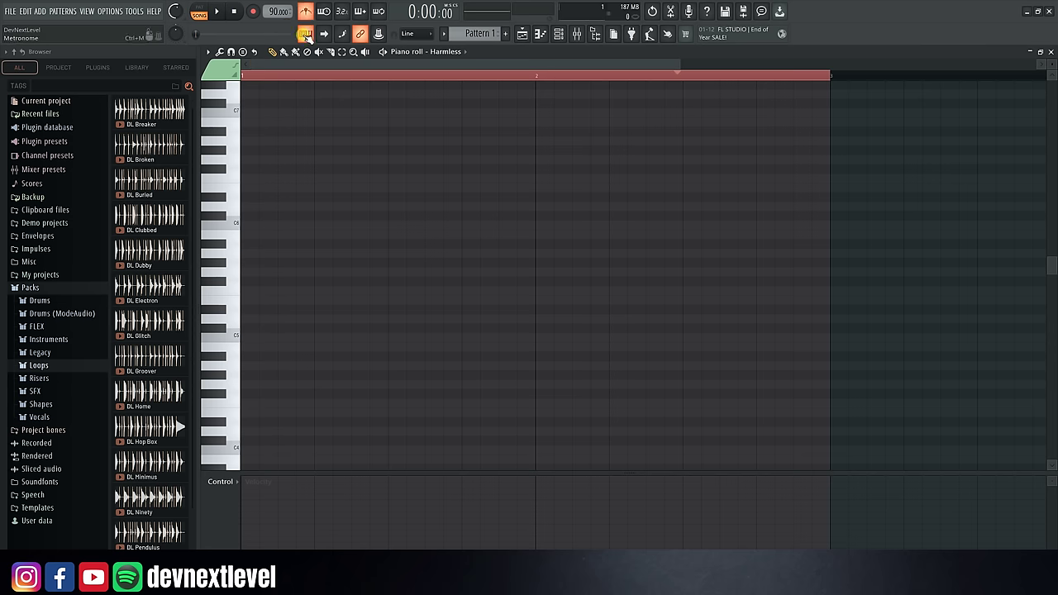
key(space)
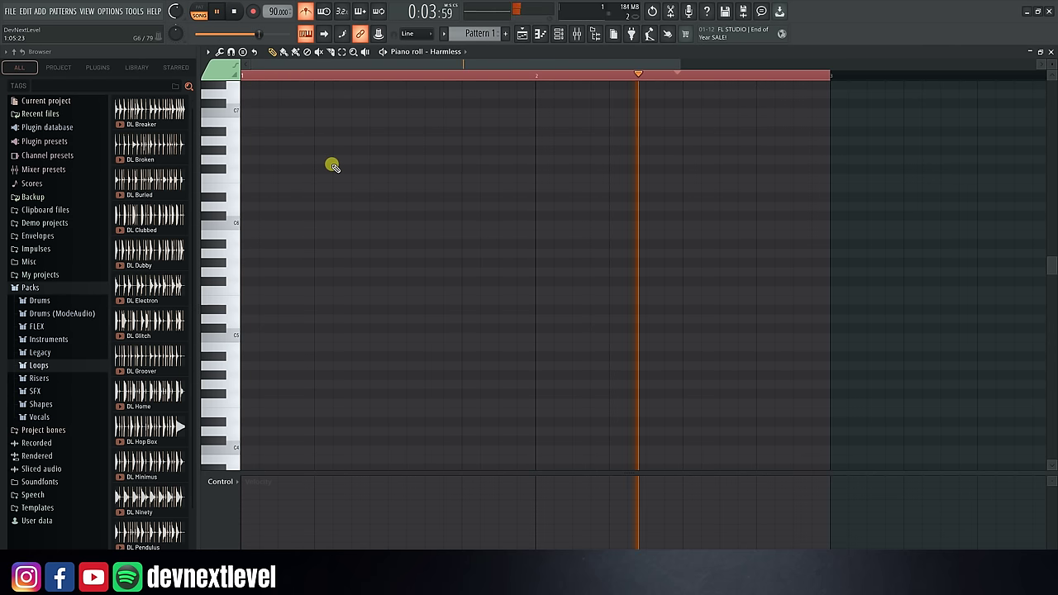
key(space)
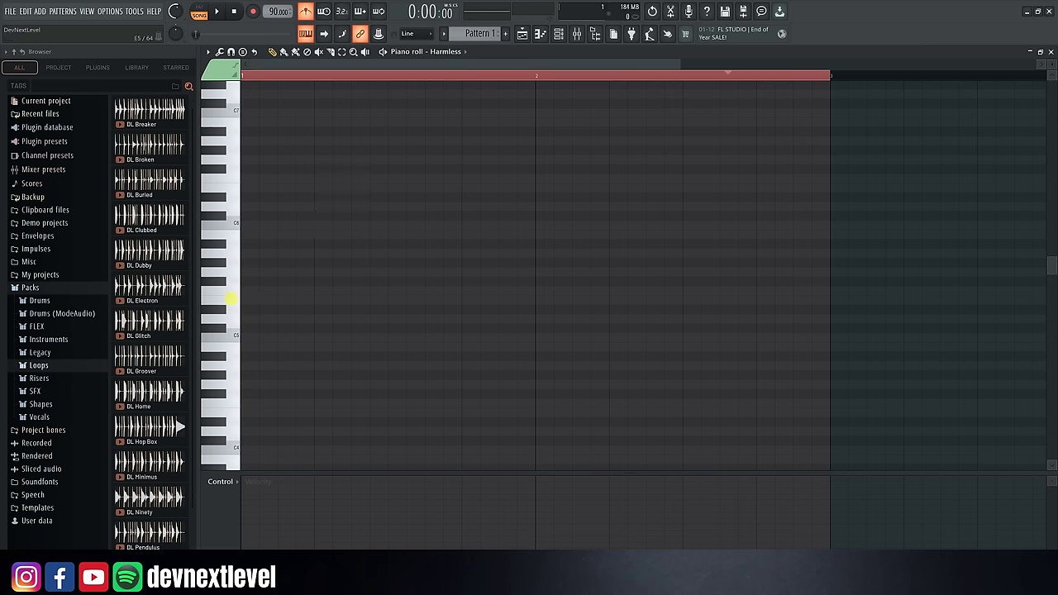
Step: Audition piano keys up to G#5 for a starting note and listen to the metronome beat
click(232, 294)
drag(236, 335, 235, 255)
drag(235, 259, 237, 258)
click(223, 266)
key(space)
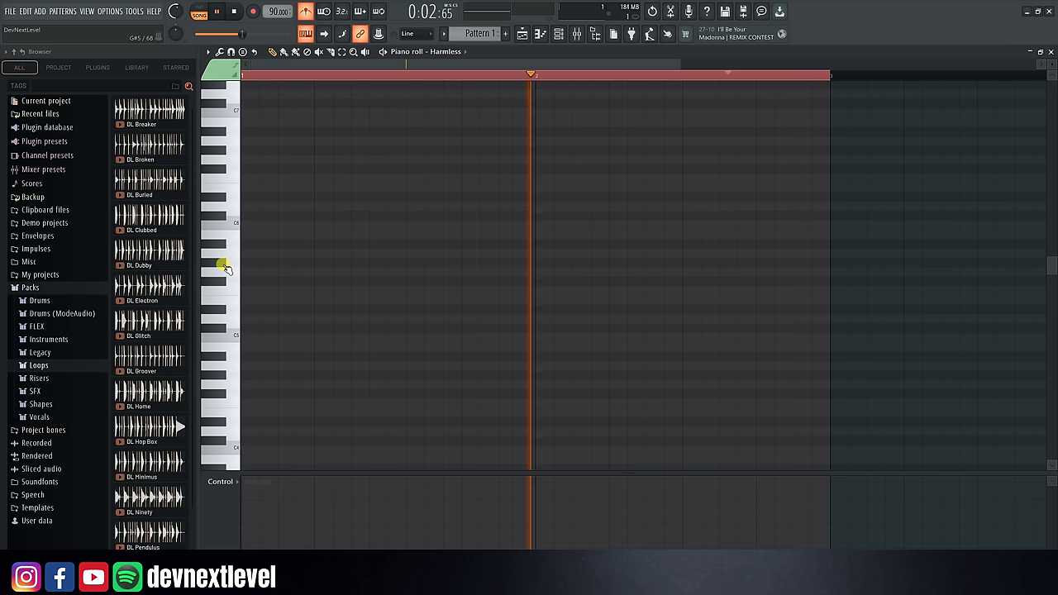
key(space)
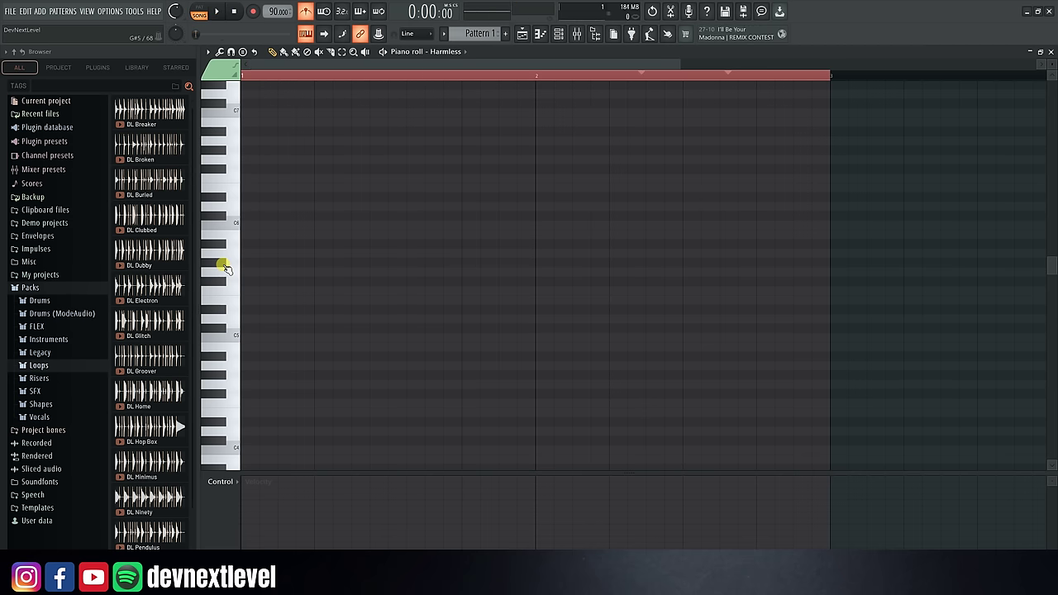
key(space)
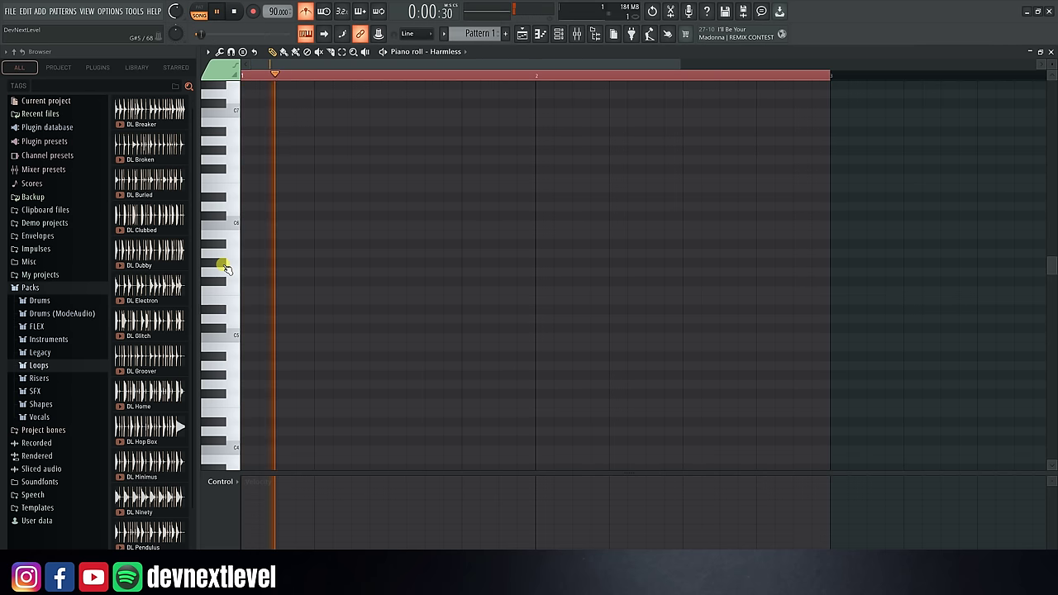
key(space)
Step: Place four one-step G#5 notes at 1:01, 1:03, 1:05 and 1:07, and play them against the metronome
click(244, 262)
click(282, 263)
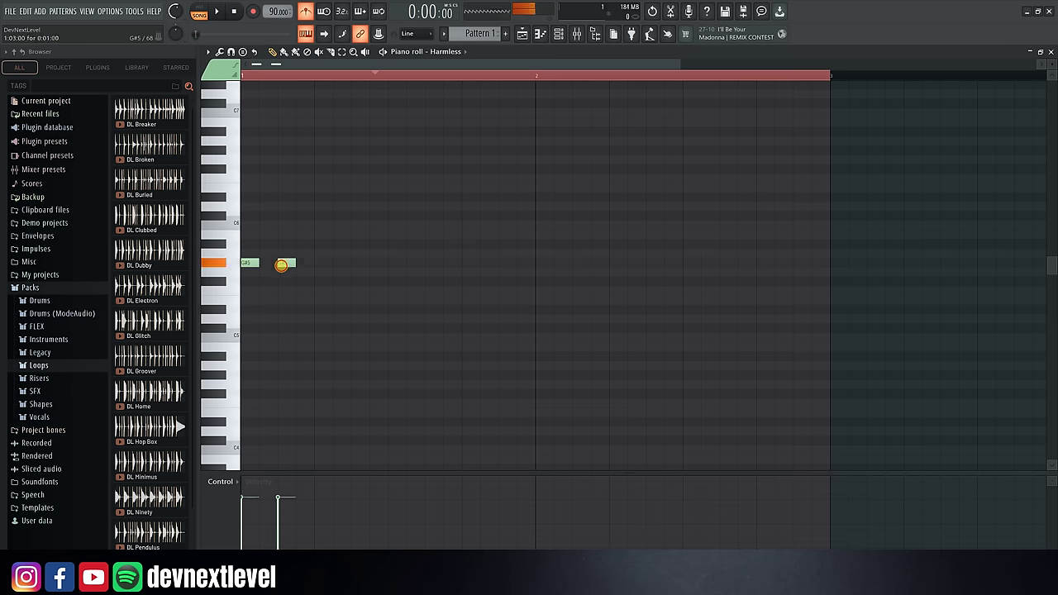
click(319, 263)
click(354, 263)
key(space)
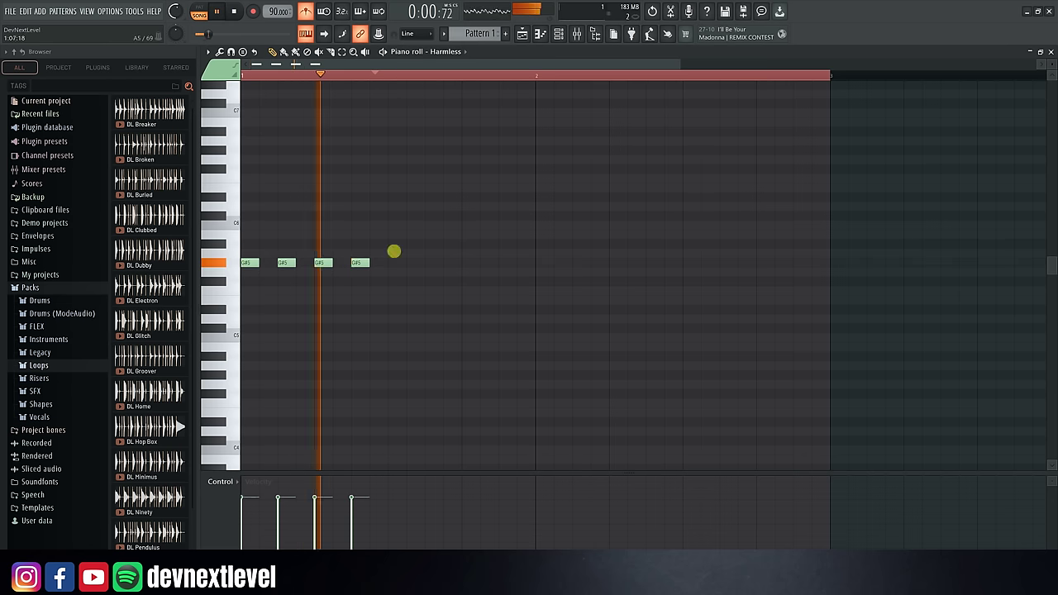
key(space)
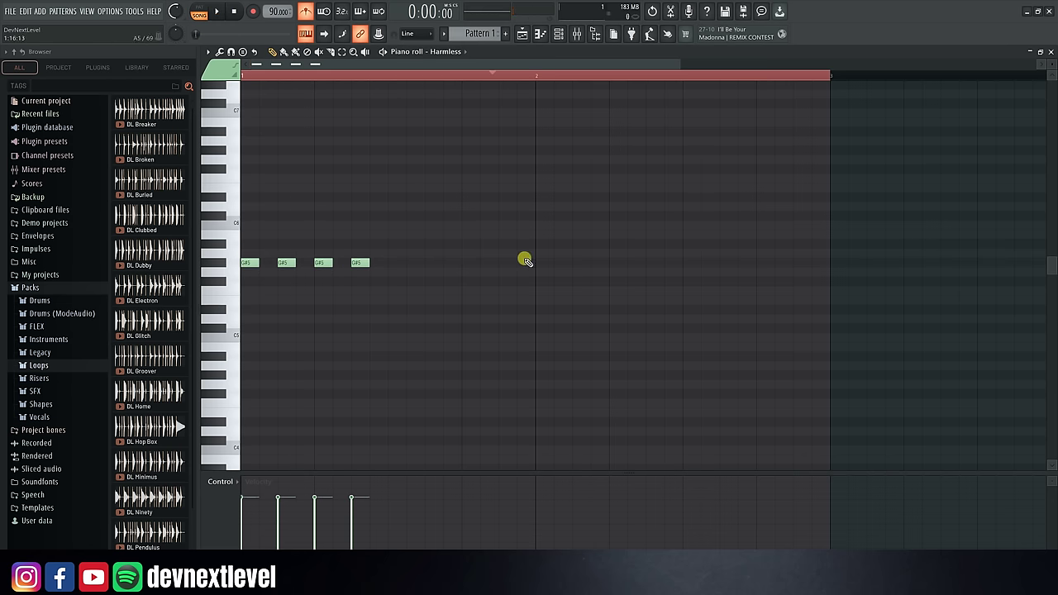
Step: Add F#5 at 1:15, A#5 at 1:16 and G#5 notes at 2:01, 2:03, 2:05 and 2:07, and play the melody
click(505, 282)
click(523, 245)
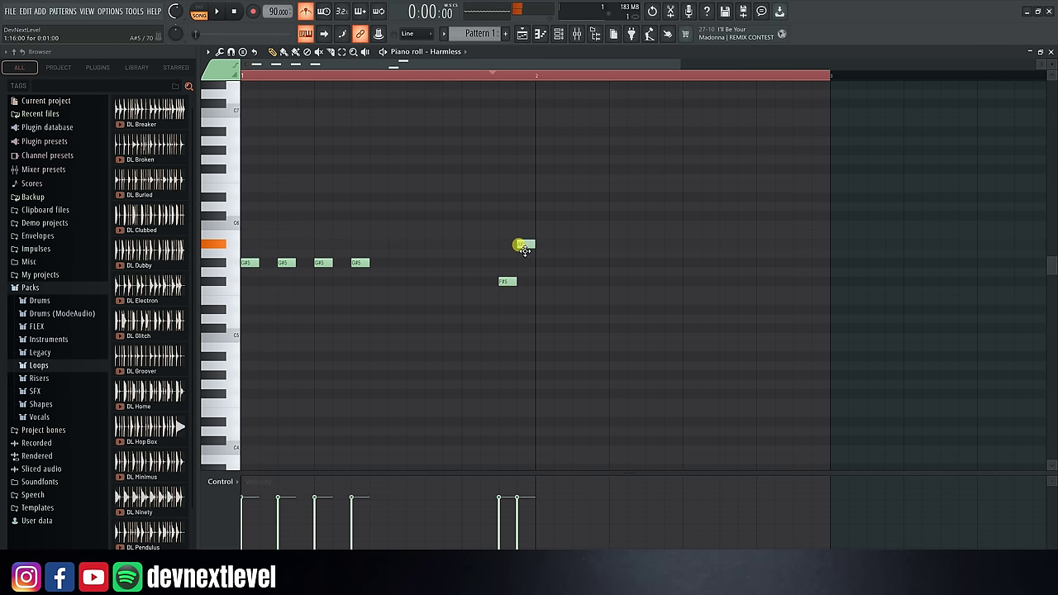
key(space)
click(539, 263)
click(576, 263)
click(613, 263)
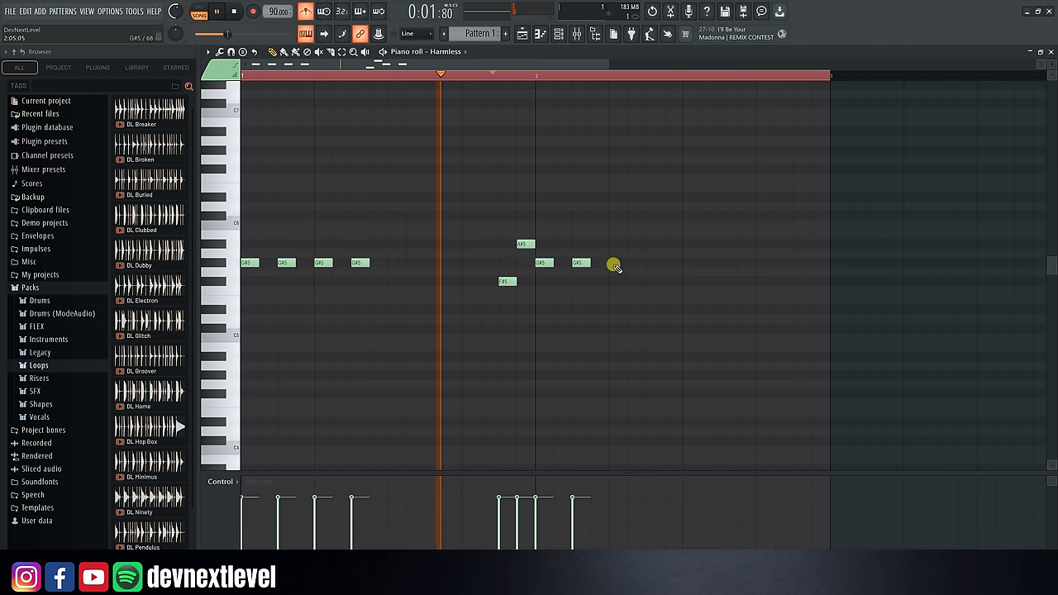
click(650, 263)
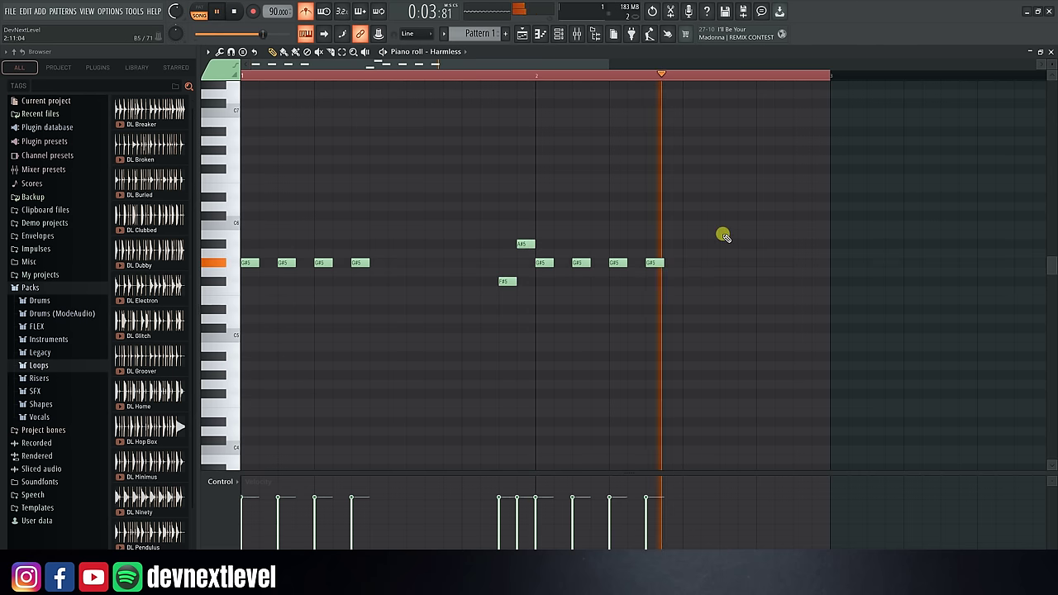
key(space)
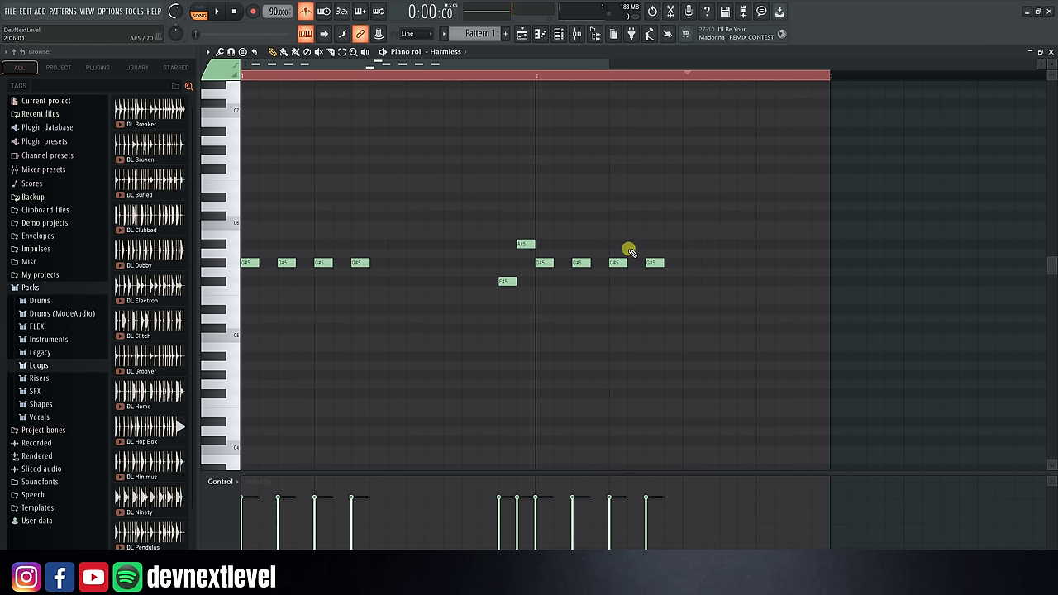
Step: Open the playlist and move the DL Clubbed clip on Track 2 out of the way, past bar 7
key(ctrl+a)
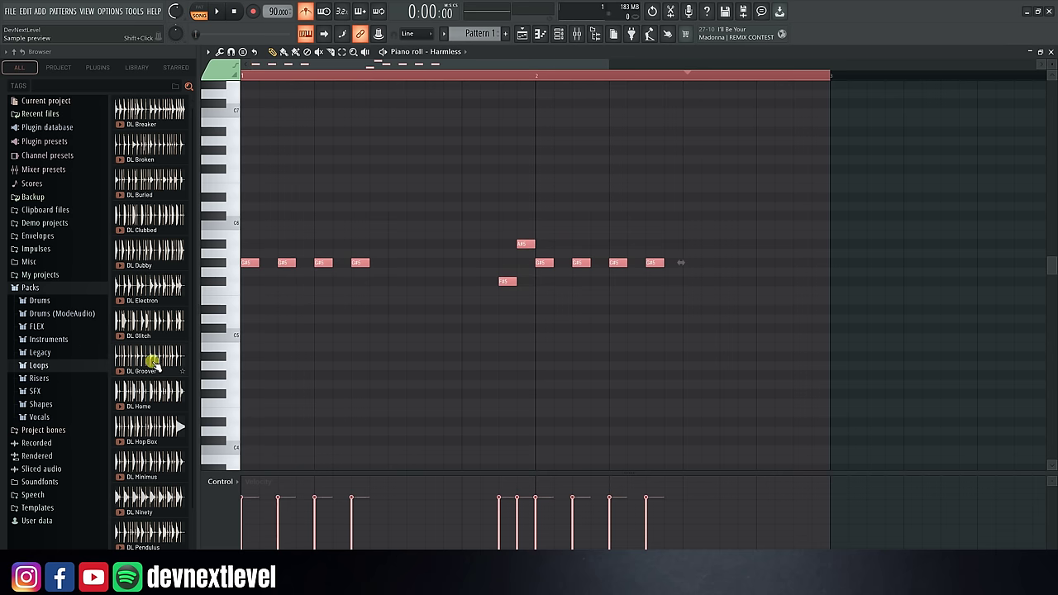
click(522, 33)
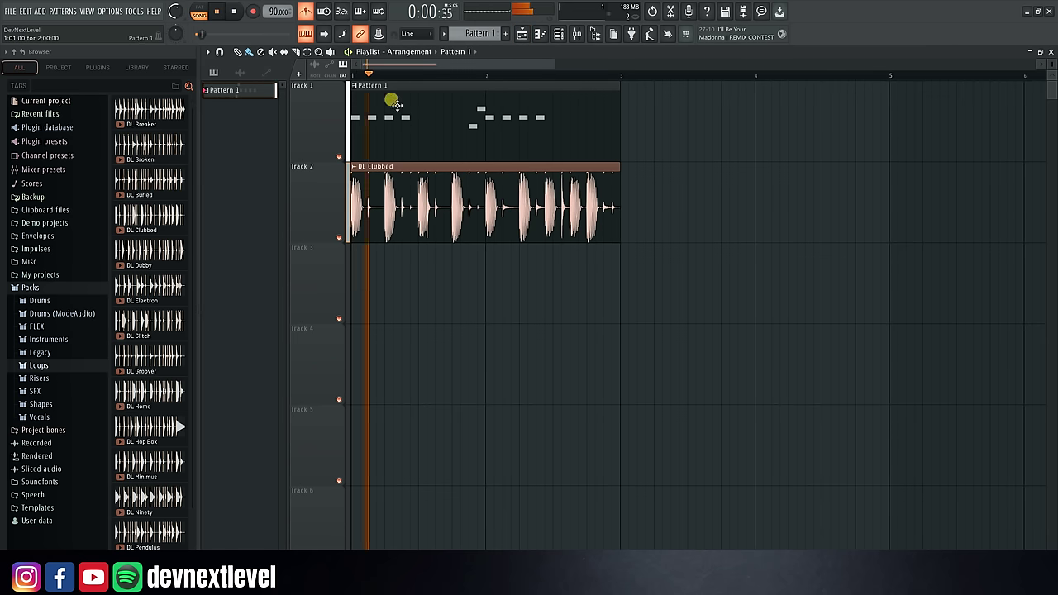
scroll(371, 71, down, 2)
drag(383, 173, 742, 198)
Step: Place two more Pattern 1 clips on Track 1 at bars 3 and 5, and play the arrangement
click(445, 135)
drag(461, 122, 623, 111)
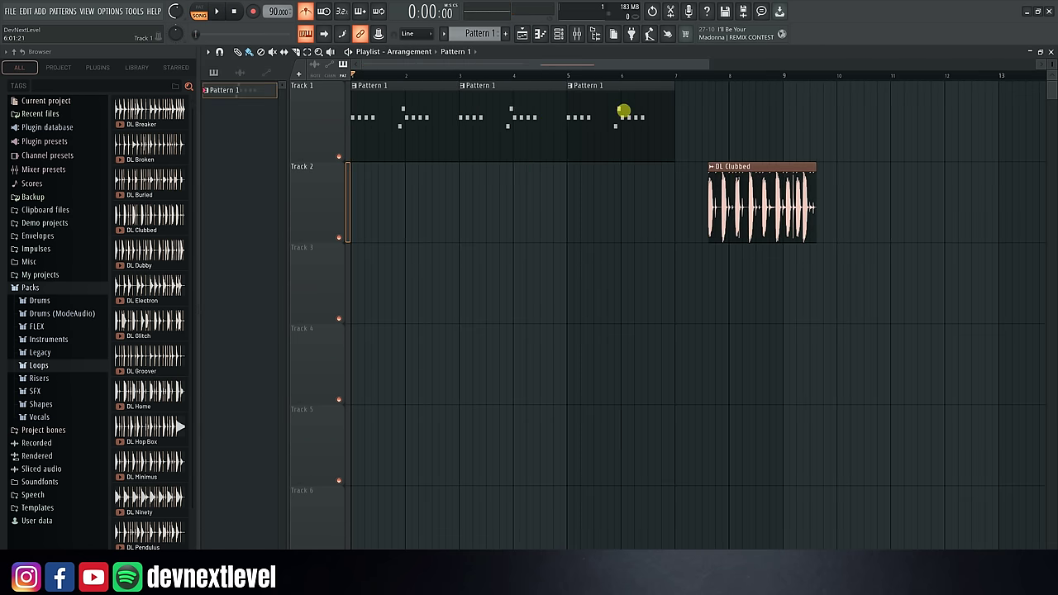
key(space)
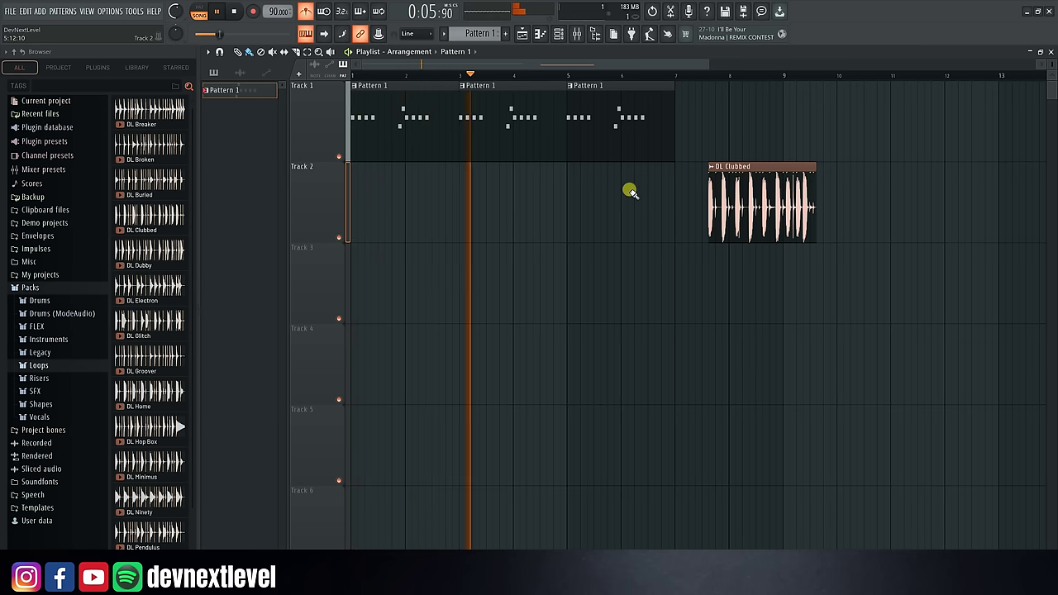
Step: Add a DL Clubbed clip on Track 3 at bar 5, under the third Pattern 1 clip, and listen to them together
click(729, 186)
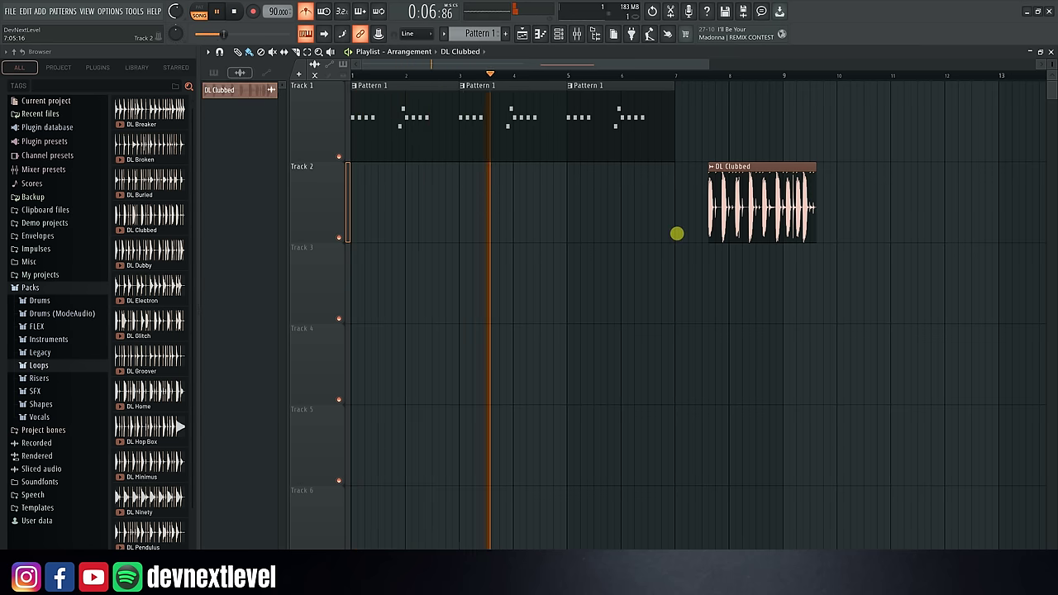
click(567, 262)
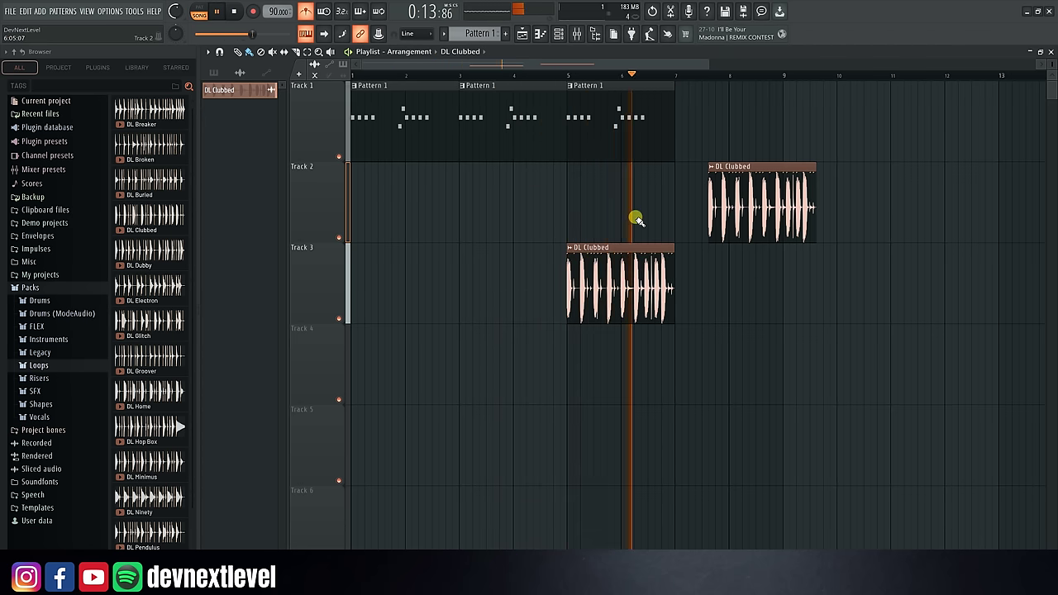
key(space)
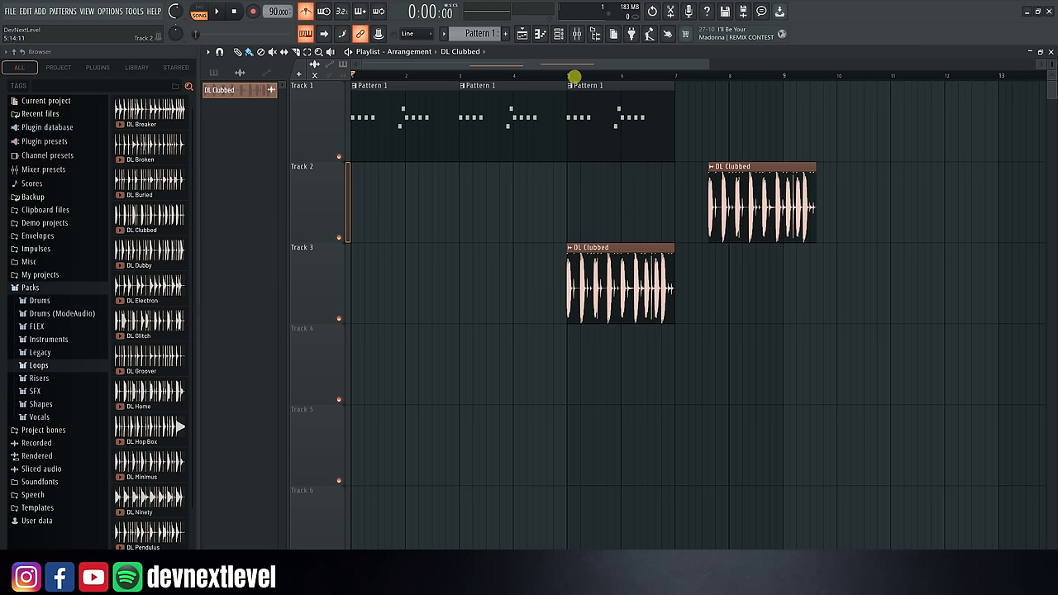
Step: Reopen Pattern 1 in the piano roll and audition single keys in different octaves, including F4, C#4 and D#5
double_click(587, 107)
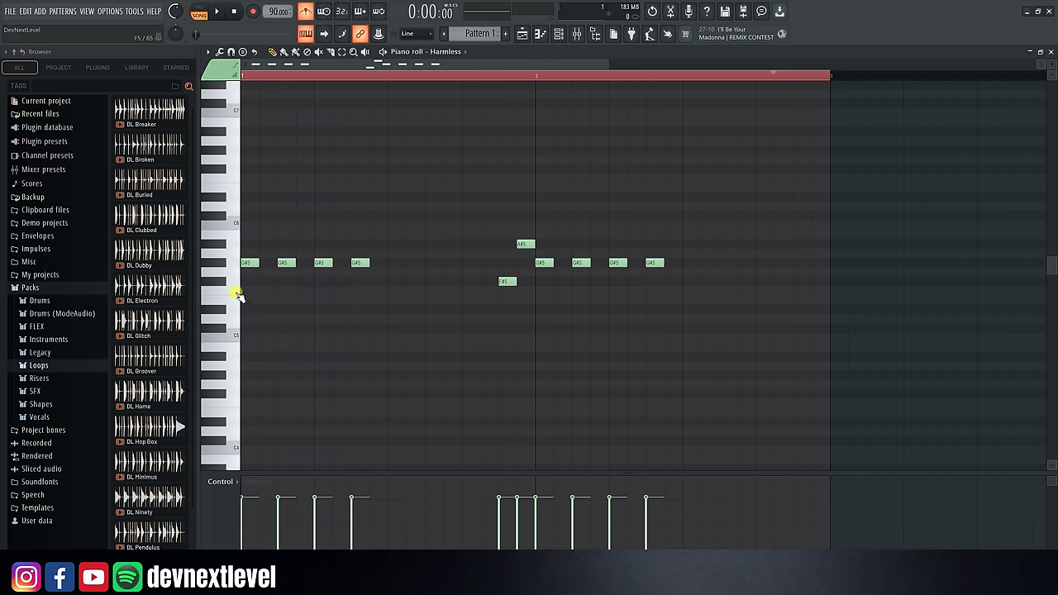
click(236, 291)
click(231, 206)
click(238, 402)
click(238, 403)
click(238, 403)
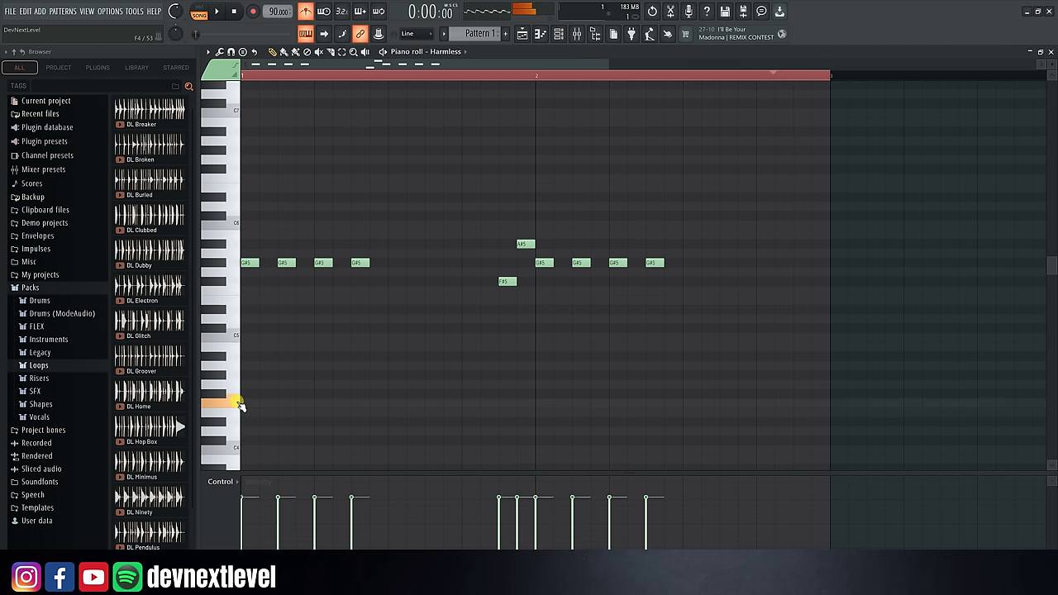
click(238, 403)
click(238, 402)
click(238, 370)
click(234, 423)
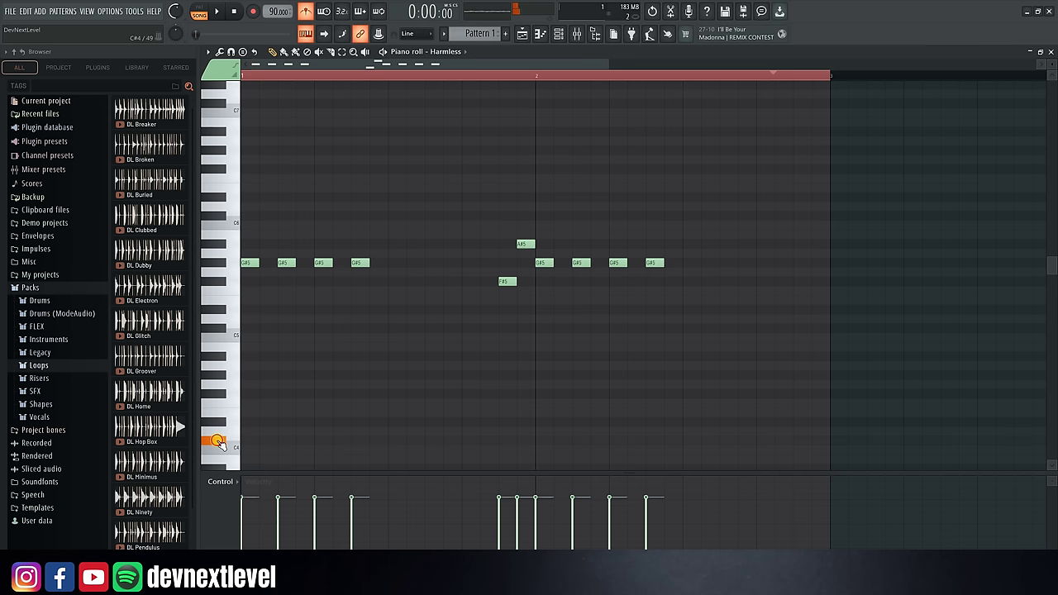
click(228, 358)
click(224, 310)
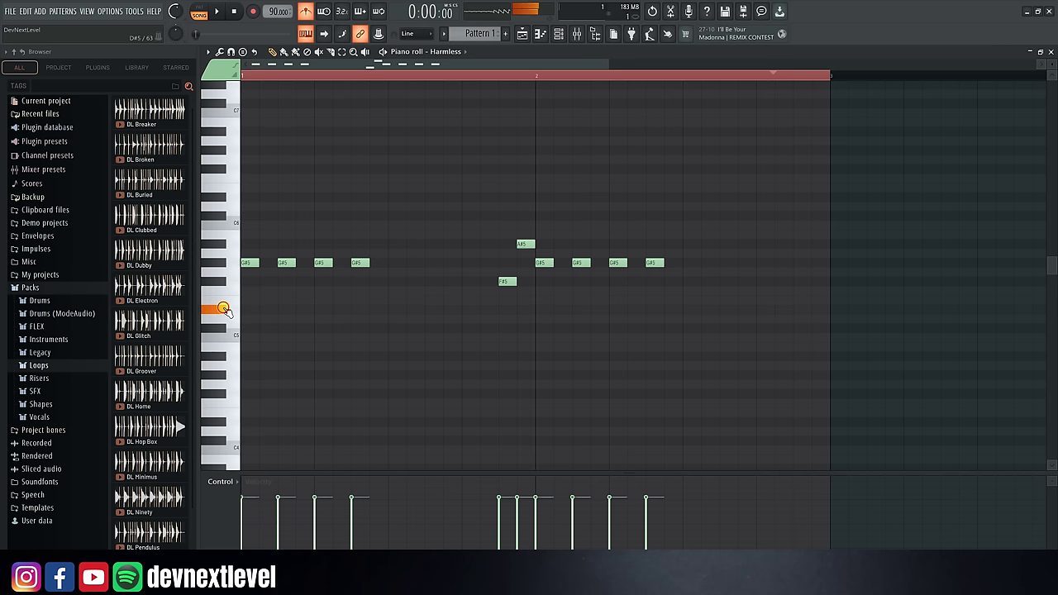
click(223, 309)
click(224, 310)
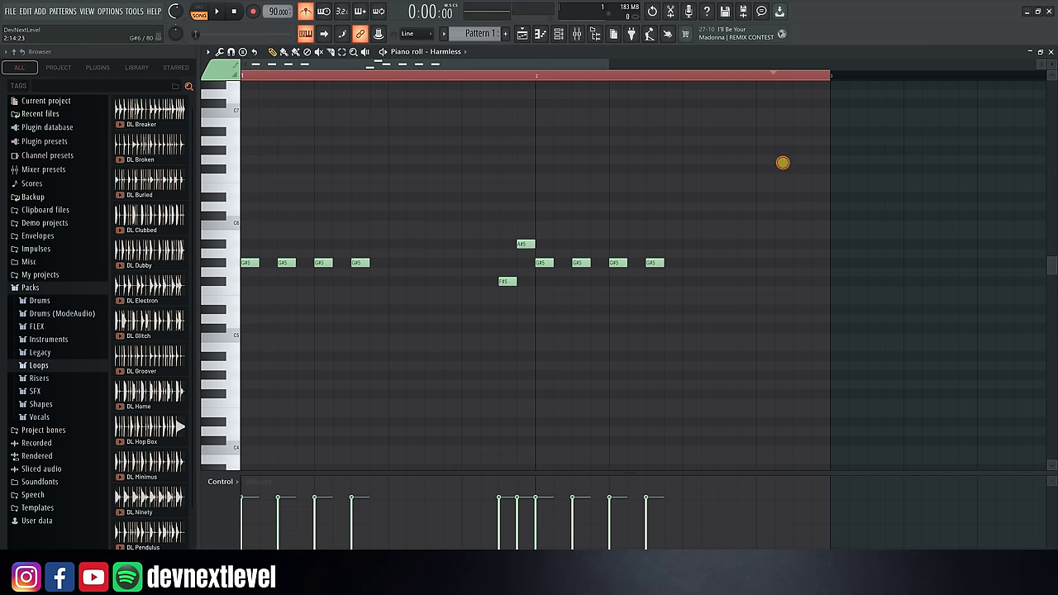
Step: Delete all the existing Harmless melody notes from Pattern 1 and listen to the emptied arrangement
drag(782, 163, 184, 364)
key(Delete)
key(space)
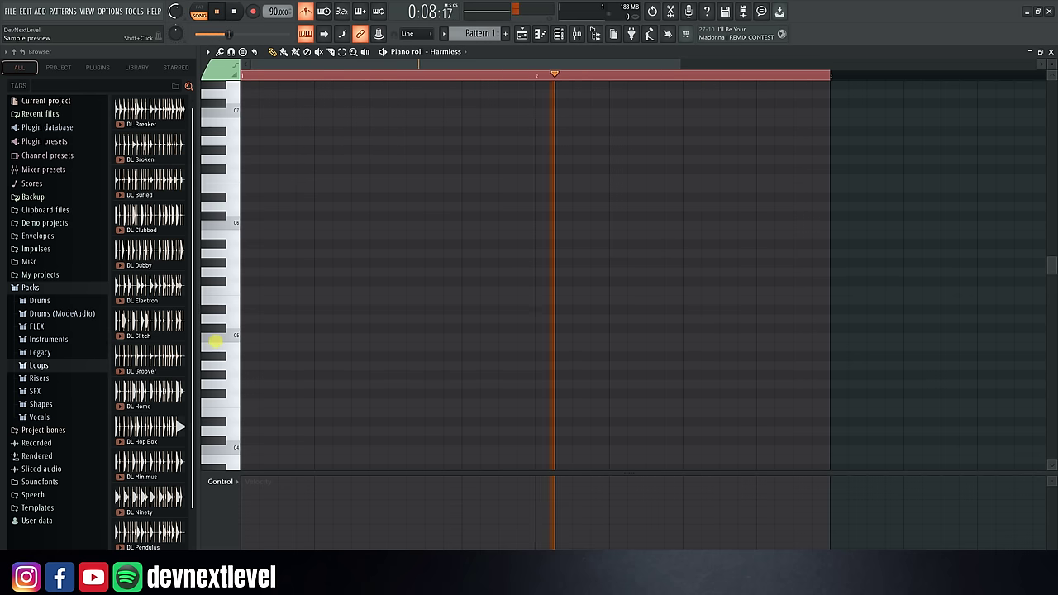
key(space)
Step: Enter a new opening phrase in bar 1 with D#5 on steps 1 and 4, F#5 on steps 5 and 6, and F5 on step 7, and audition it
drag(285, 282, 227, 326)
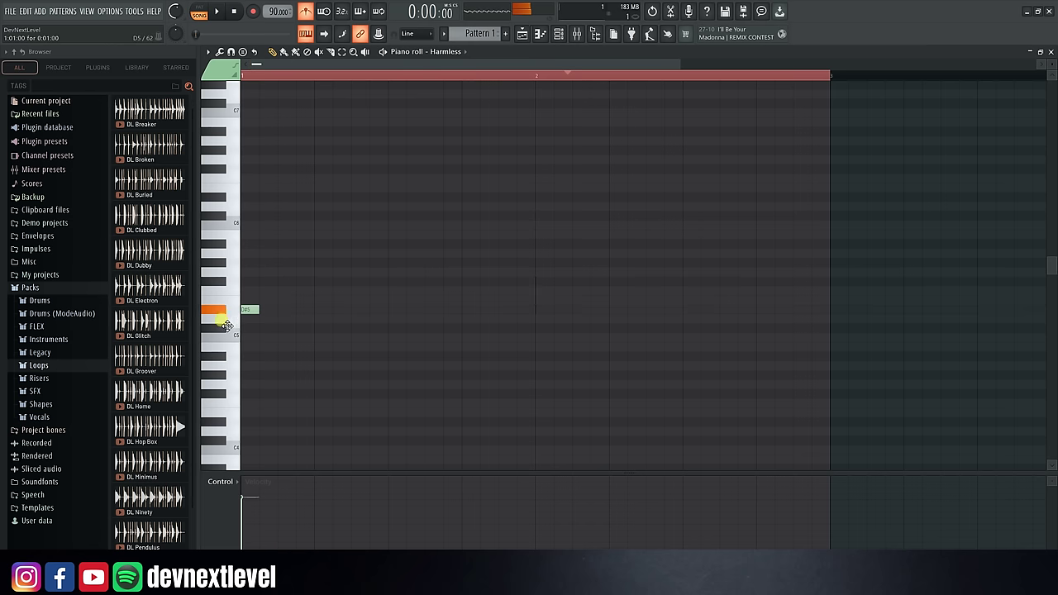
click(301, 311)
click(315, 281)
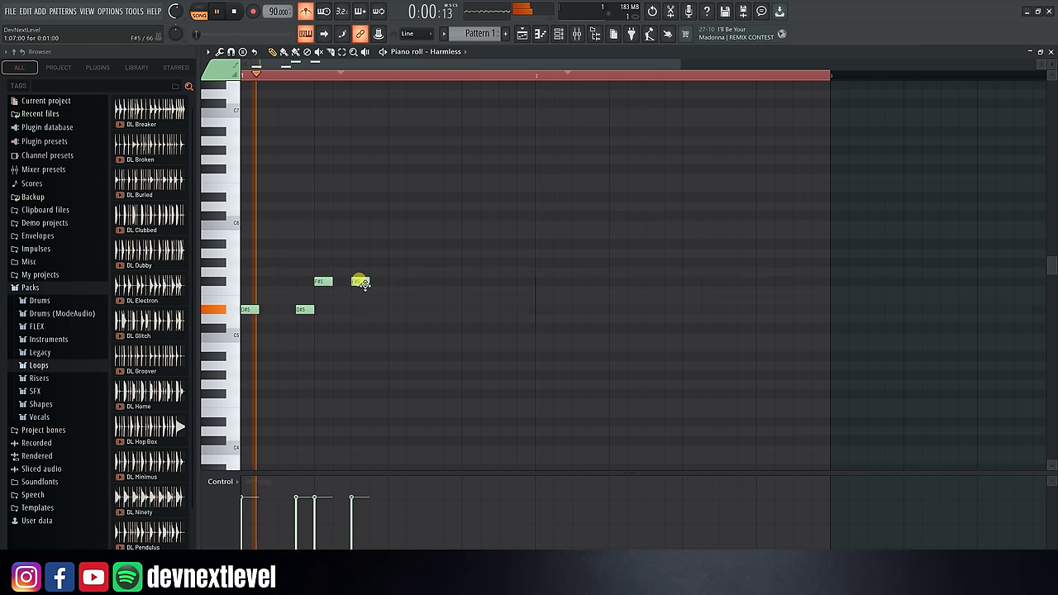
click(340, 282)
click(370, 291)
key(space)
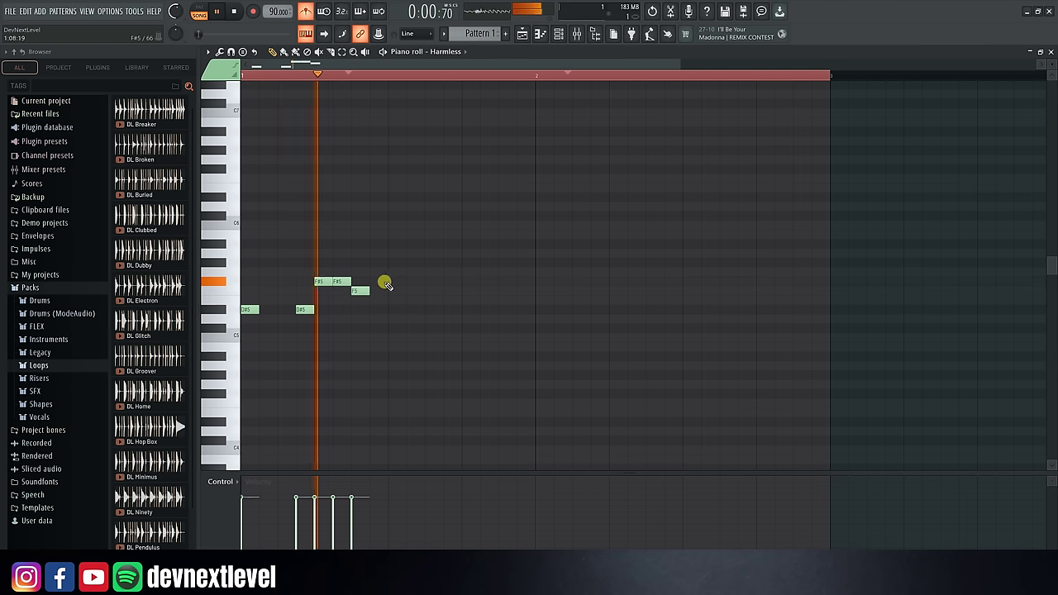
key(space)
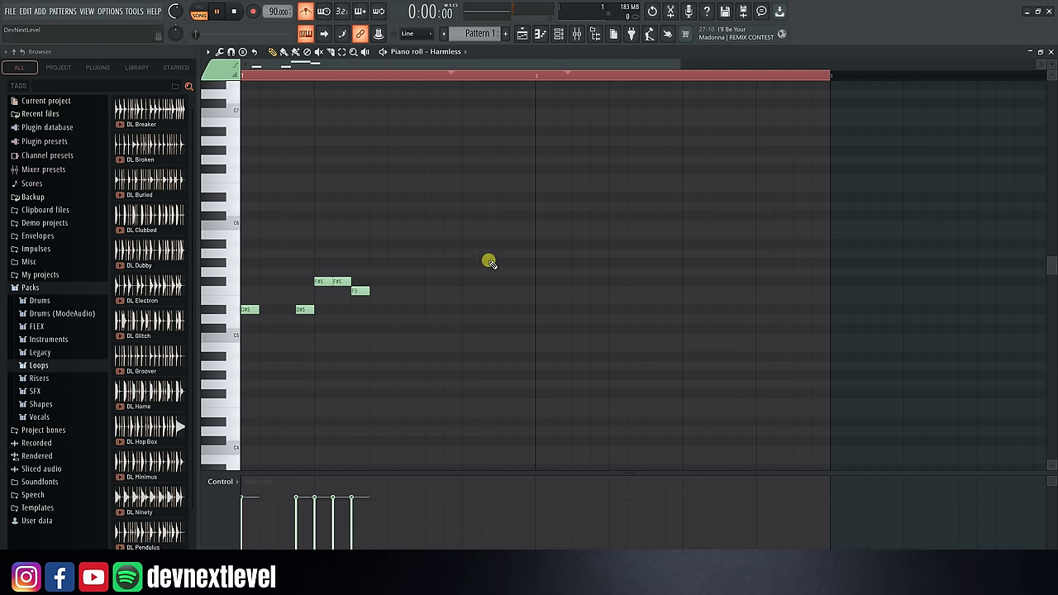
key(space)
Step: Add a second phrase of D#5, G#5, G#5 and F5 on steps 12 to 15 of bar 1, playing it while adjusting the pitches
click(448, 311)
mouse_move(465, 283)
mouse_down()
mouse_move(463, 260)
mouse_move(494, 264)
mouse_up()
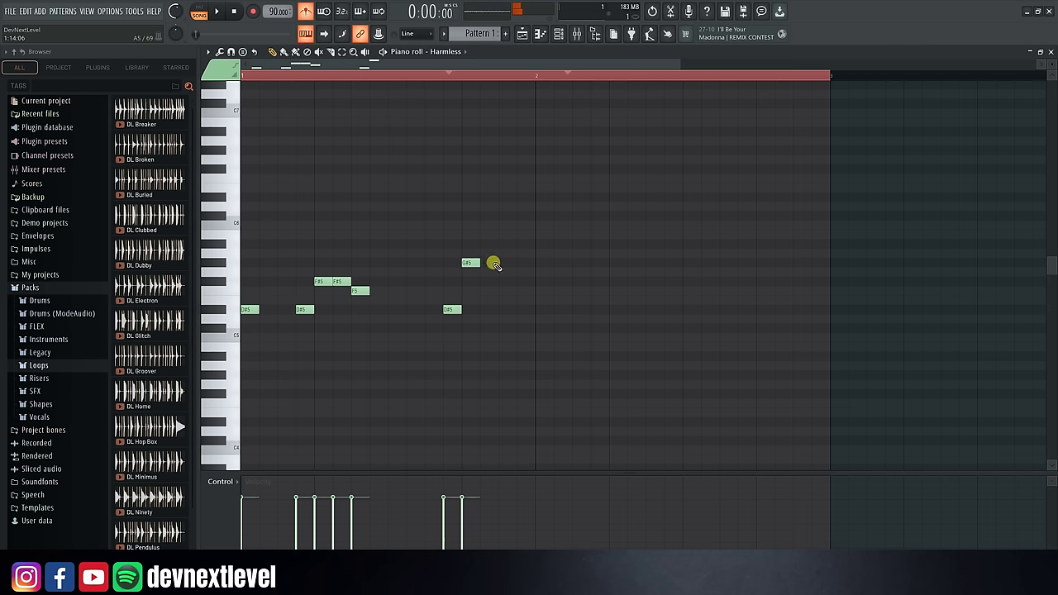
click(483, 282)
click(502, 292)
key(space)
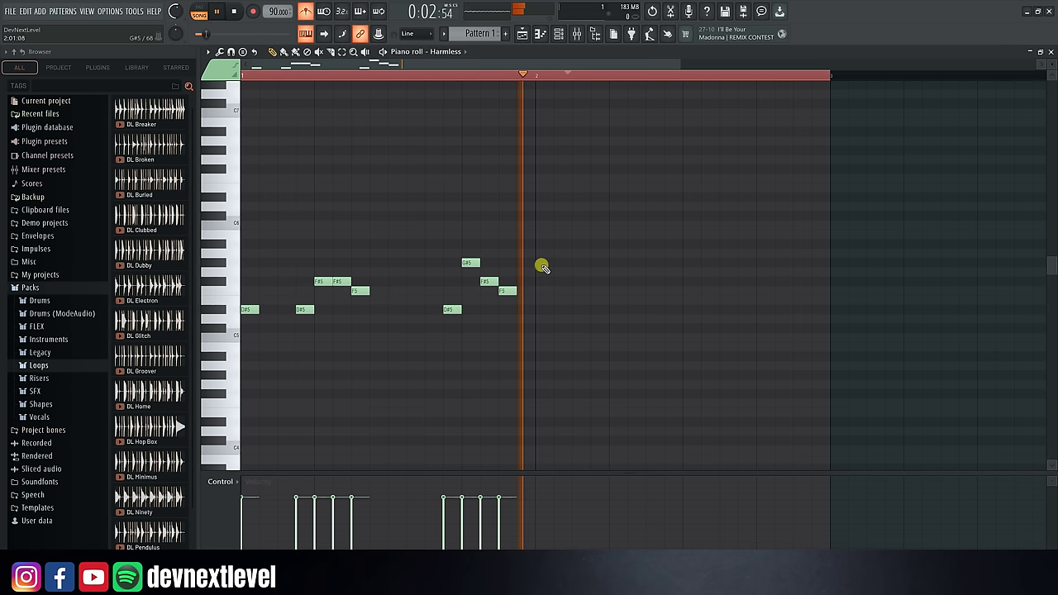
key(space)
drag(485, 281, 492, 263)
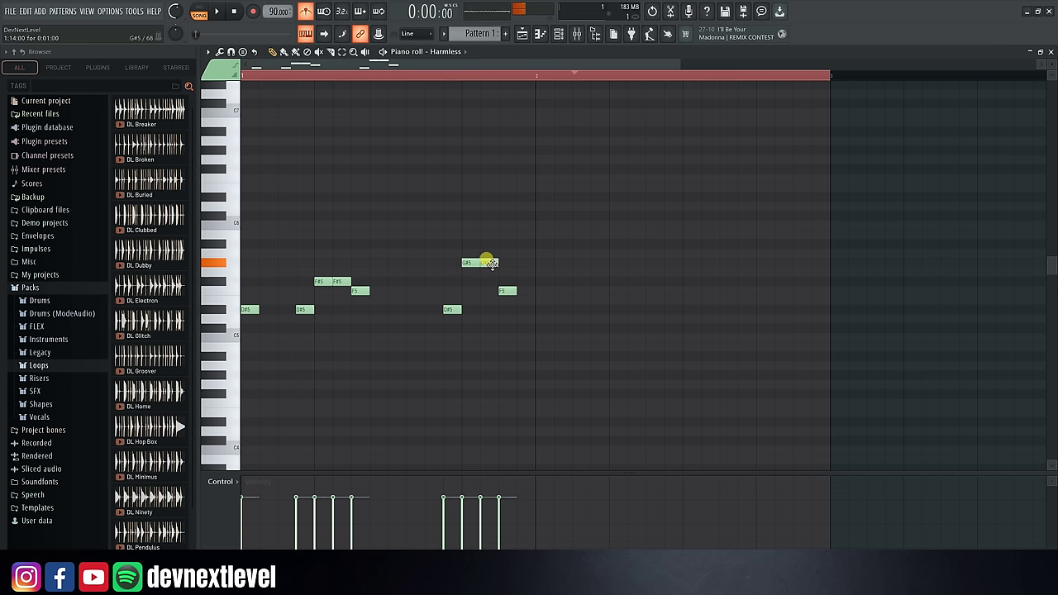
Step: Duplicate all the bar 1 notes into bar 2, deselect them and play the two-bar melody
drag(541, 220, 240, 374)
drag(251, 312, 541, 313)
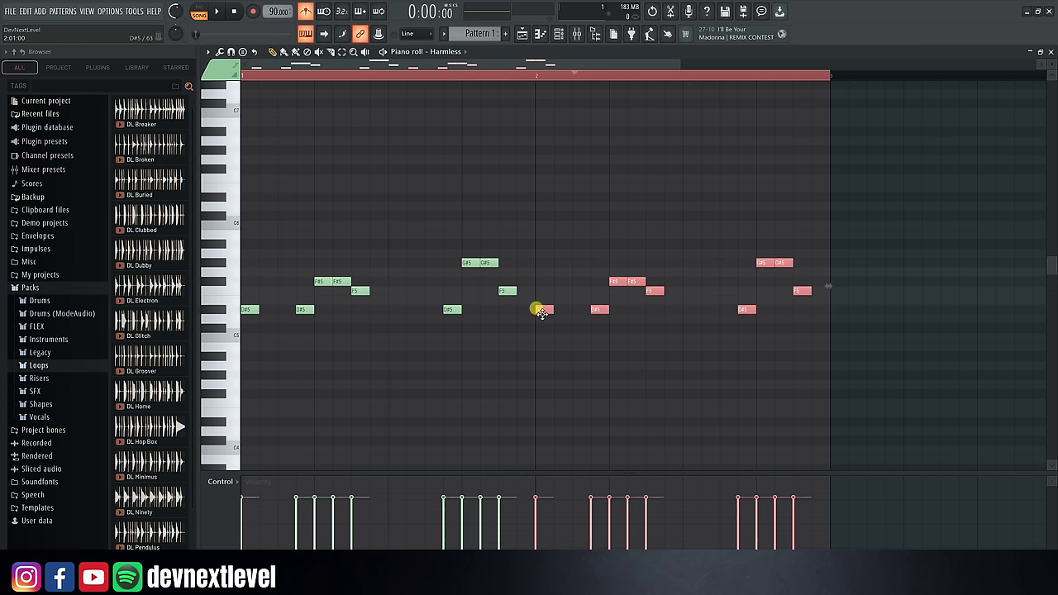
click(581, 242)
key(space)
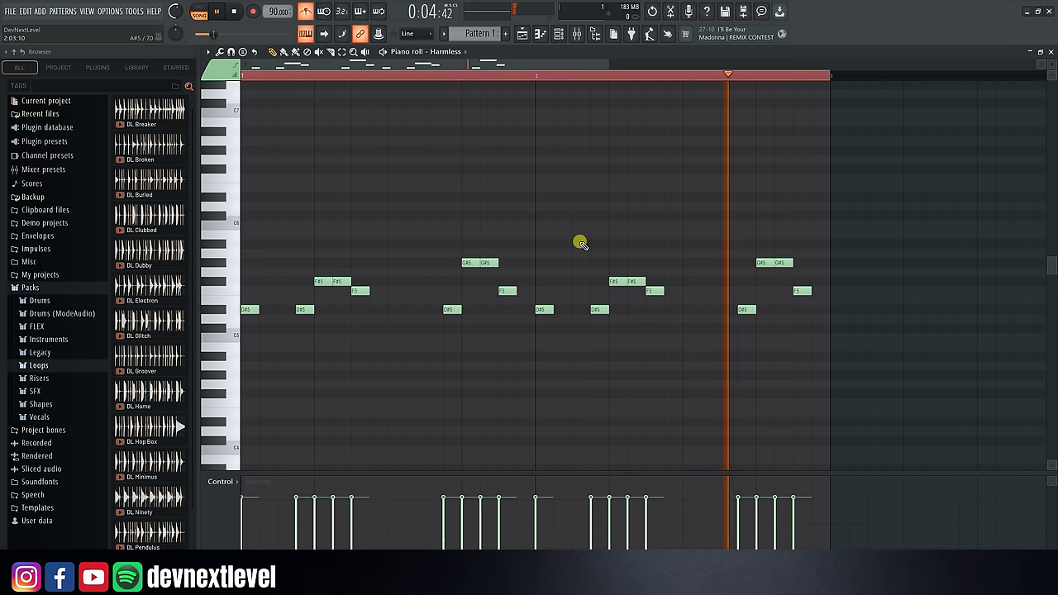
key(space)
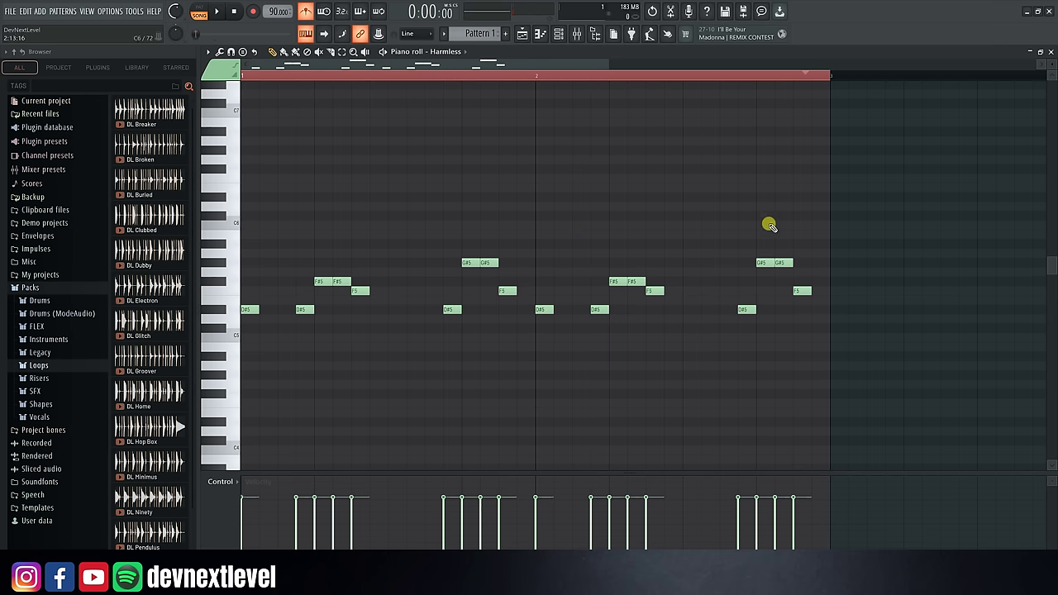
Step: Raise the first G#5 near the end of bar 2 to A#5, and return to the playlist after listening
mouse_move(766, 262)
mouse_down()
mouse_move(763, 239)
mouse_move(769, 248)
mouse_up()
click(807, 294)
key(space)
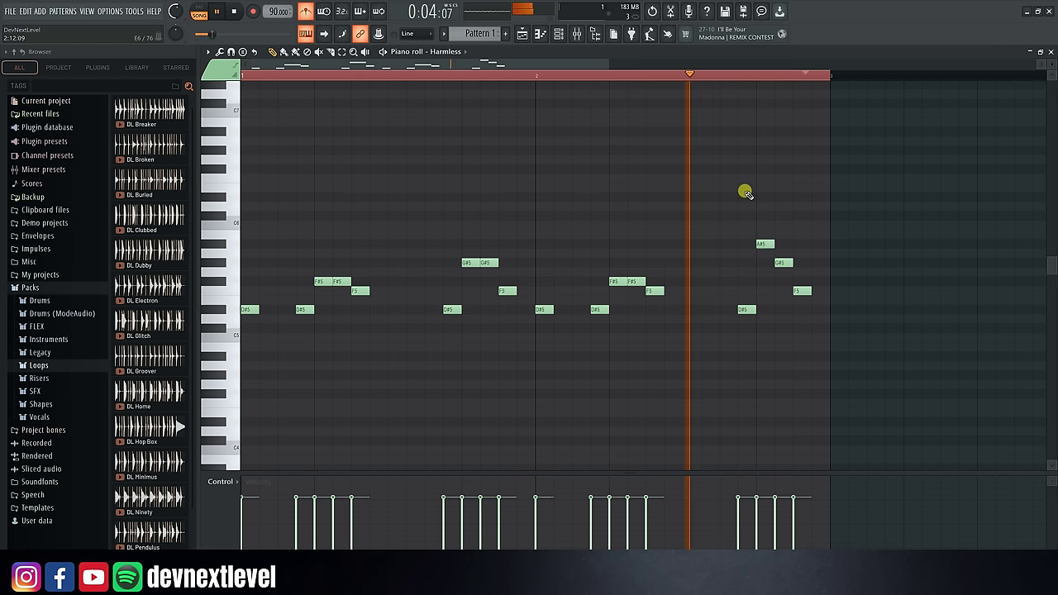
key(space)
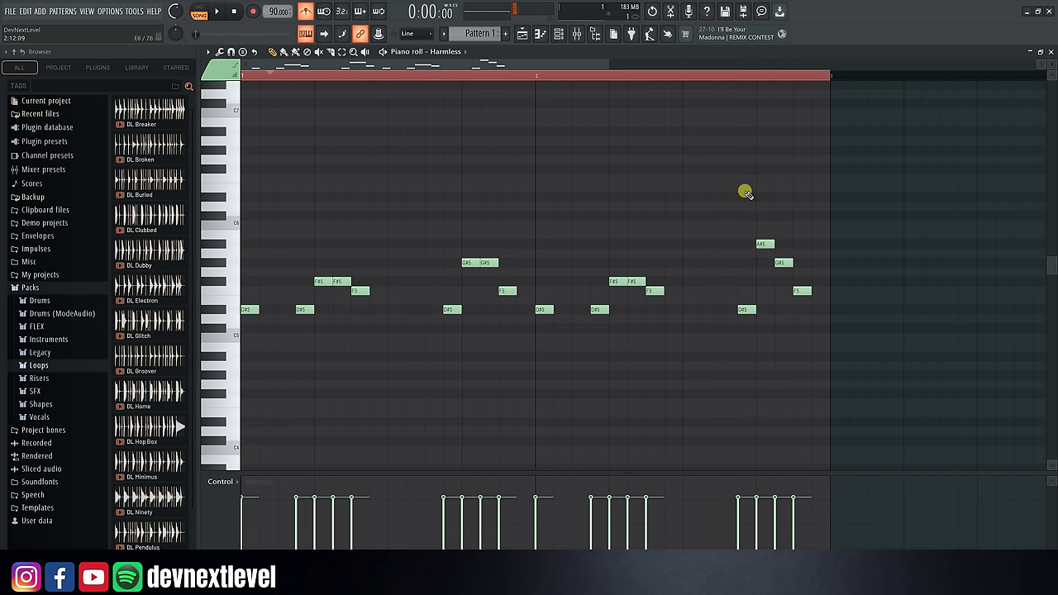
click(522, 33)
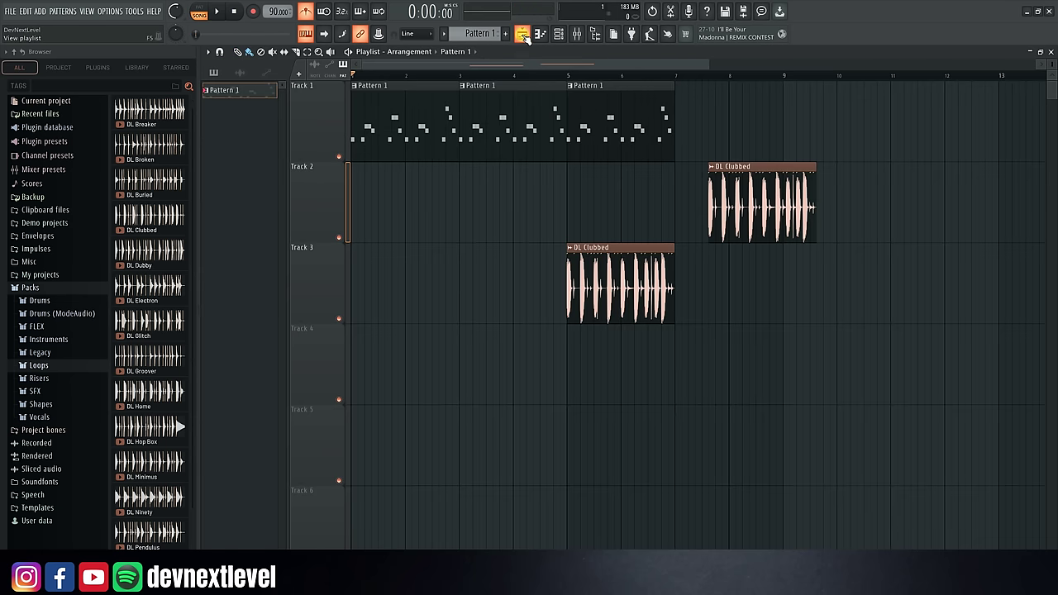